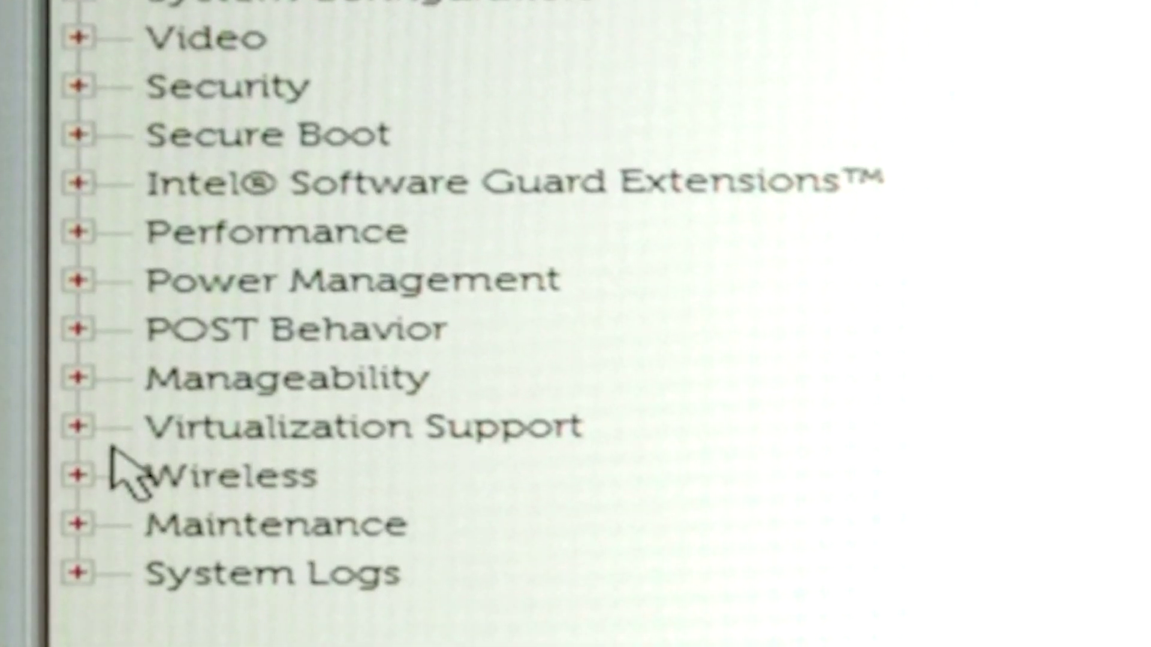
# - Enable Intel Virtualization Technology in the Virtualization Support settings, then apply the change and exit the BIOS setup
pyautogui.click(76, 427)
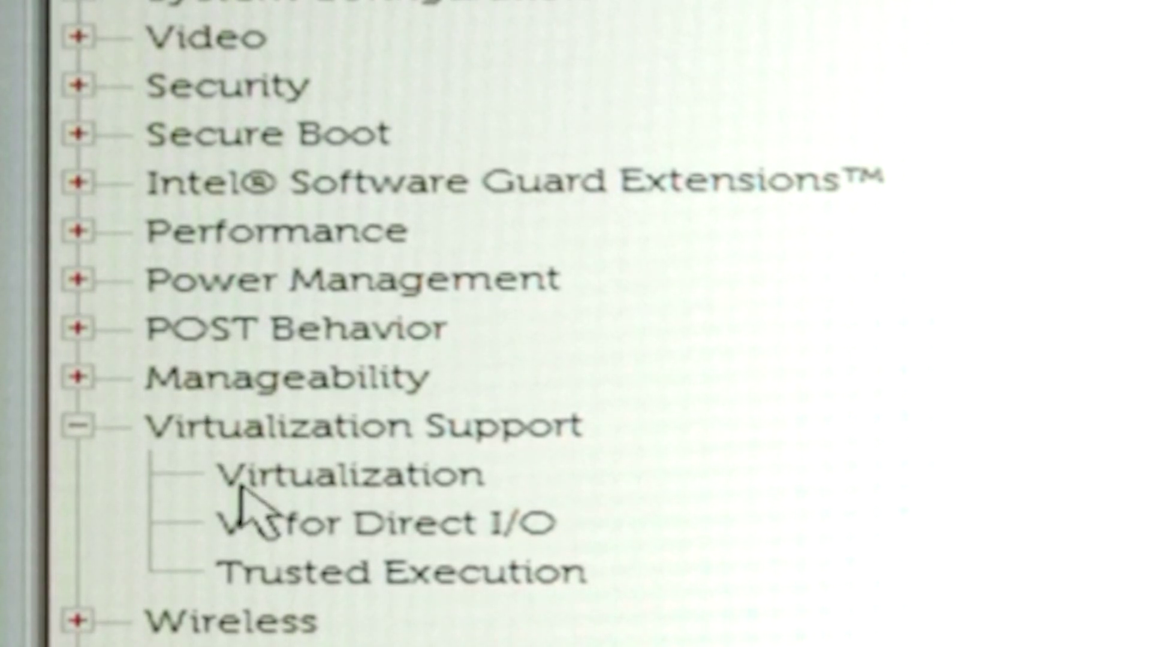
pyautogui.click(301, 482)
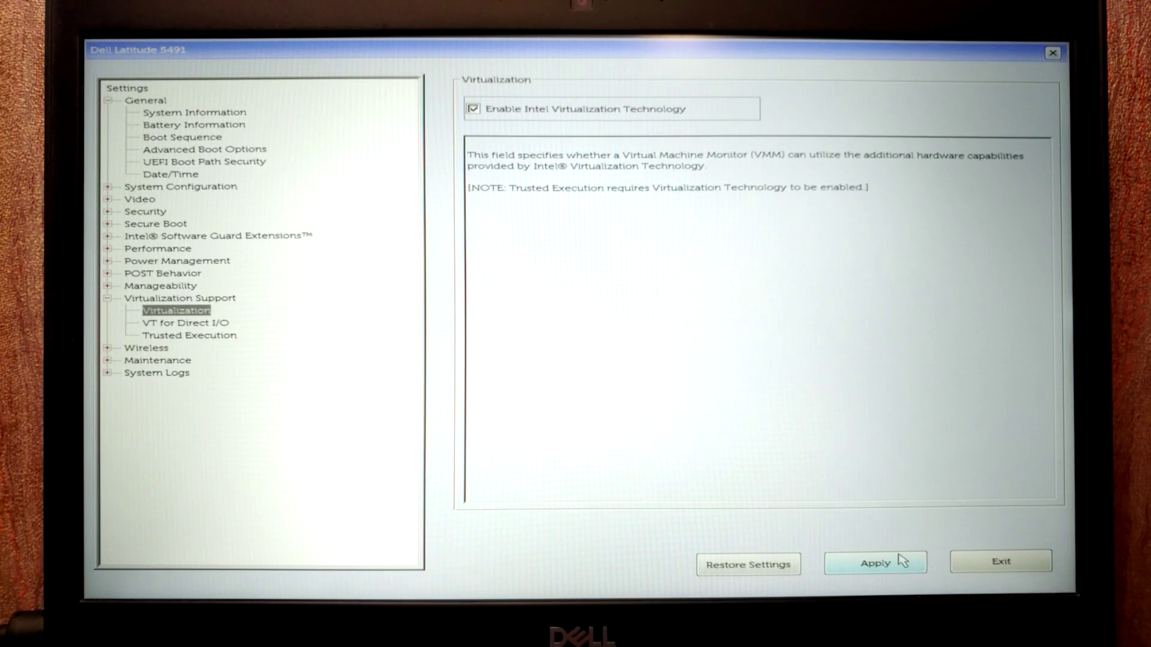
pyautogui.click(901, 562)
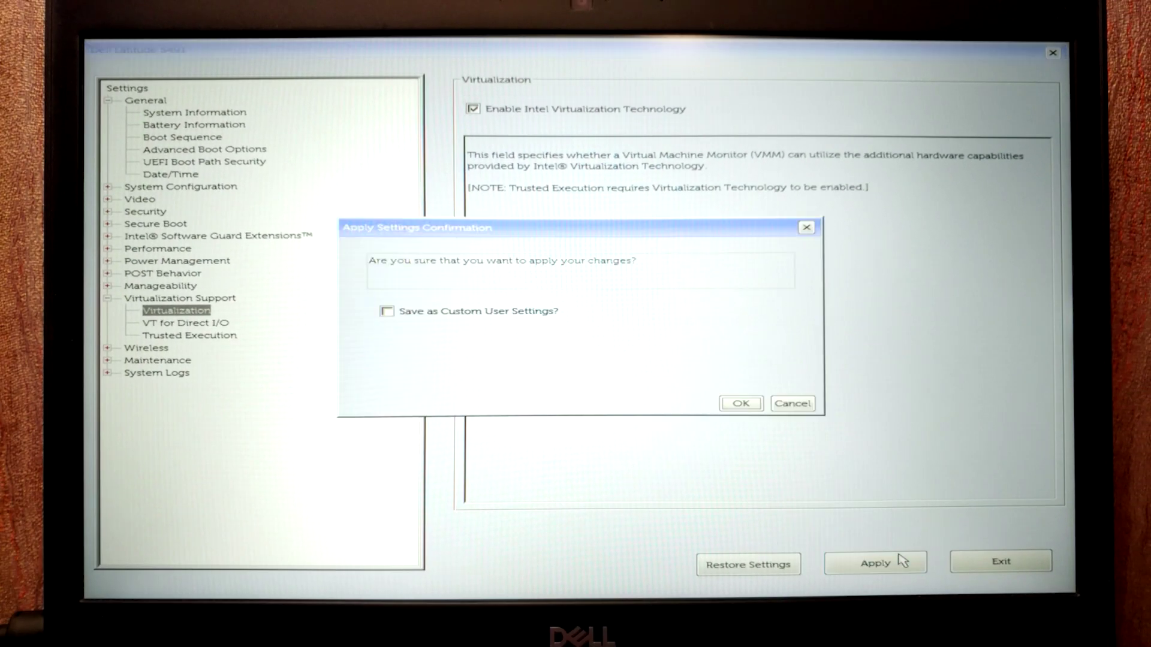
pyautogui.click(744, 403)
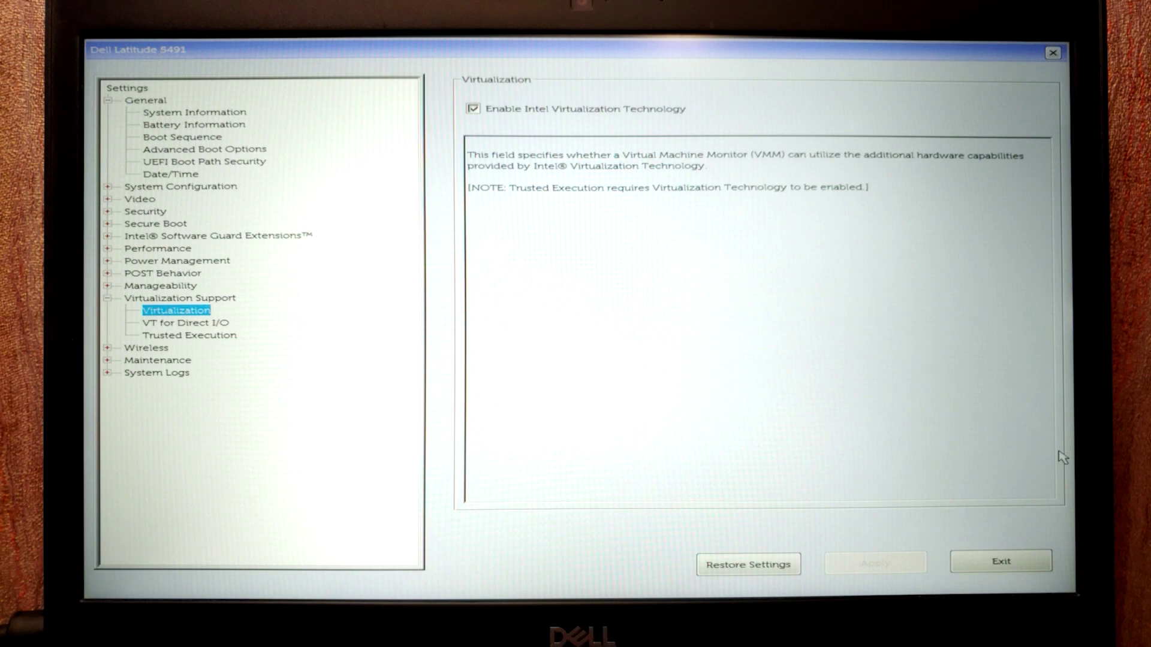
pyautogui.click(1020, 559)
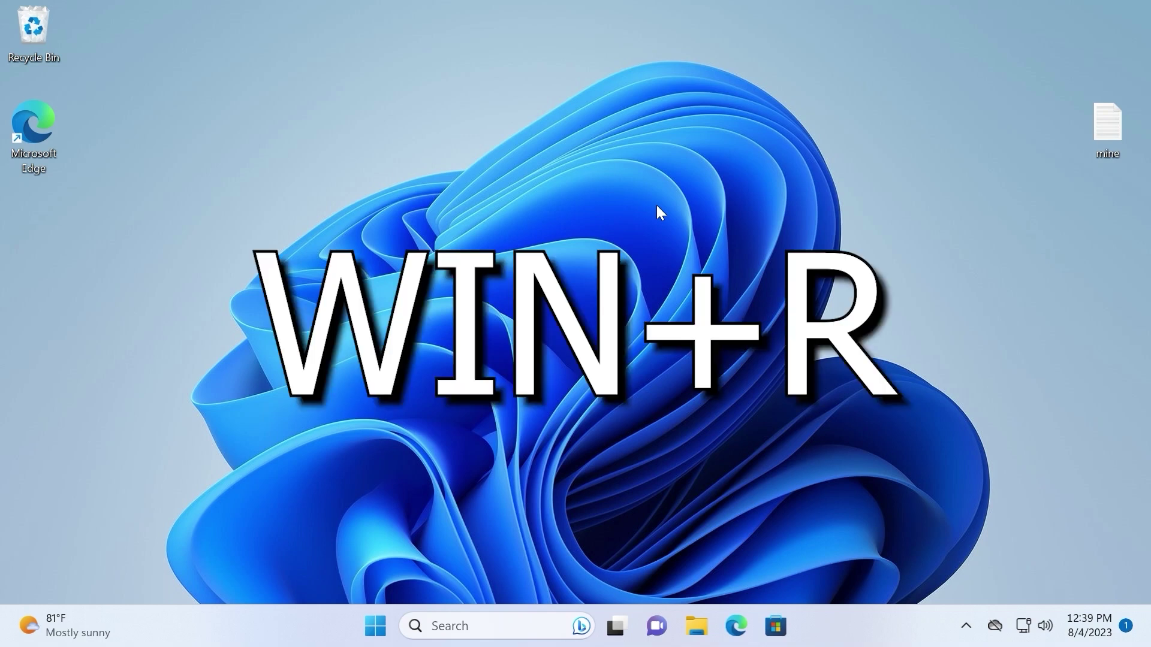
# - Launch the Windows Features dialog by running OptionalFeatures.exe
pyautogui.press('super+r')
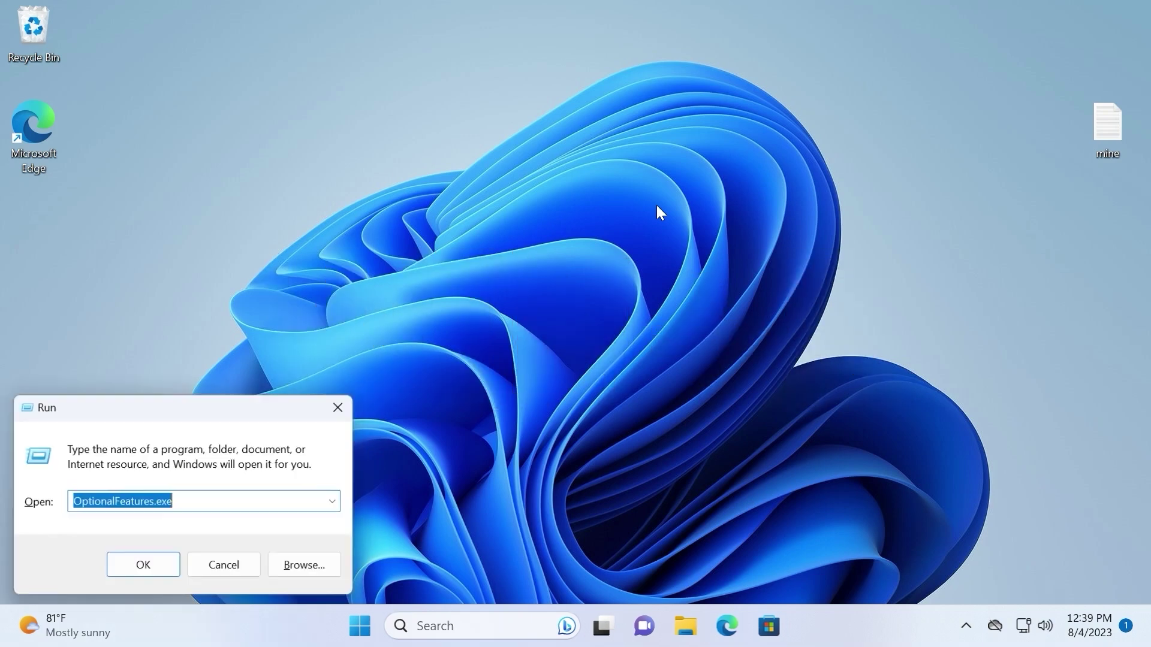
pyautogui.press('BackSpace')
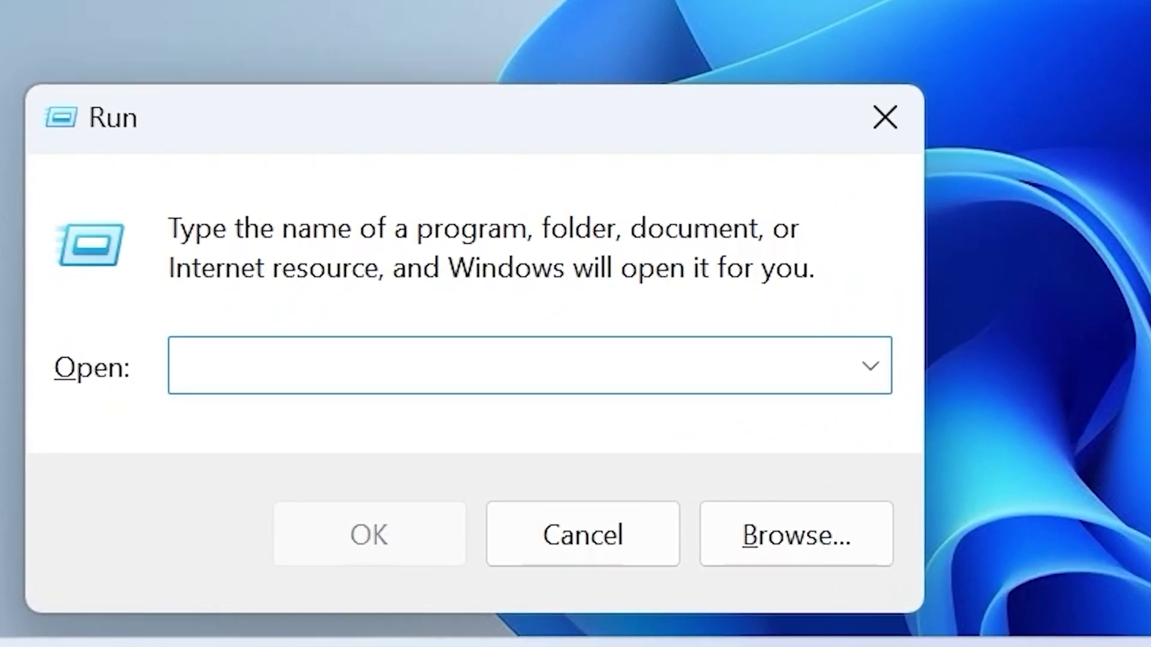
pyautogui.write('Opt')
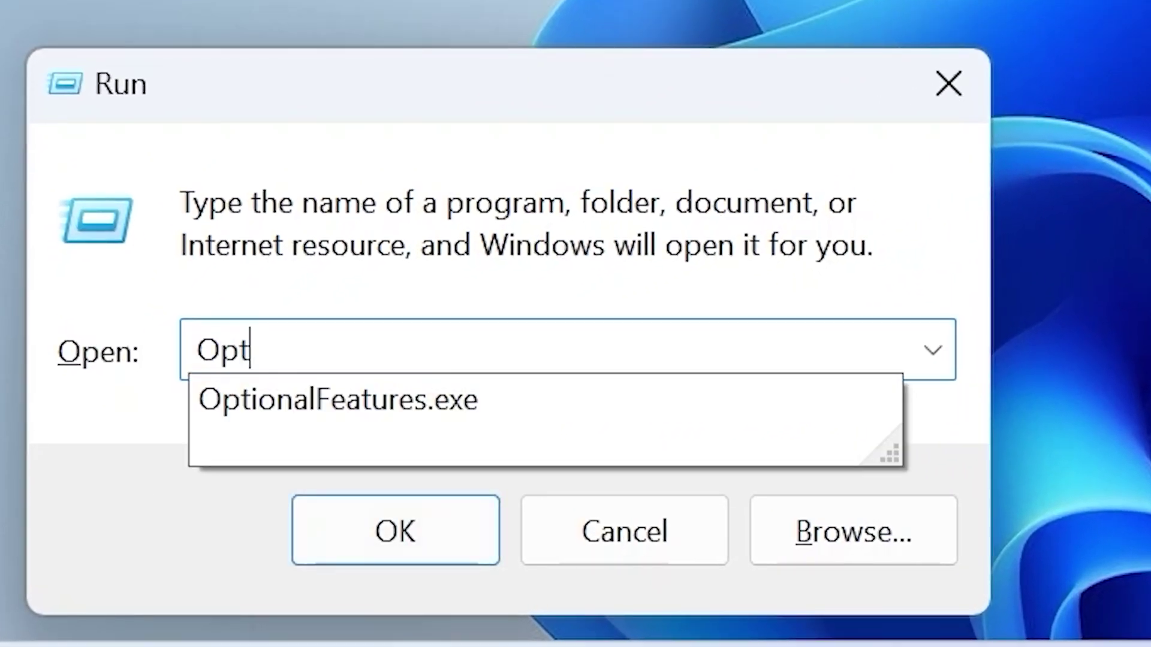
pyautogui.write('ional')
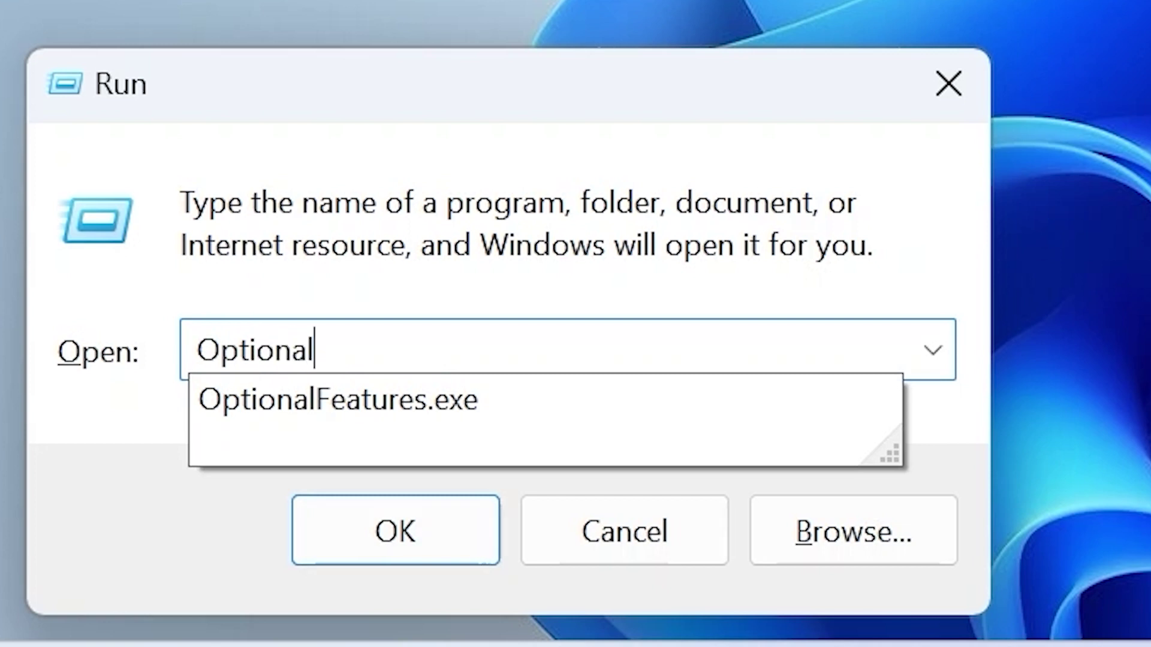
pyautogui.write('Feature')
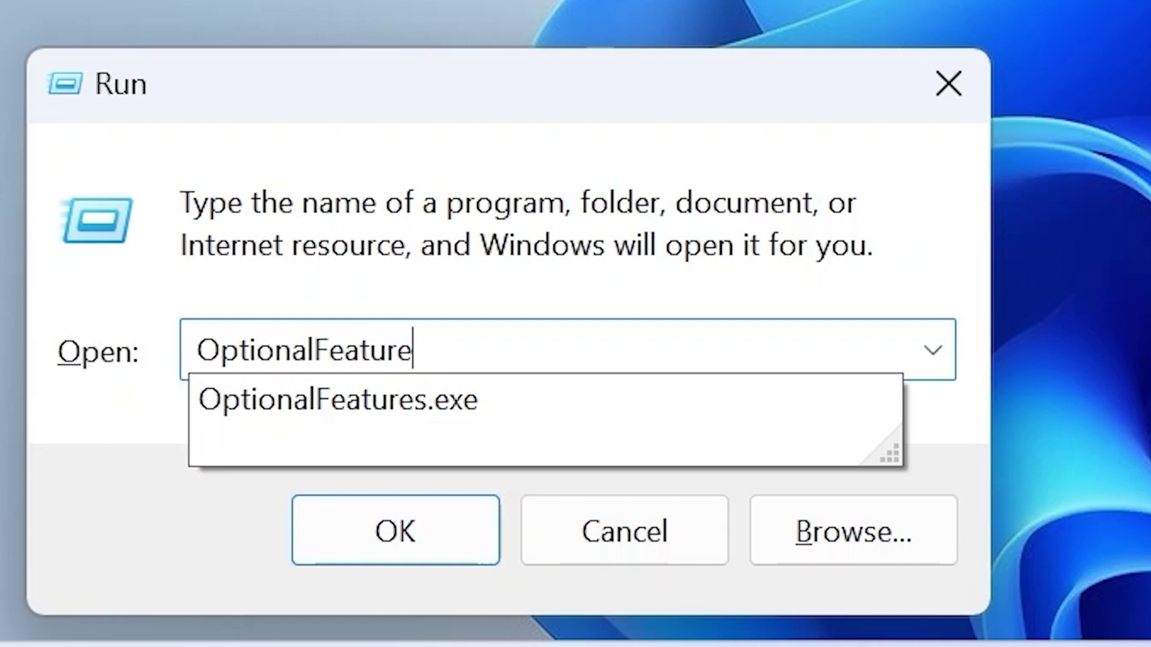
pyautogui.write('s.exe')
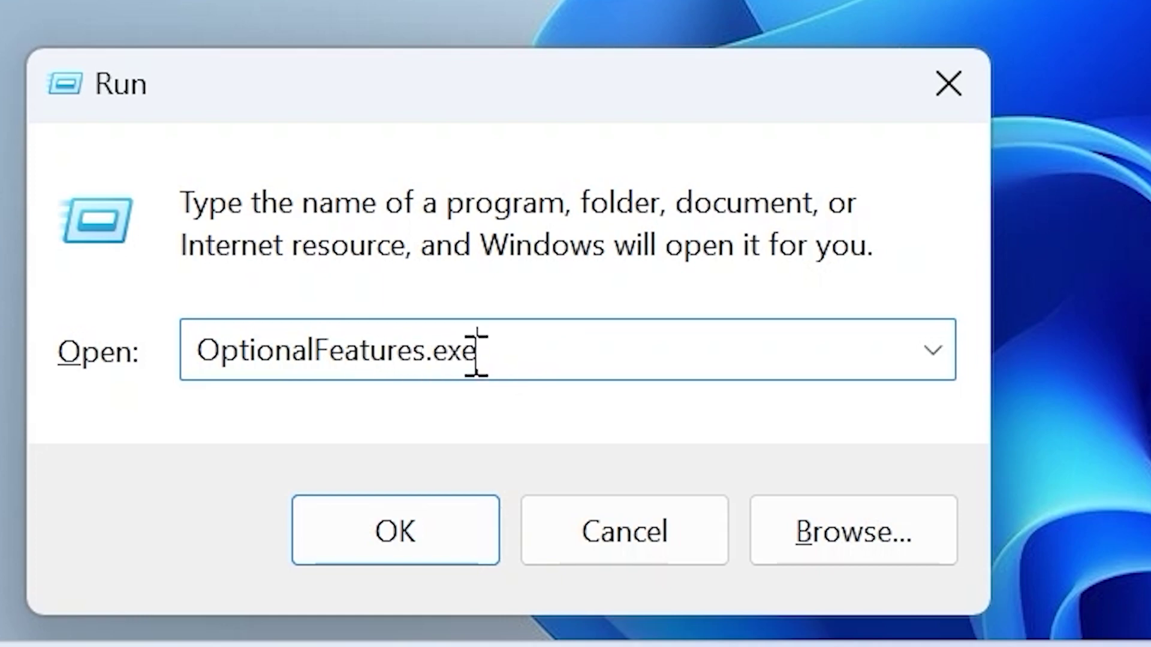
pyautogui.moveTo(476, 359); pyautogui.dragTo(163, 306)
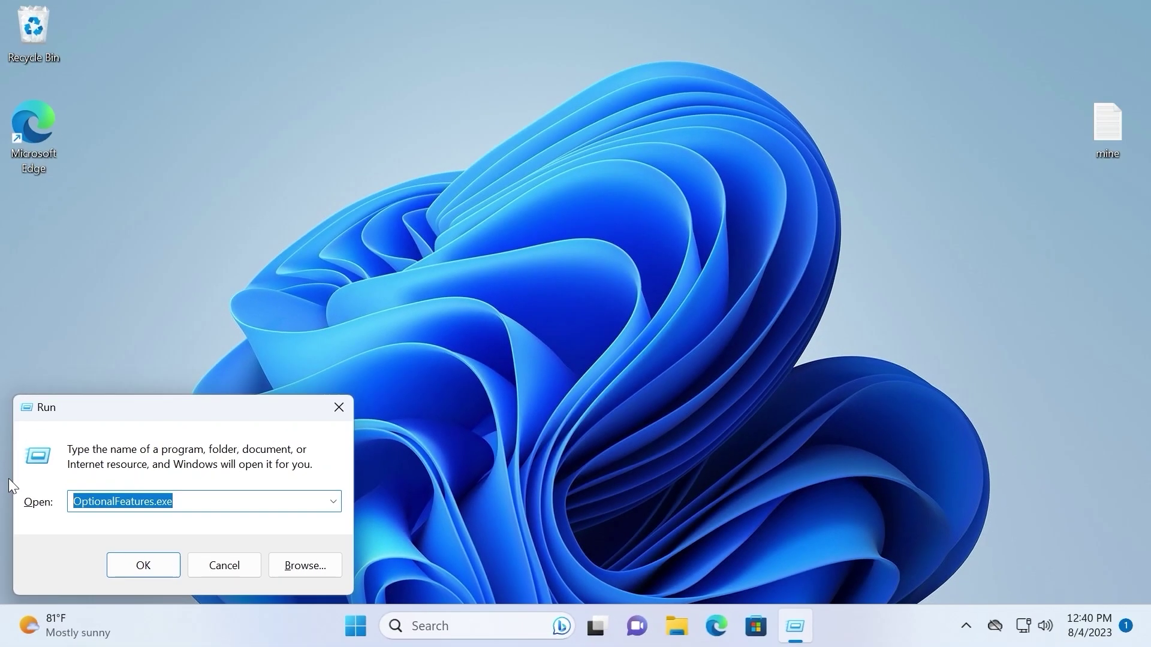
pyautogui.press('Return')
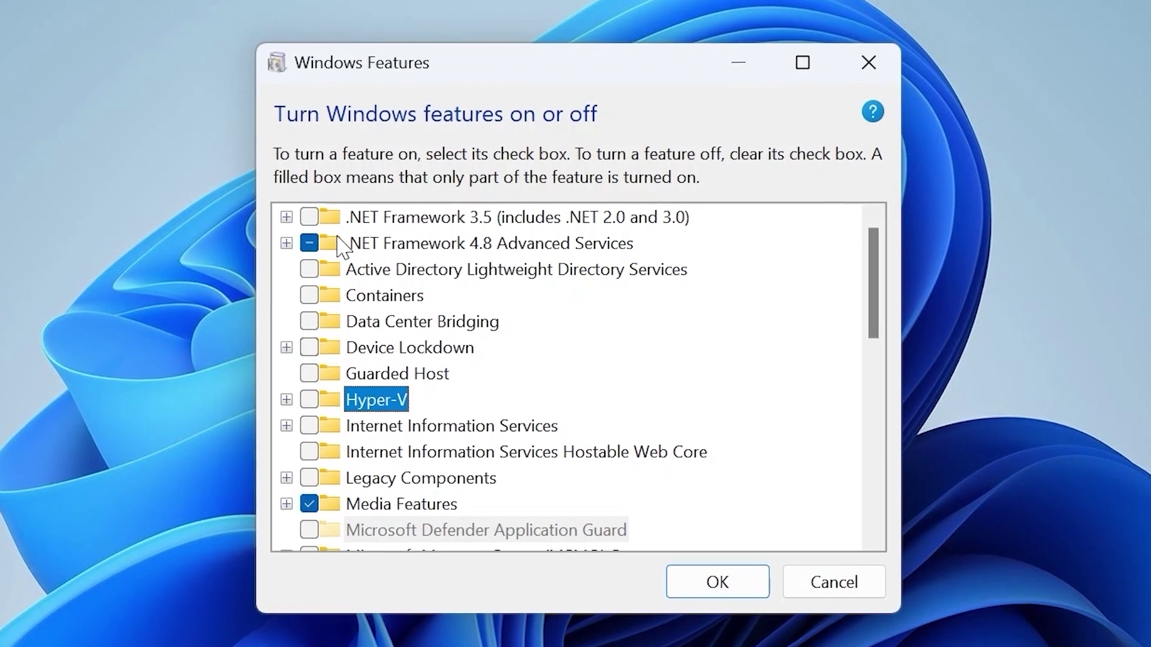
# - Select the Hyper-V, Virtual Machine Platform and Windows Hypervisor Platform features
pyautogui.moveTo(390, 415)
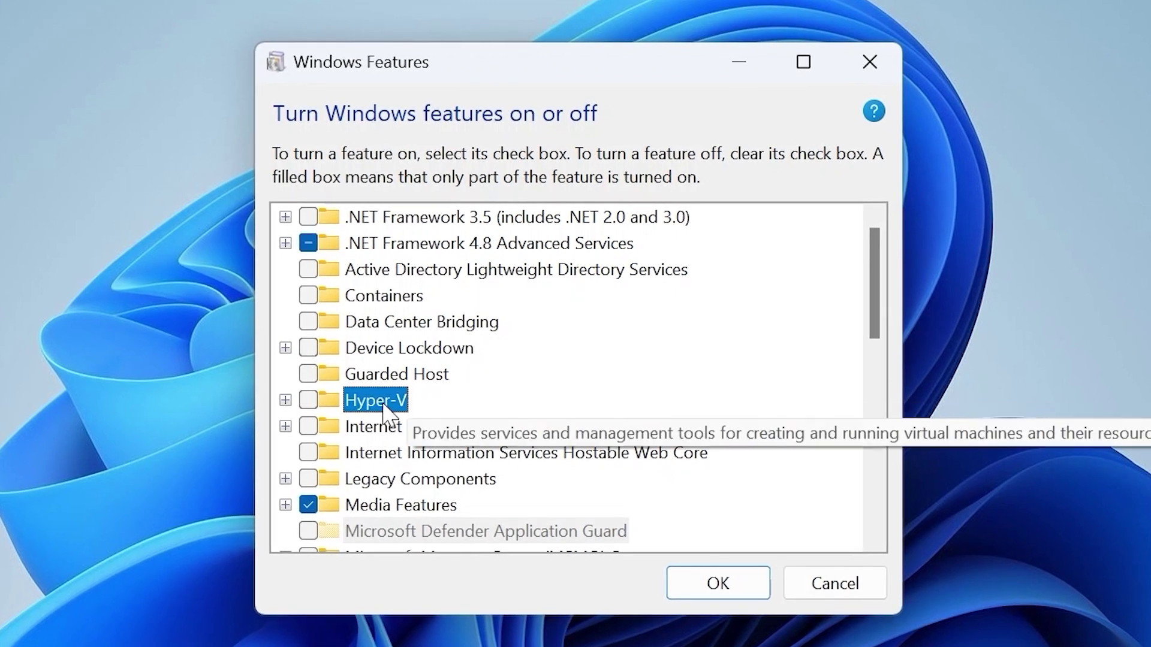
pyautogui.click(308, 400)
pyautogui.scroll(-4, 634, 360)
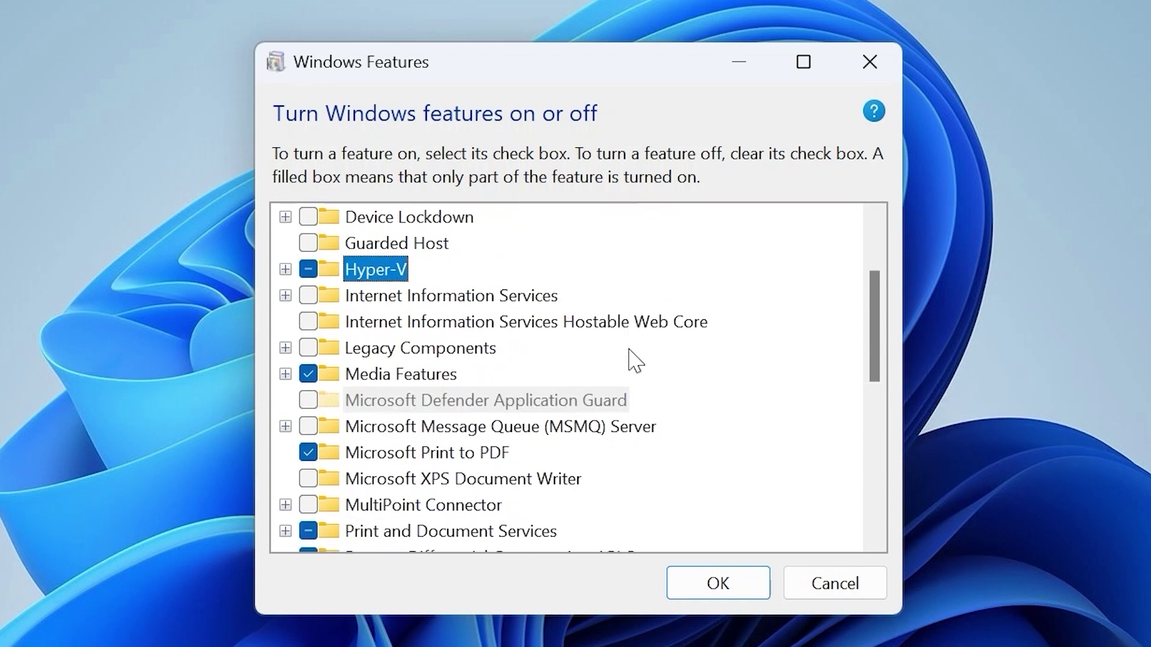
pyautogui.scroll(-1, 634, 360)
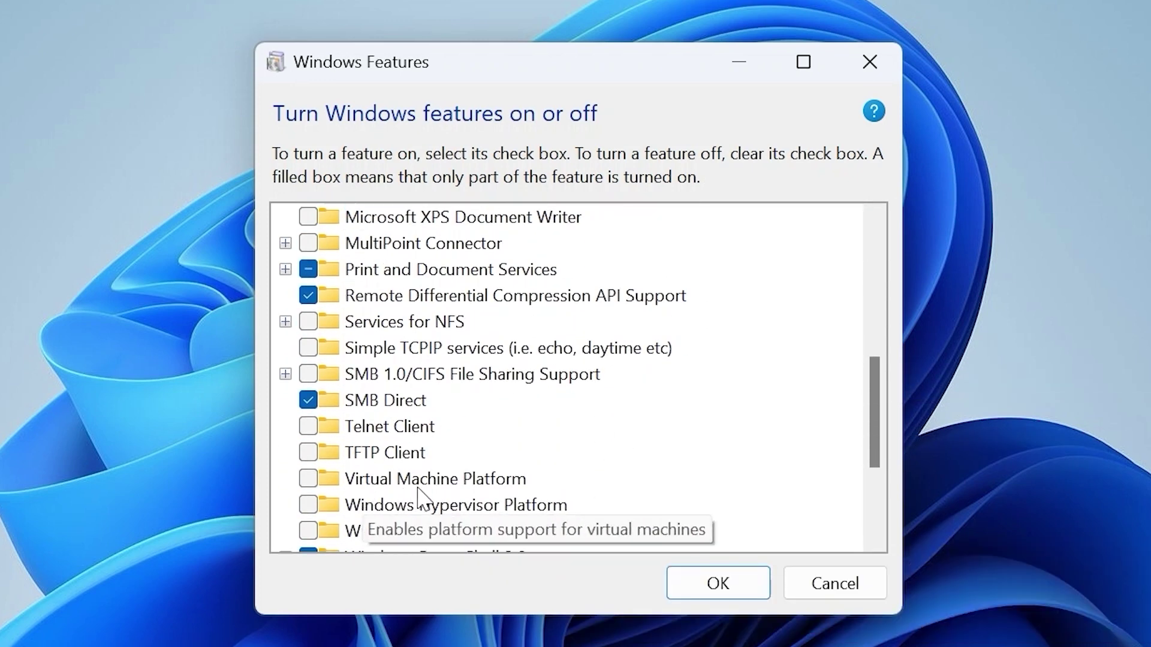
pyautogui.click(307, 481)
pyautogui.scroll(-1, 560, 415)
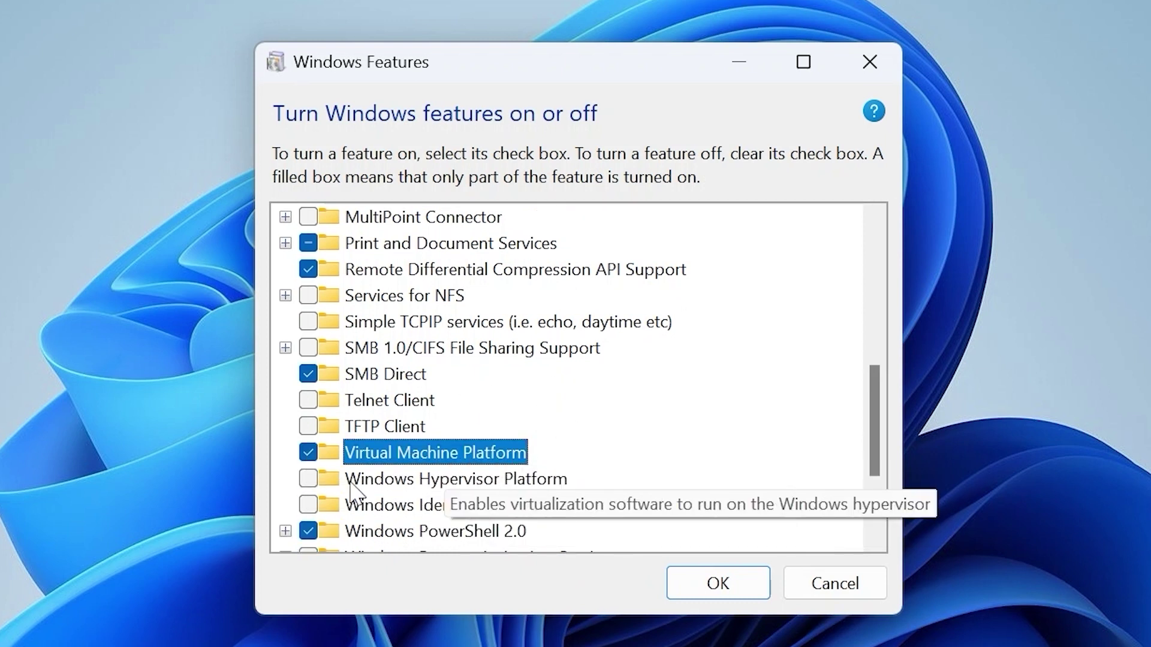
pyautogui.click(308, 480)
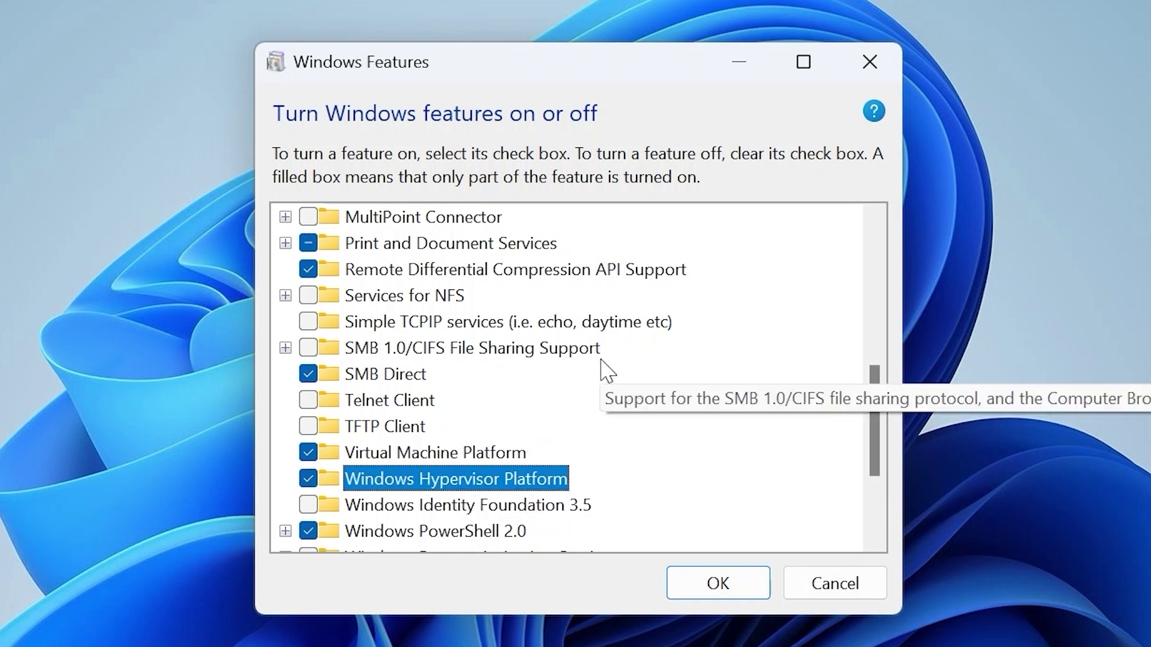
# - Select Windows Subsystem for Linux, review the chosen features and confirm the Windows feature changes
pyautogui.scroll(-5, 603, 365)
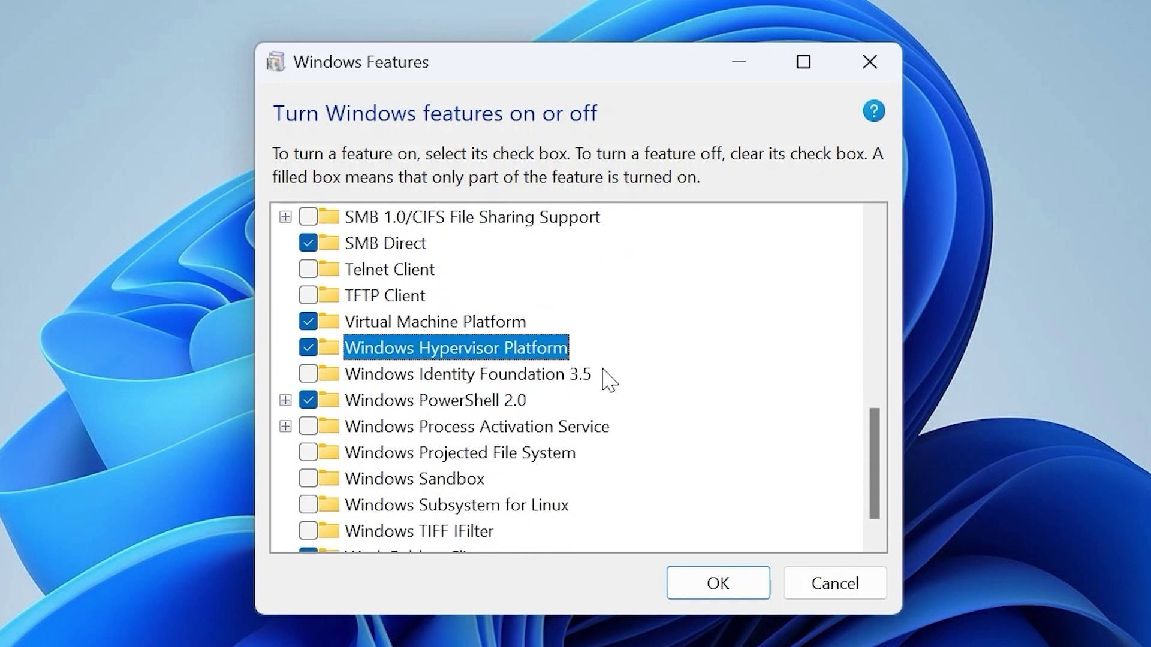
pyautogui.scroll(-1, 610, 384)
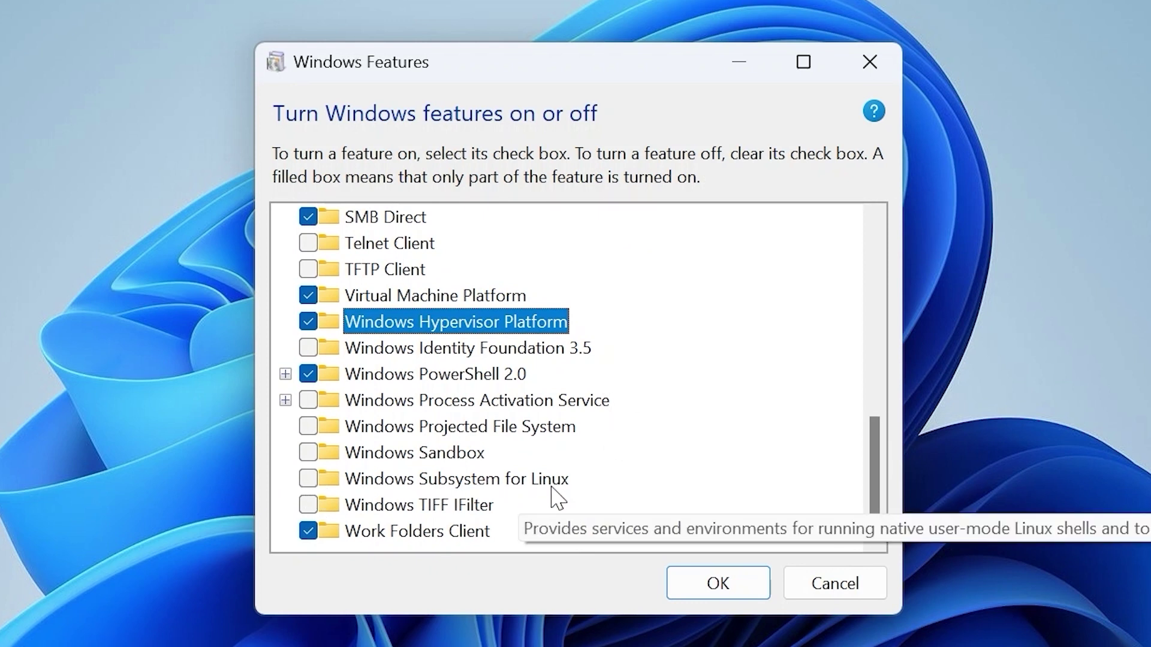
pyautogui.click(308, 478)
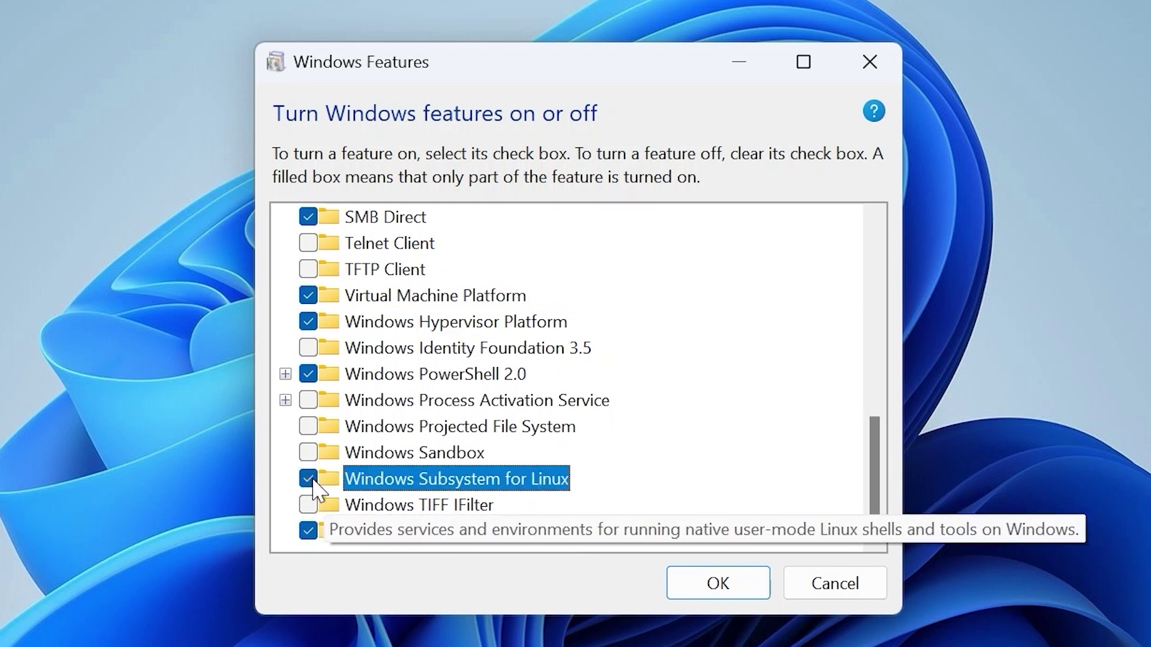
pyautogui.scroll(8, 453, 520)
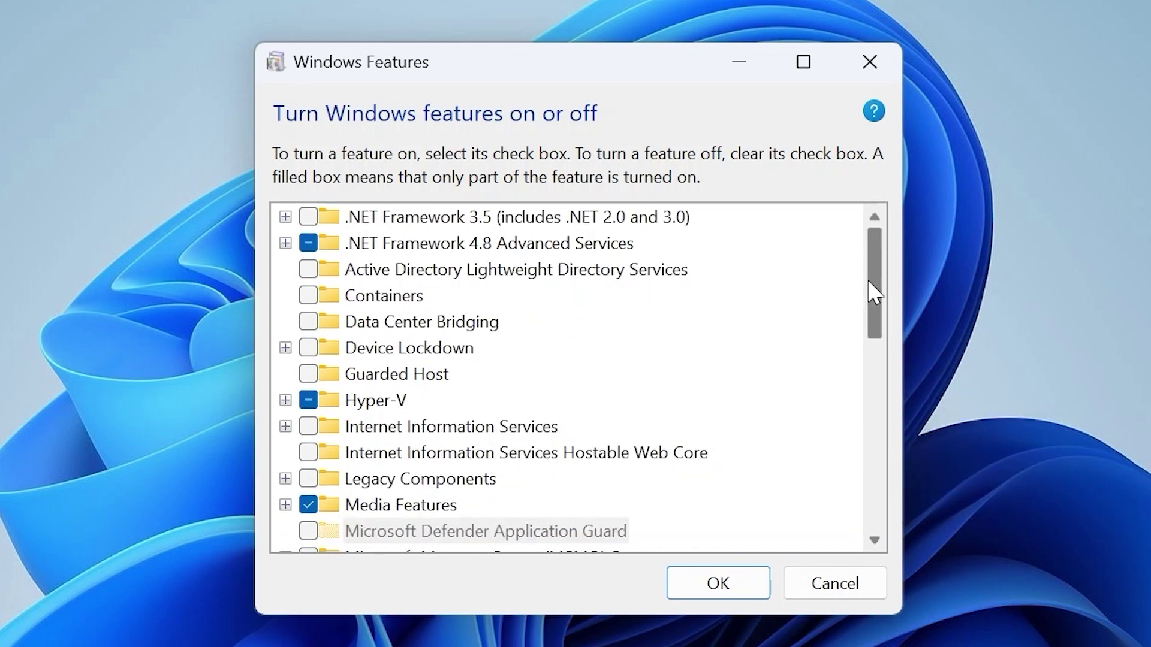
pyautogui.scroll(-8, 416, 311)
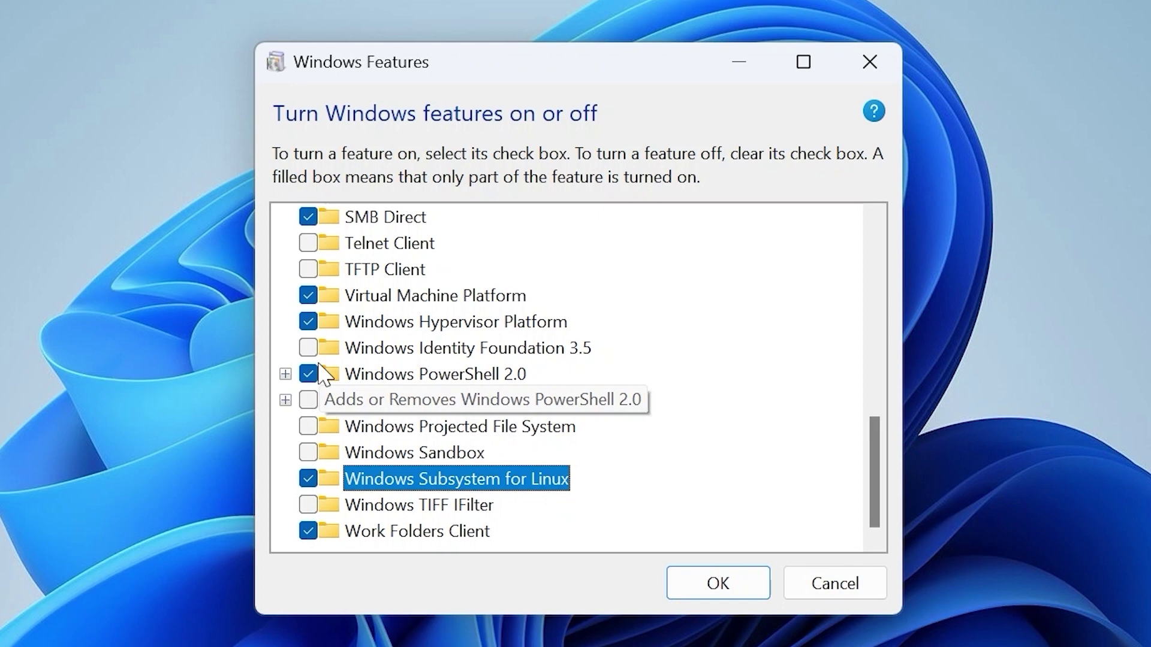
pyautogui.click(722, 583)
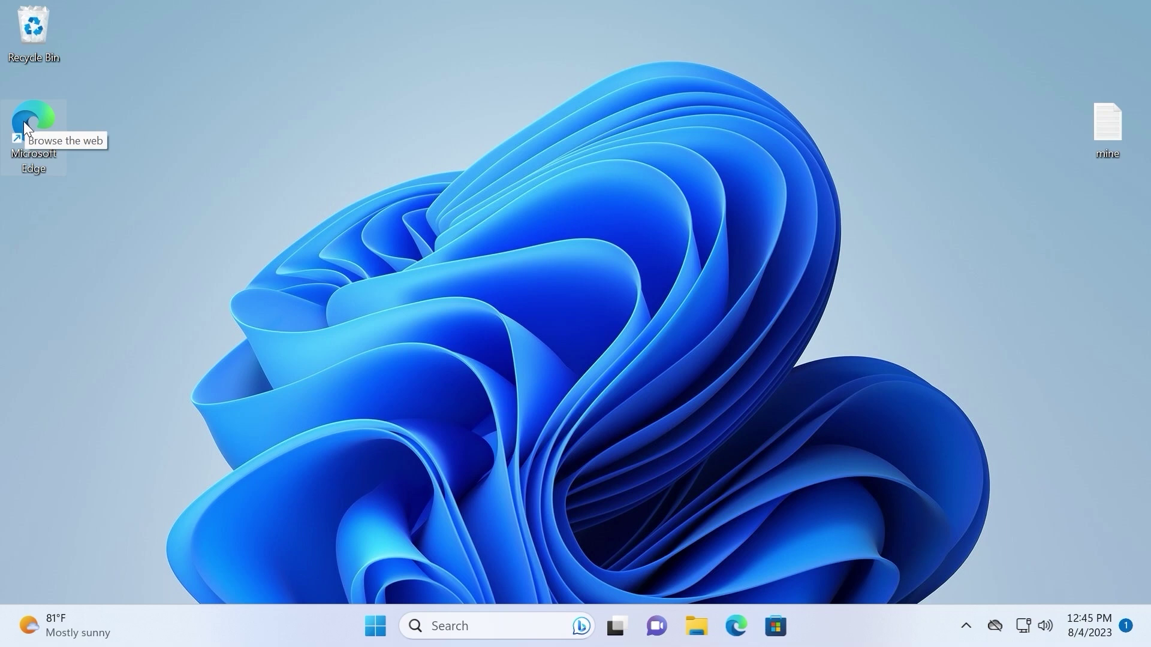
# - Open Microsoft Edge and search the web for "wsa builds github"
pyautogui.doubleClick(42, 121)
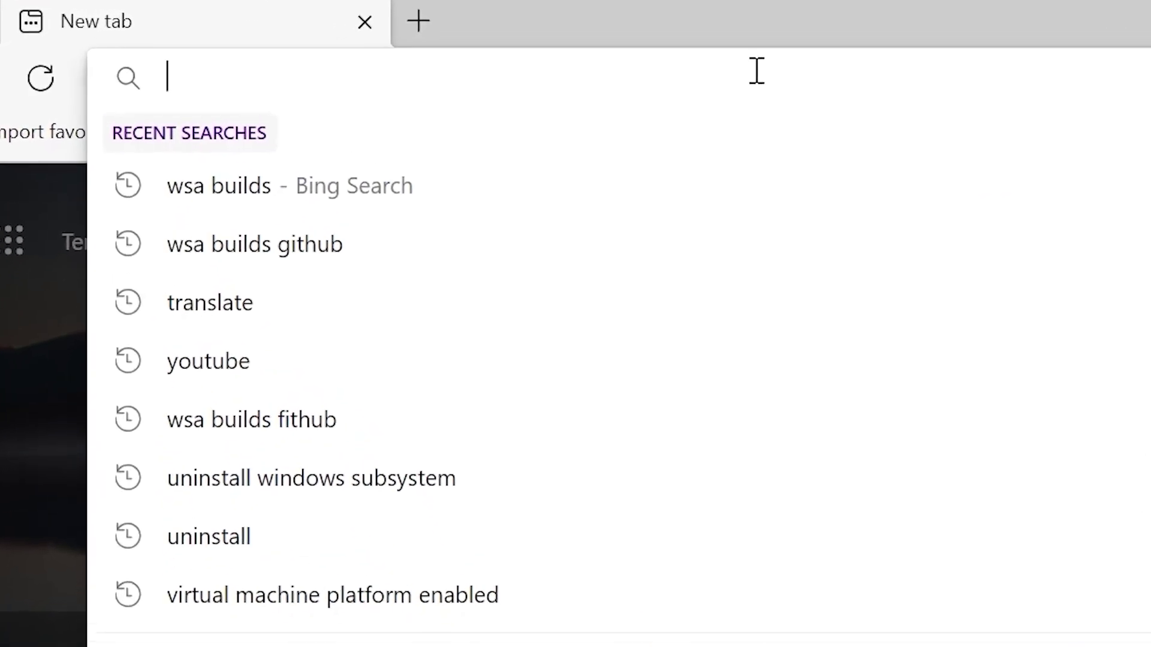
pyautogui.write('wsa')
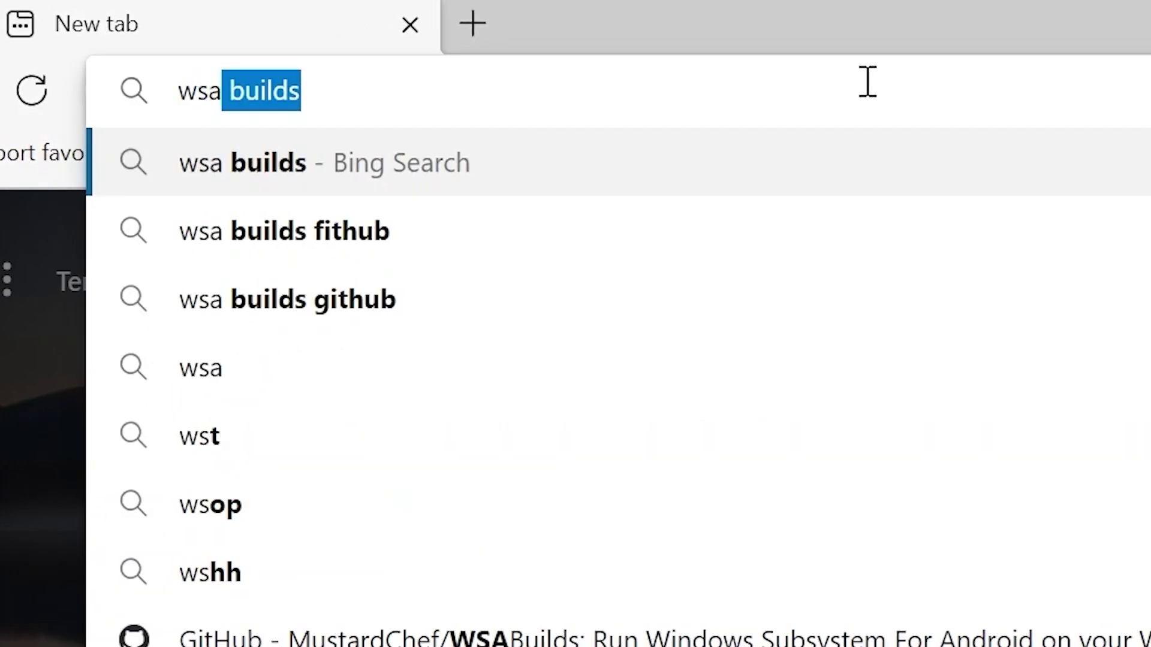
pyautogui.write(' b')
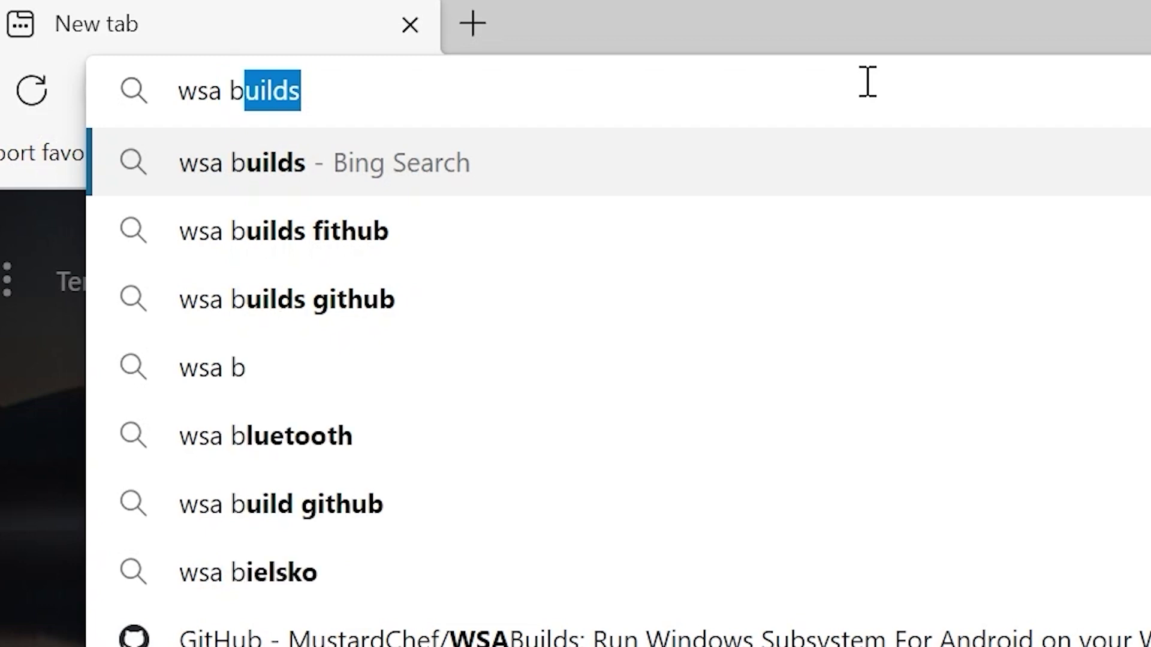
pyautogui.write('uilds ')
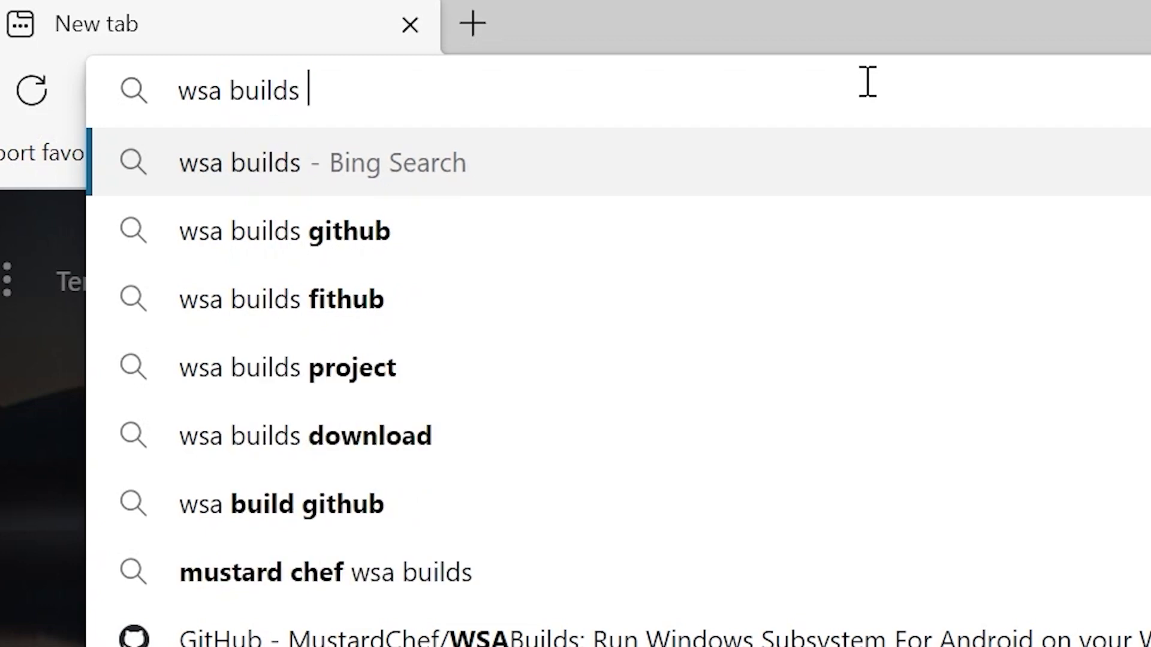
pyautogui.write('gith')
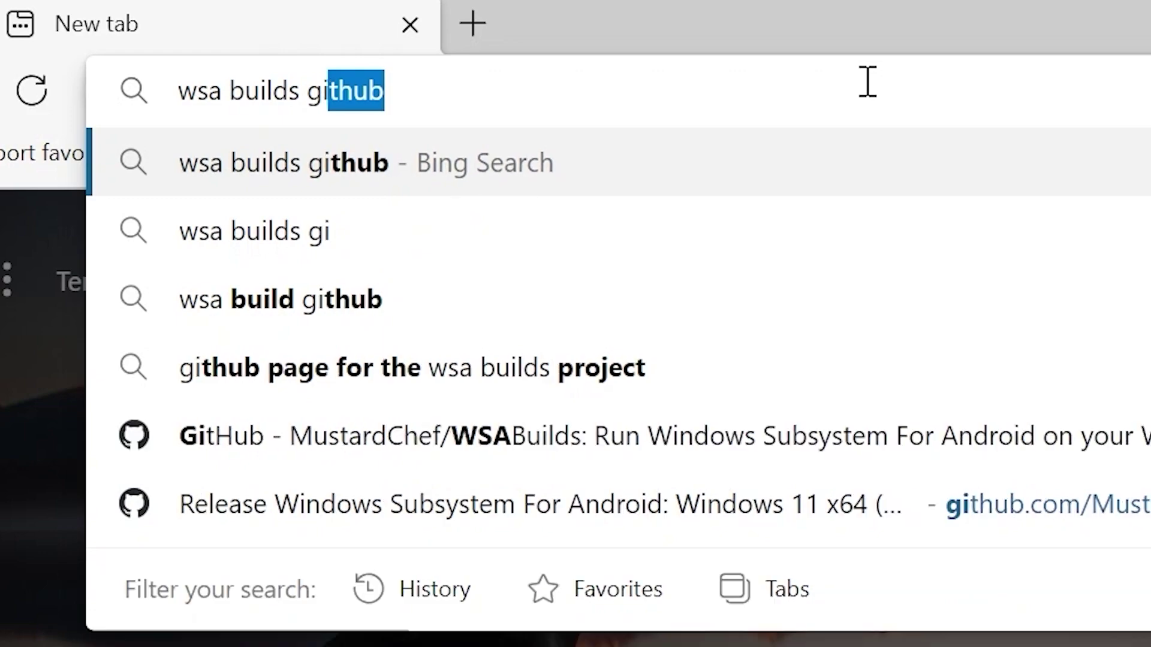
pyautogui.write('ub')
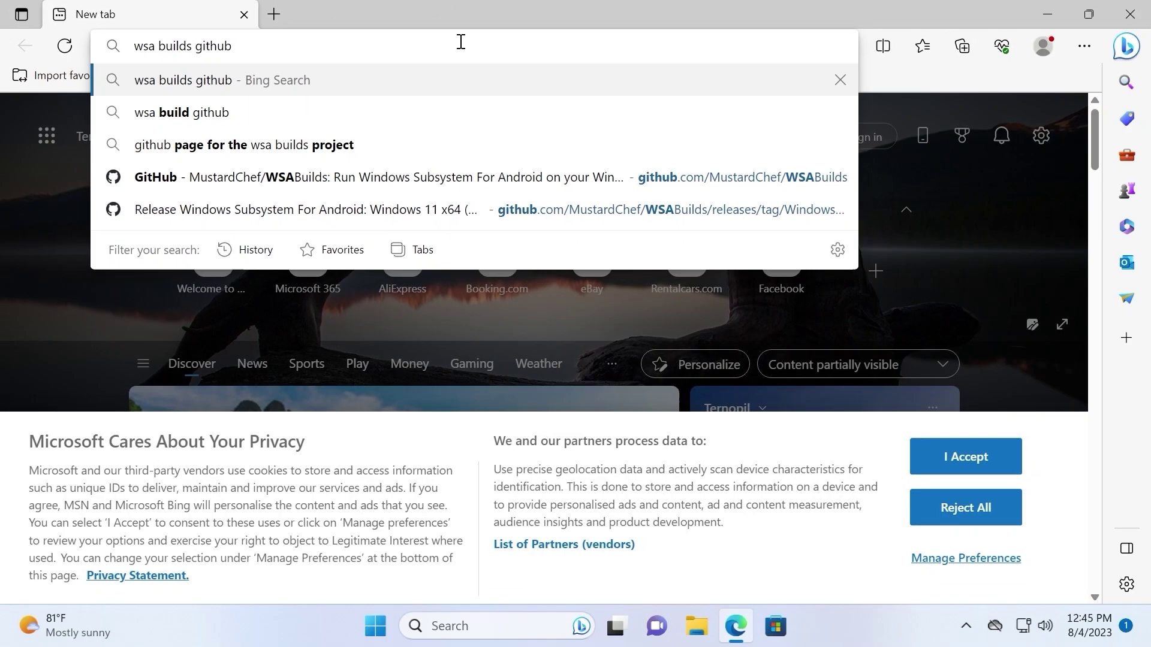
pyautogui.press('Return')
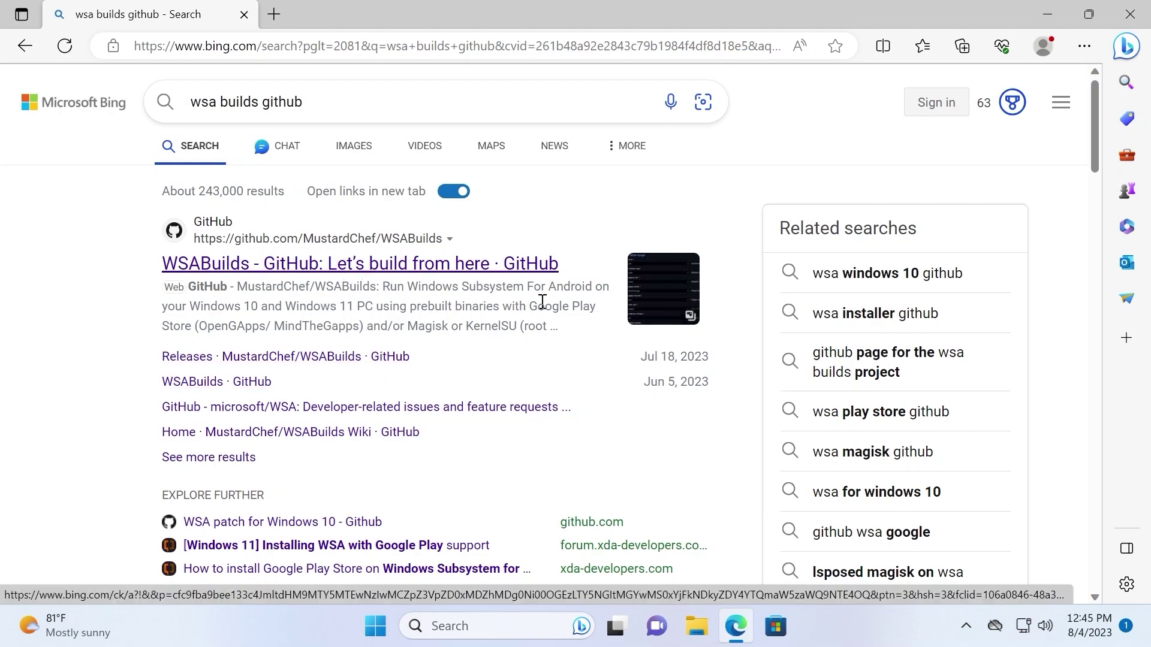
# - Open the WSABuilds GitHub repository from the search results and go to the README's table of builds by operating system
pyautogui.click(271, 265)
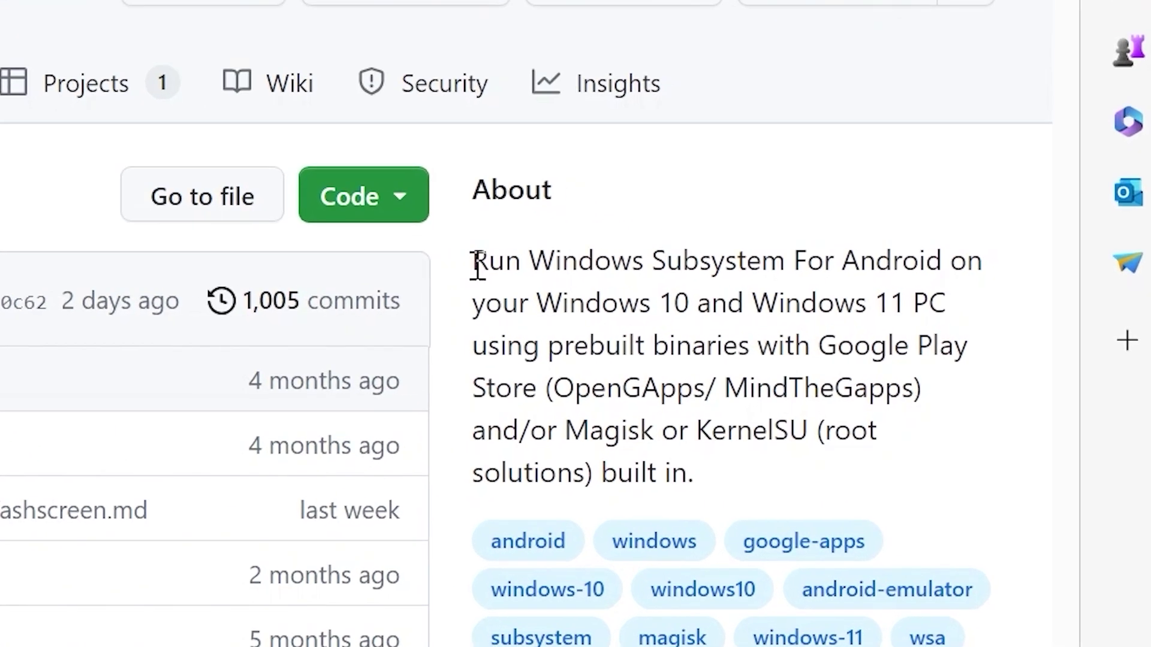
pyautogui.moveTo(793, 298); pyautogui.dragTo(802, 299)
pyautogui.moveTo(310, 247); pyautogui.dragTo(876, 328)
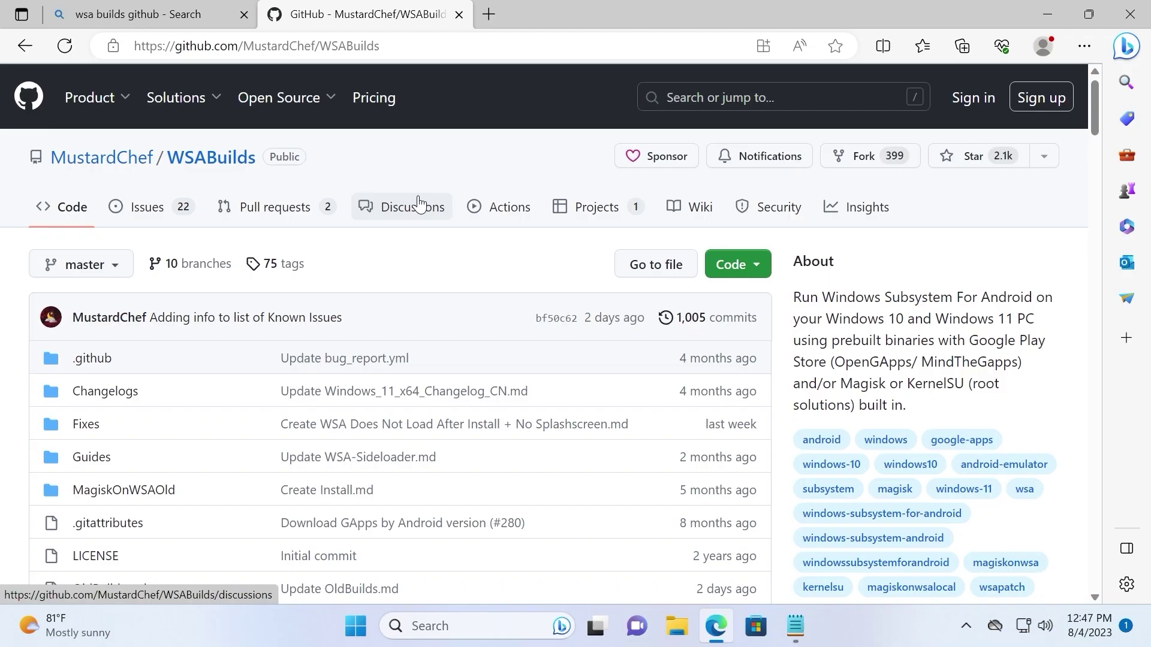
pyautogui.scroll(-10, 420, 205)
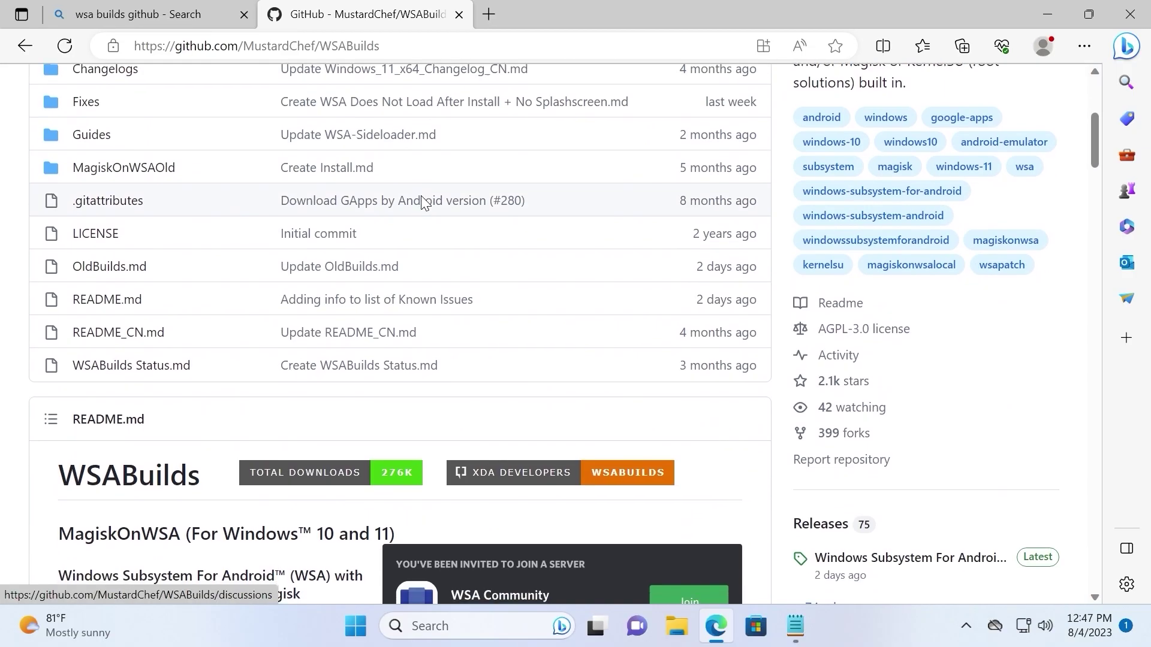
pyautogui.scroll(-8, 423, 202)
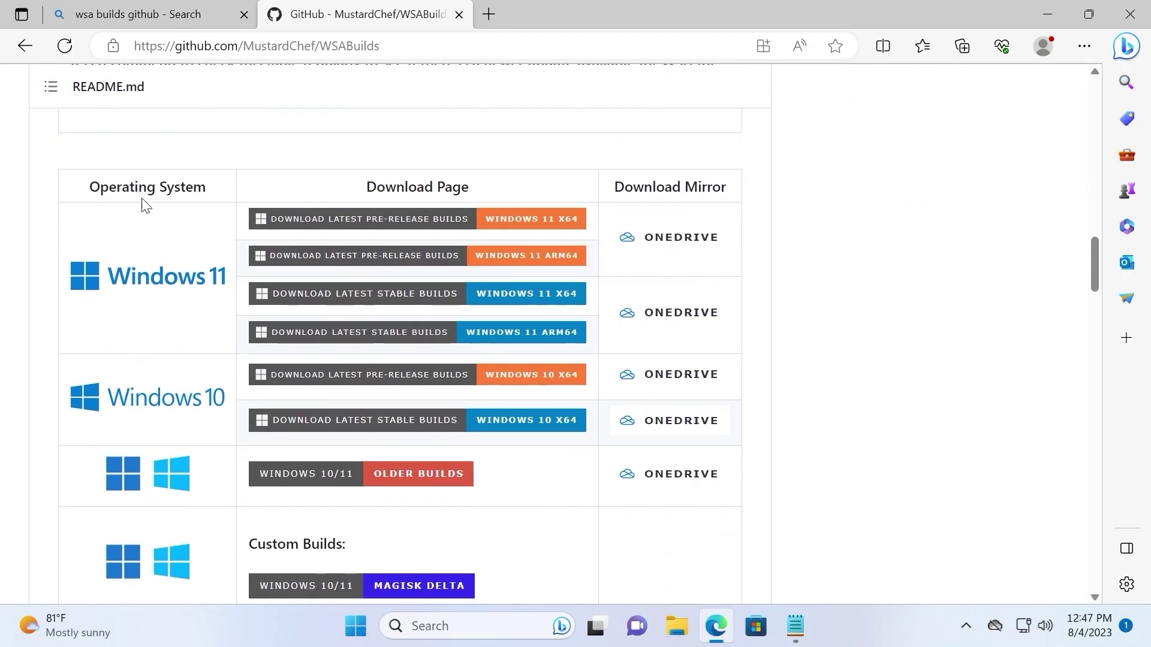
# - Examine the README's Requirements table for the Windows 11 build number, RAM and processor requirements
pyautogui.scroll(-5, 496, 234)
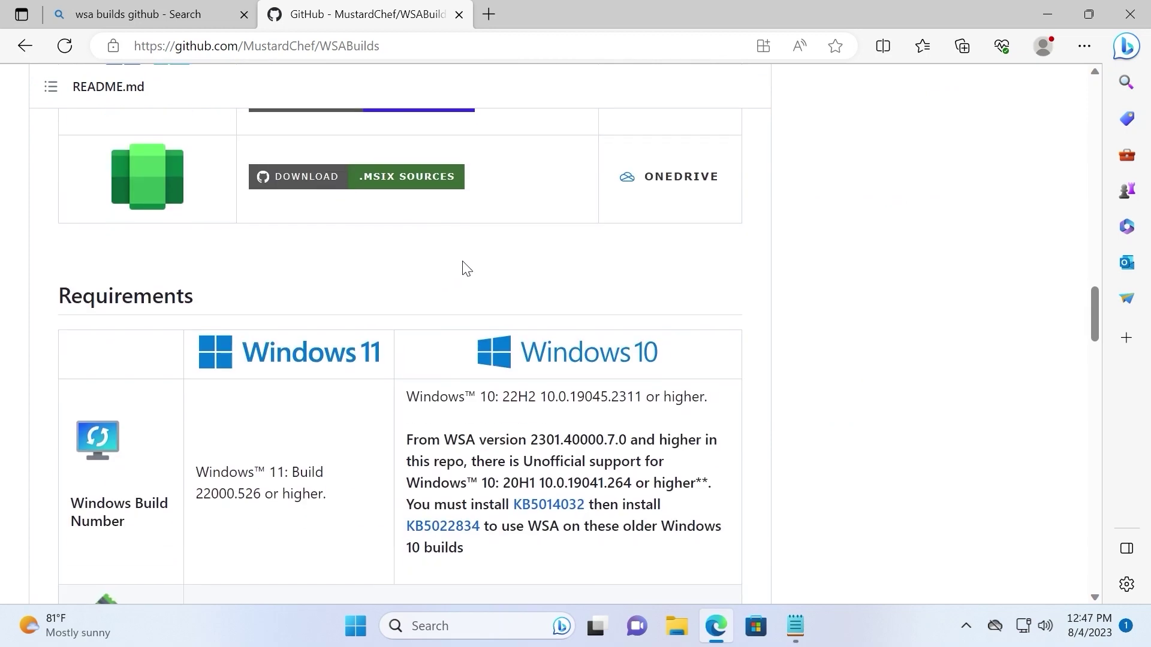
pyautogui.scroll(-1, 465, 268)
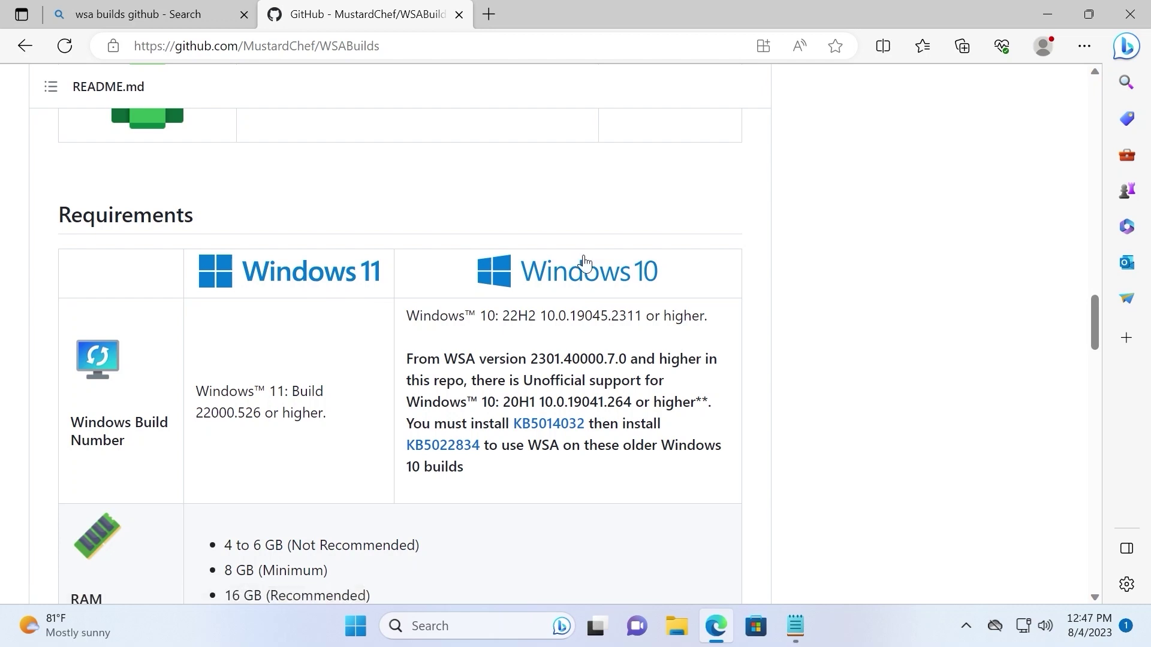
pyautogui.moveTo(197, 413); pyautogui.dragTo(280, 414)
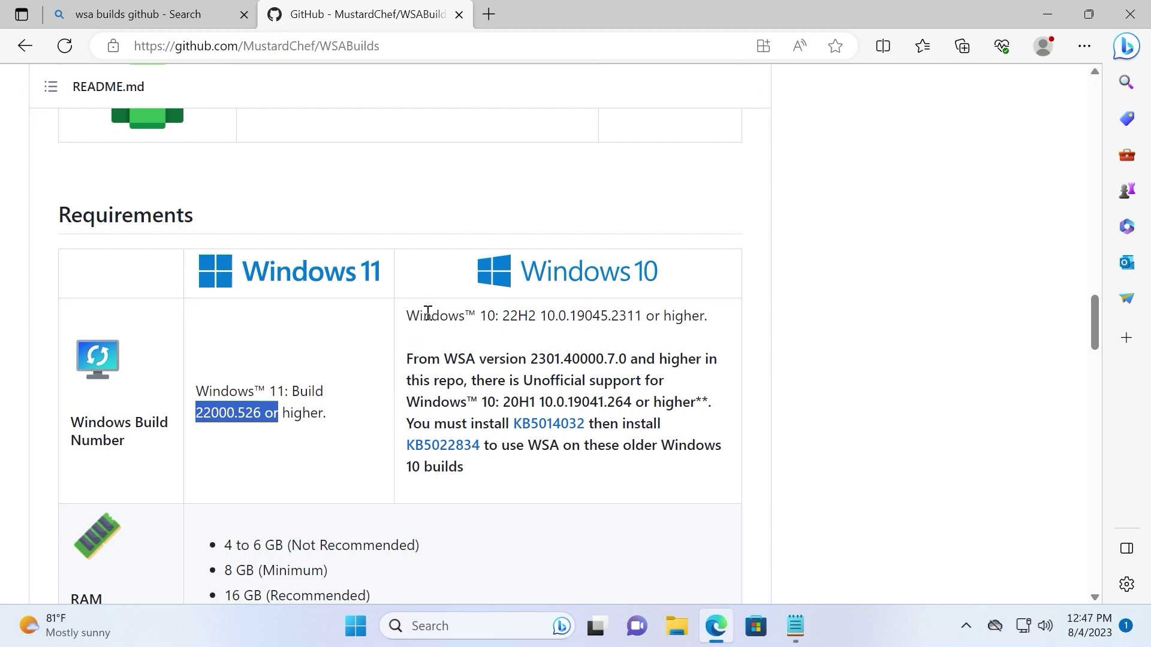
pyautogui.scroll(-2, 477, 427)
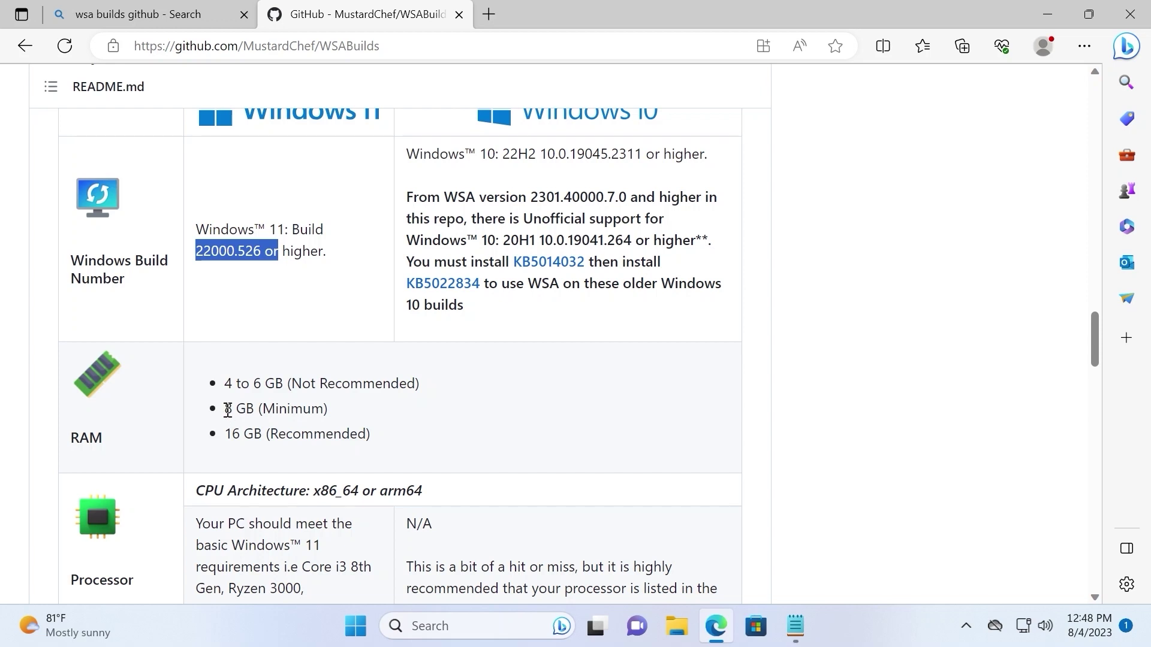
pyautogui.moveTo(323, 409); pyautogui.dragTo(257, 447)
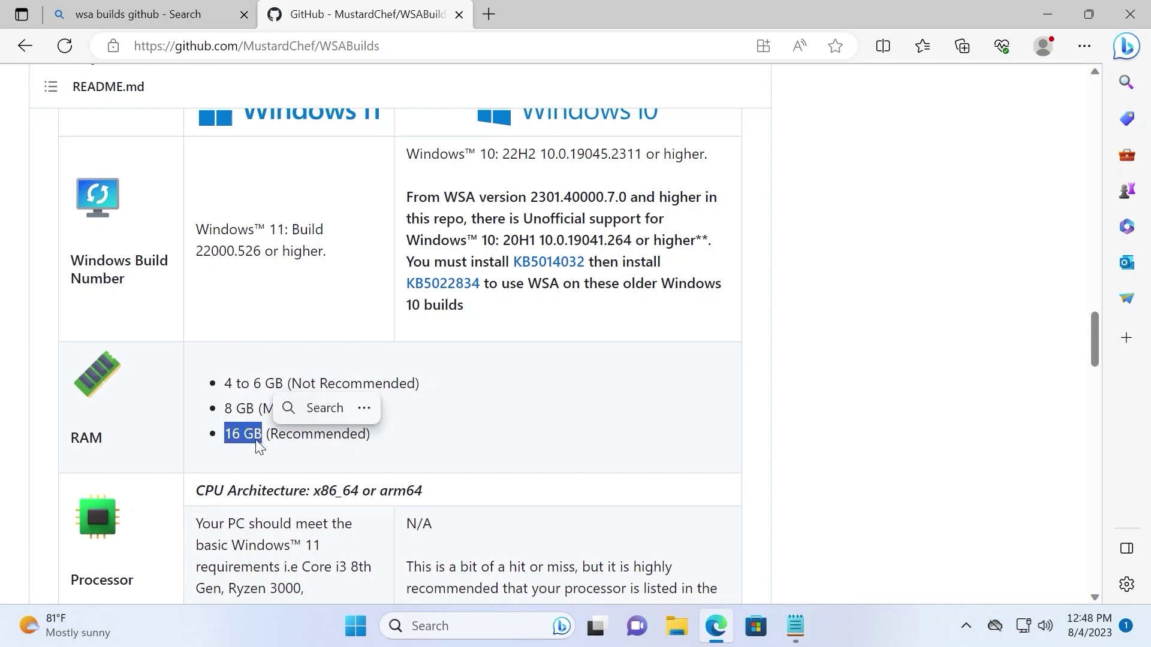
pyautogui.click(386, 368)
pyautogui.scroll(-4, 386, 368)
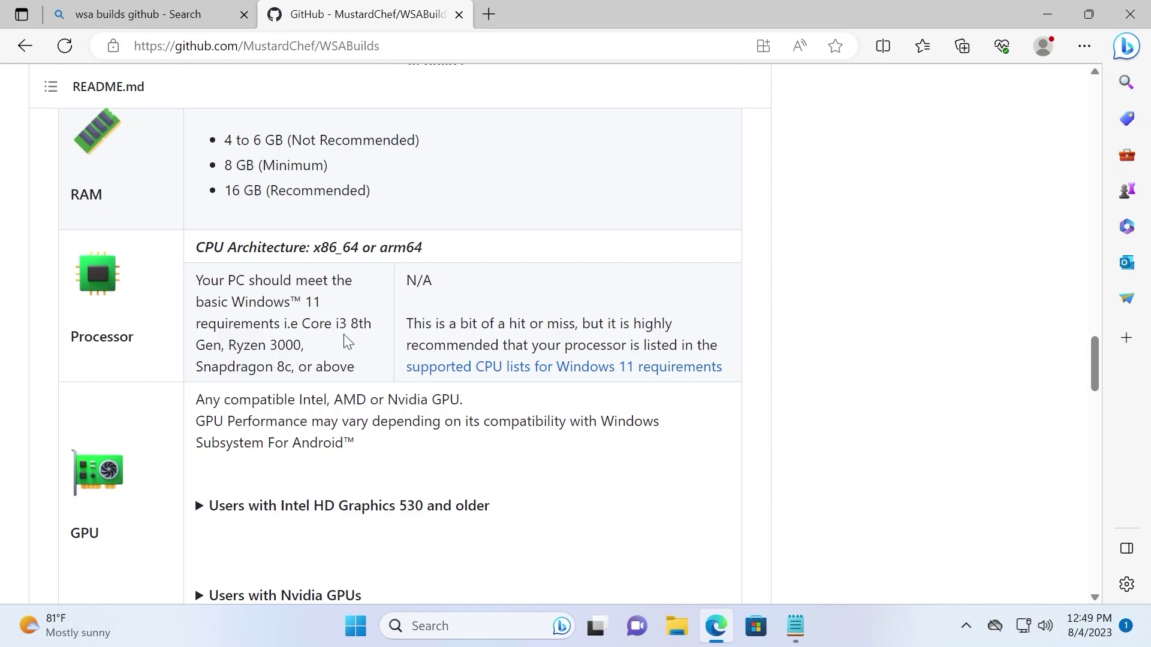
pyautogui.moveTo(336, 324); pyautogui.dragTo(372, 325)
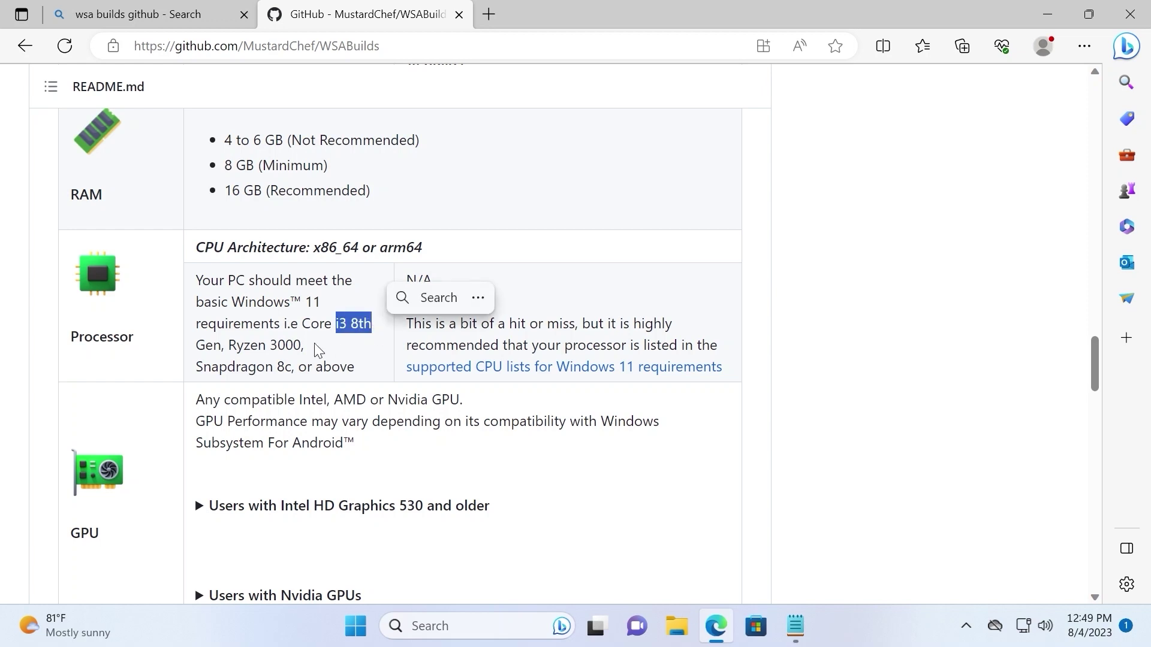
pyautogui.moveTo(228, 346); pyautogui.dragTo(303, 360)
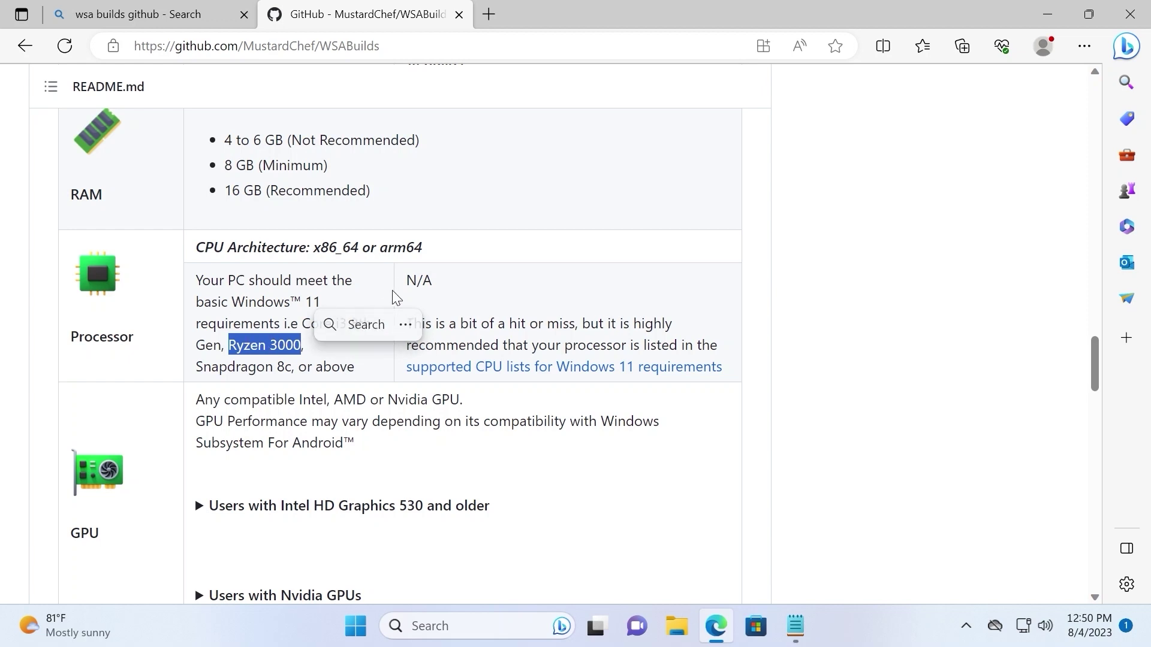
# - Read the GPU, storage, partition, Windows features and virtualization rows of the Requirements table
pyautogui.scroll(-2, 588, 244)
pyautogui.click(197, 238)
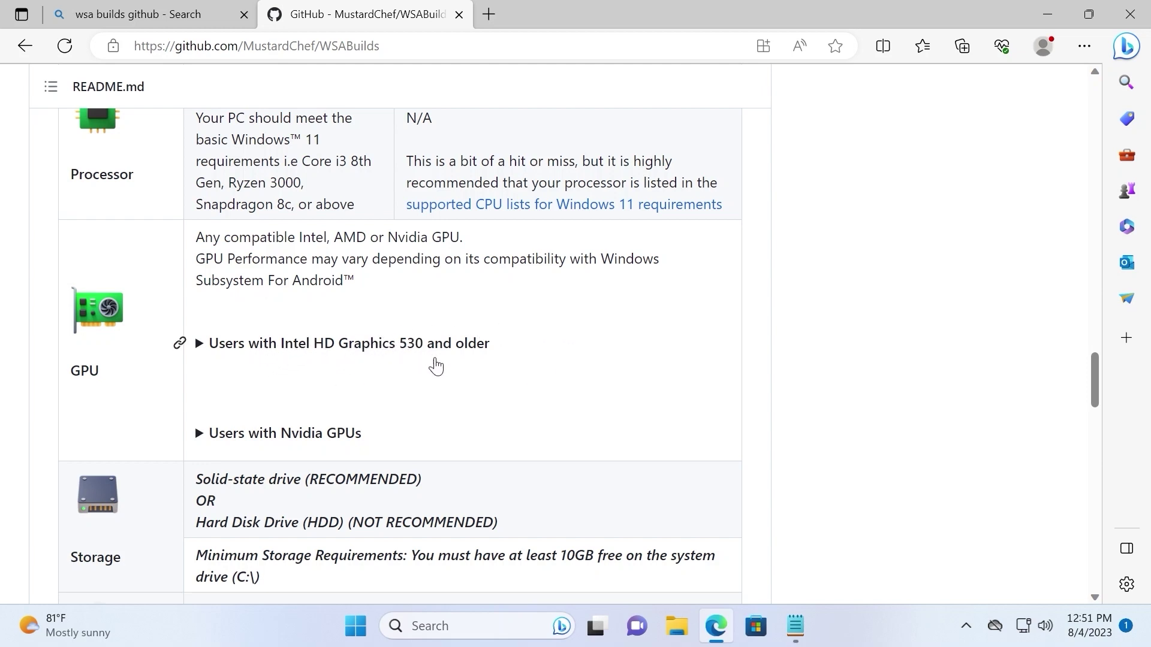
pyautogui.scroll(-2, 444, 339)
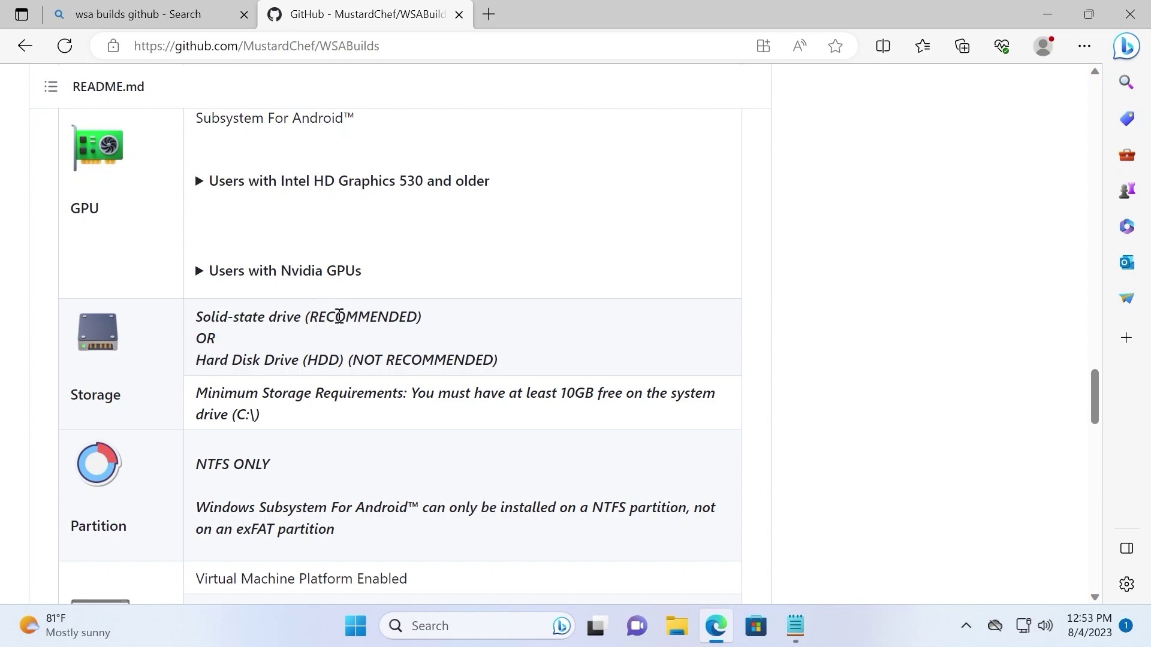
pyautogui.scroll(-3, 611, 259)
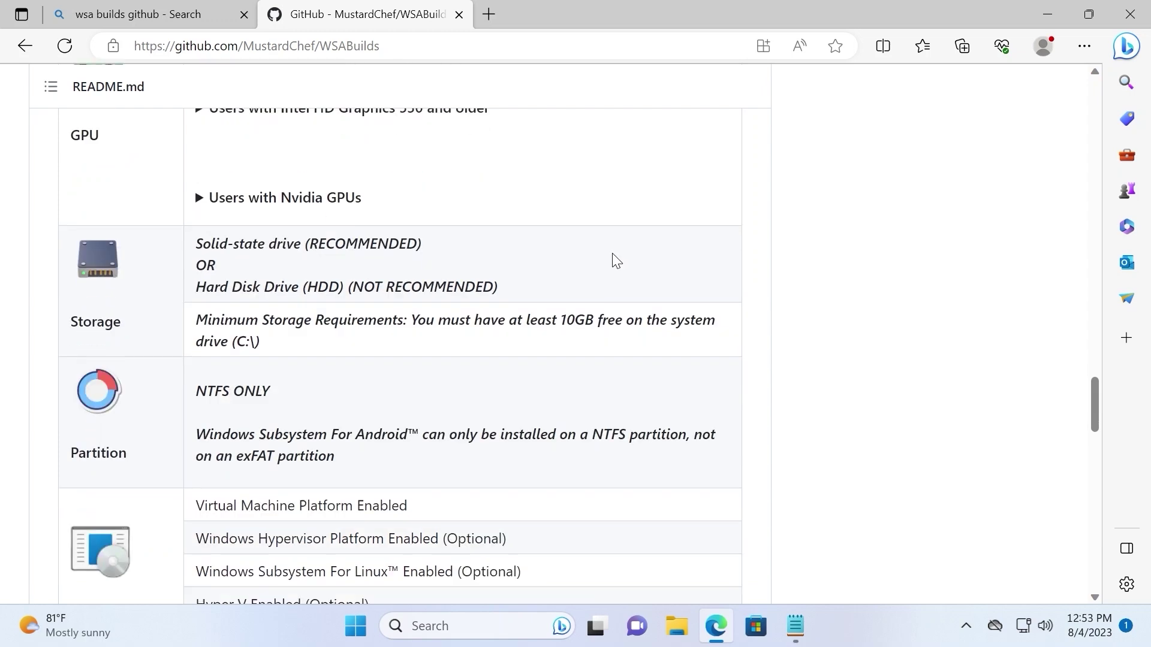
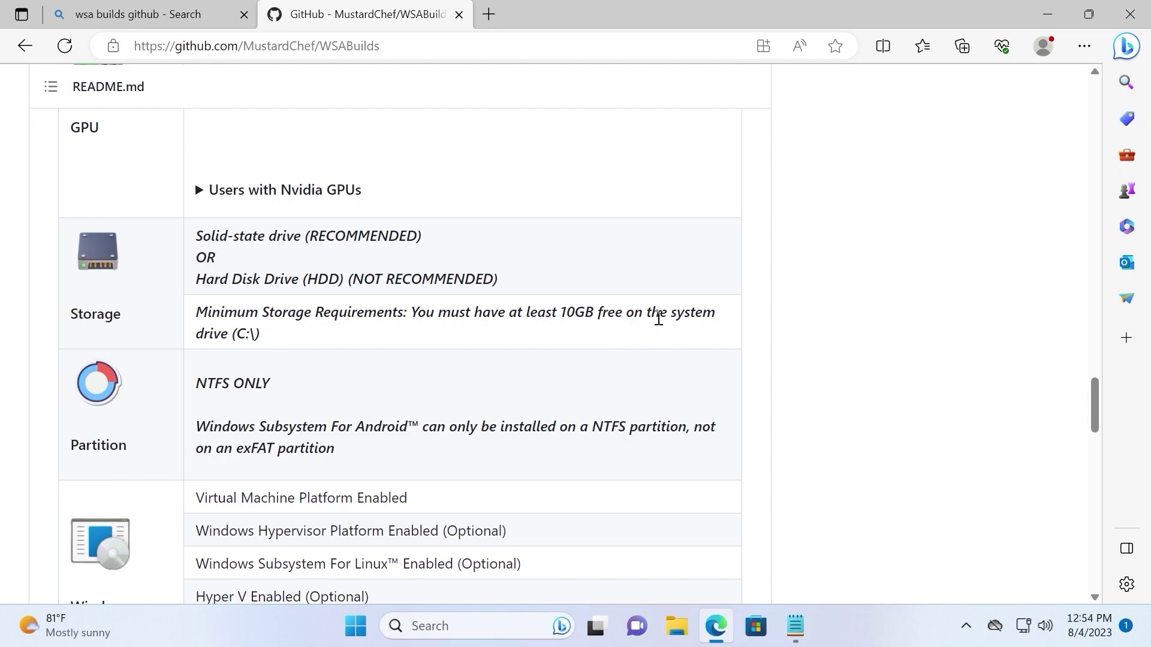
pyautogui.scroll(-1, 235, 333)
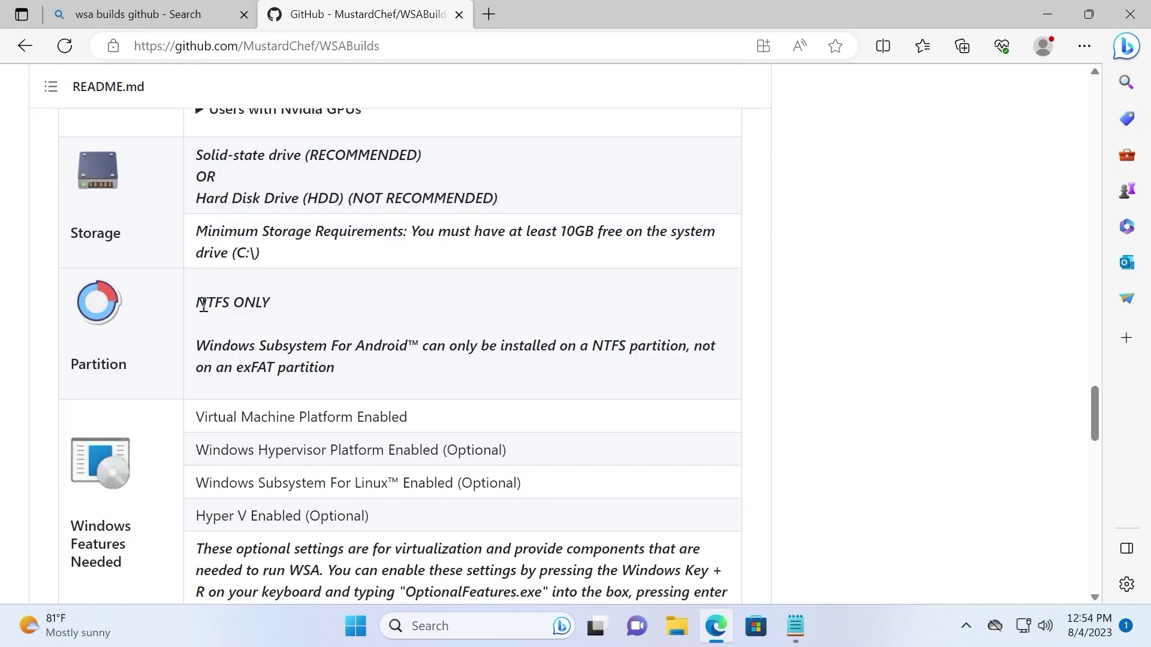
pyautogui.moveTo(279, 313); pyautogui.dragTo(180, 290)
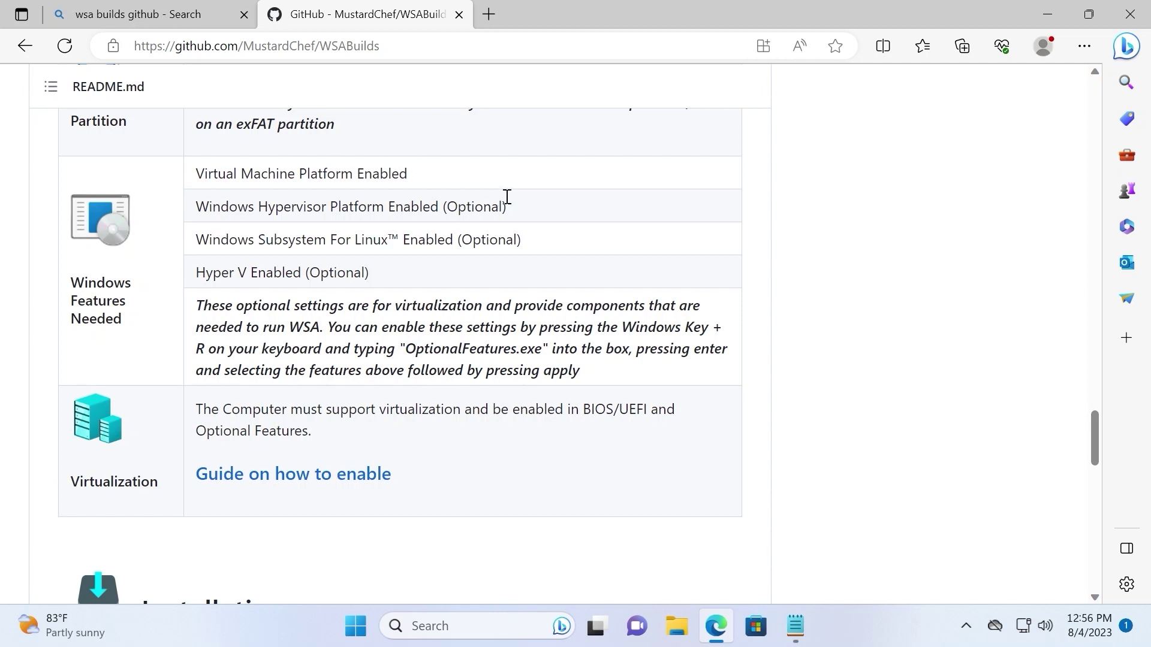
pyautogui.scroll(-1, 477, 468)
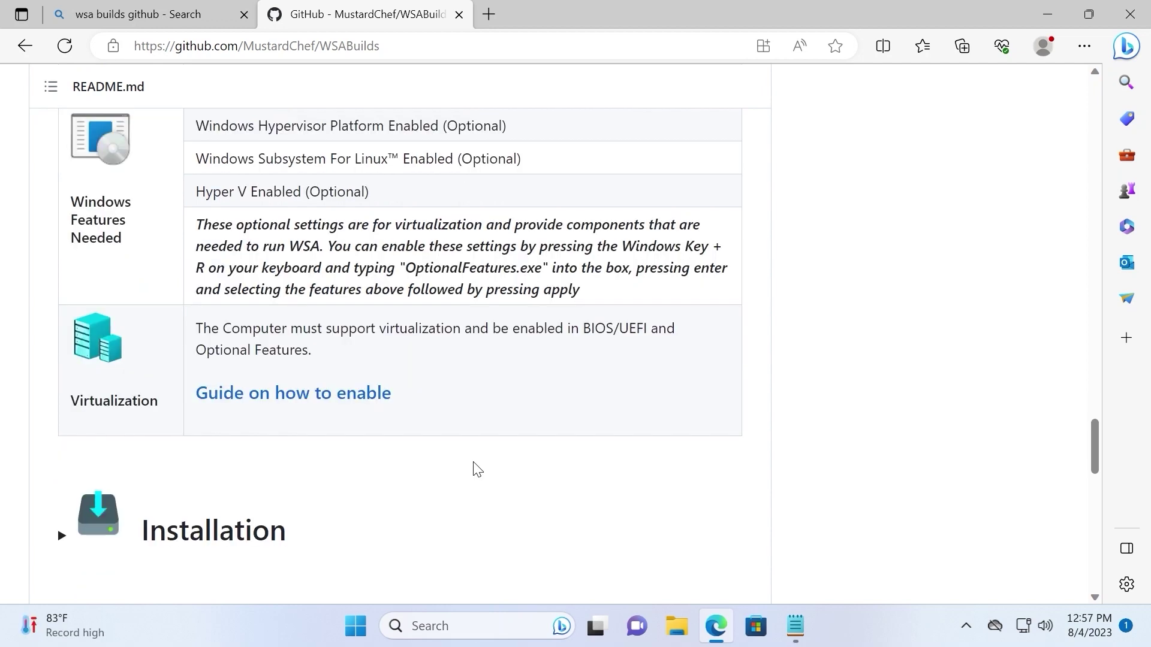
# - Open the latest stable Windows 11 x64 release and download WSA_2306.40000.4.0_x64_Release-Nightly-MindTheGapps-13.0-RemovedAmazon.zip from its assets
pyautogui.scroll(20, 489, 470)
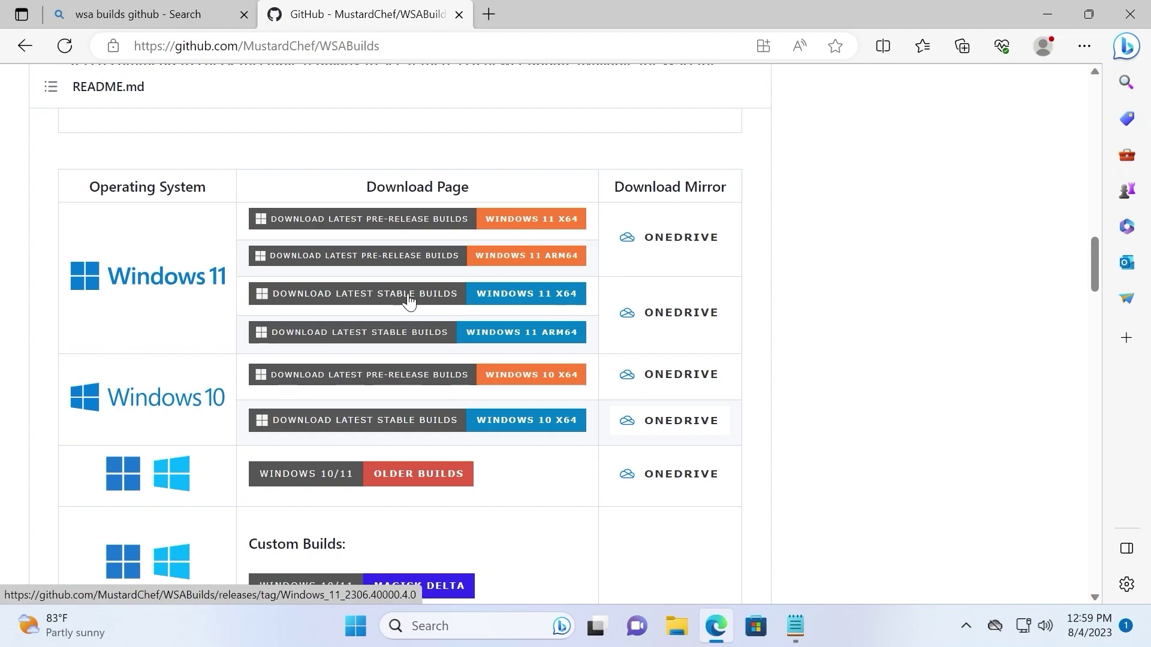
pyautogui.click(369, 303)
pyautogui.scroll(-15, 606, 347)
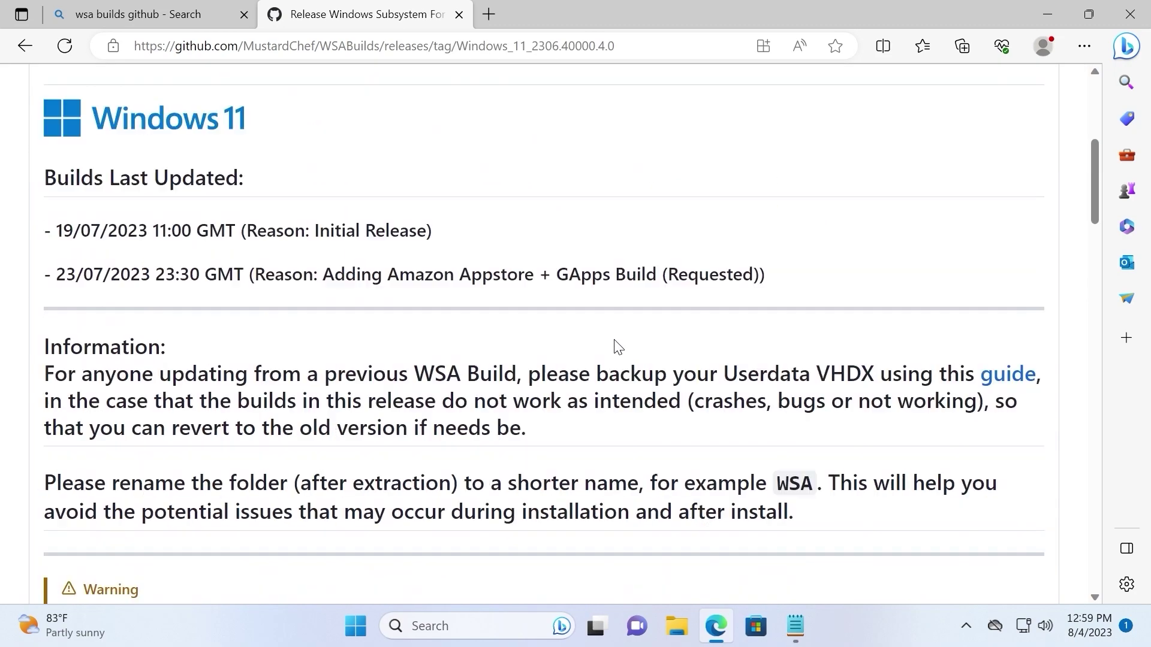
pyautogui.scroll(-15, 635, 351)
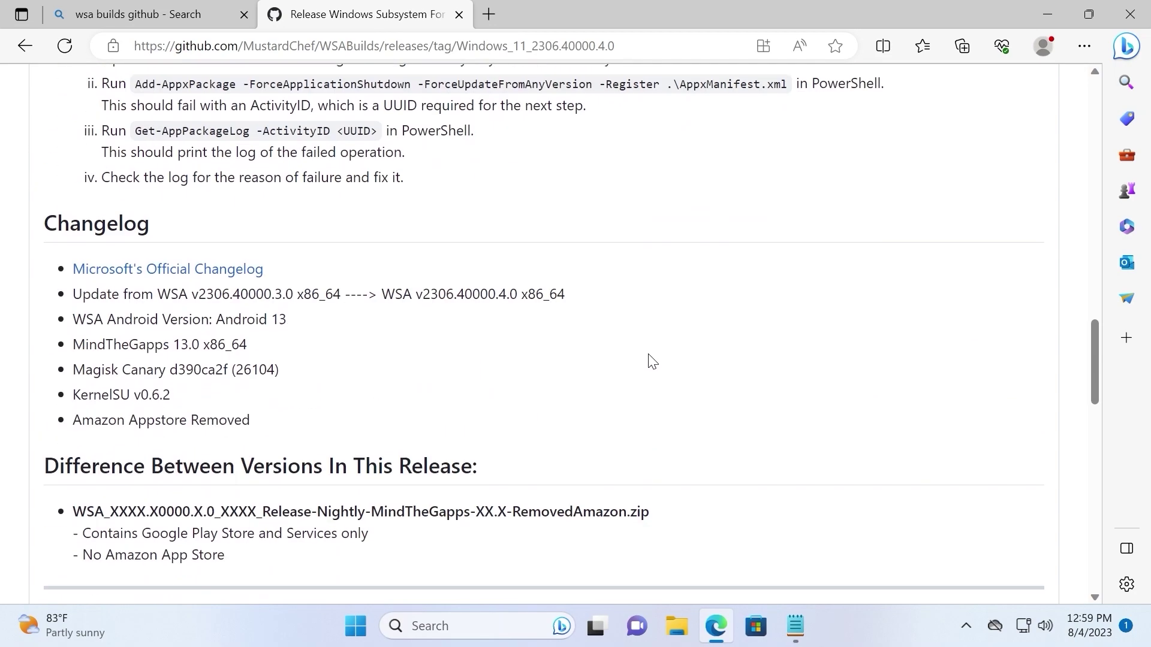
pyautogui.scroll(-12, 664, 369)
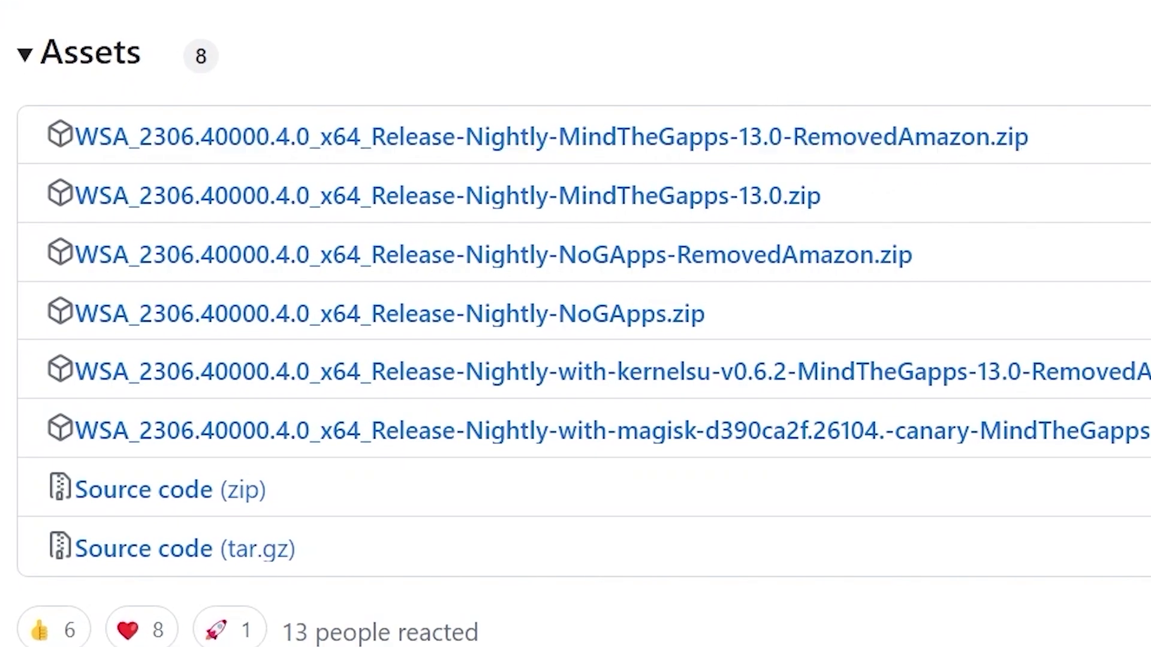
pyautogui.click(675, 143)
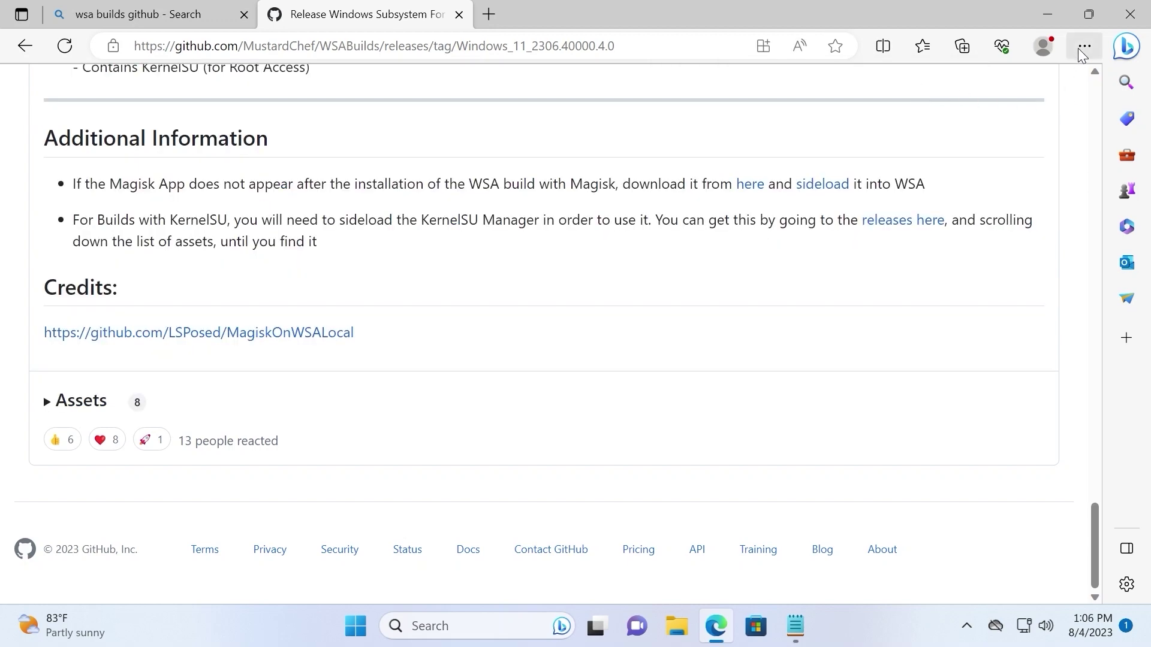
# - Show the downloaded WSA archive in its folder from the browser's download list and close the browser
pyautogui.click(1083, 54)
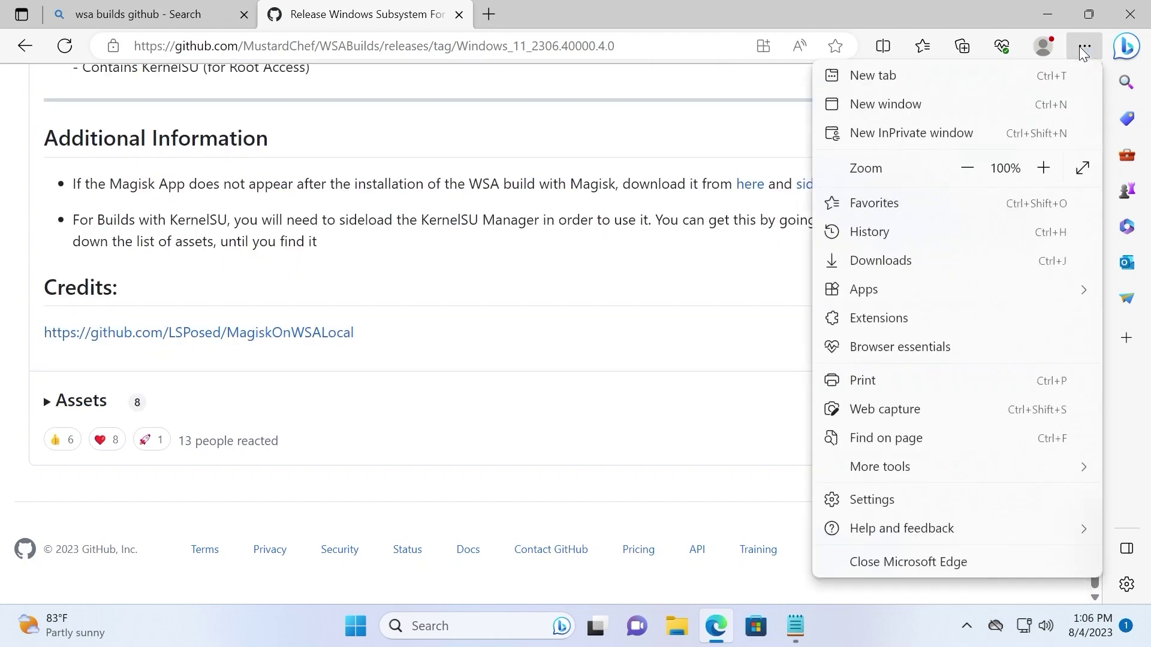
pyautogui.click(907, 260)
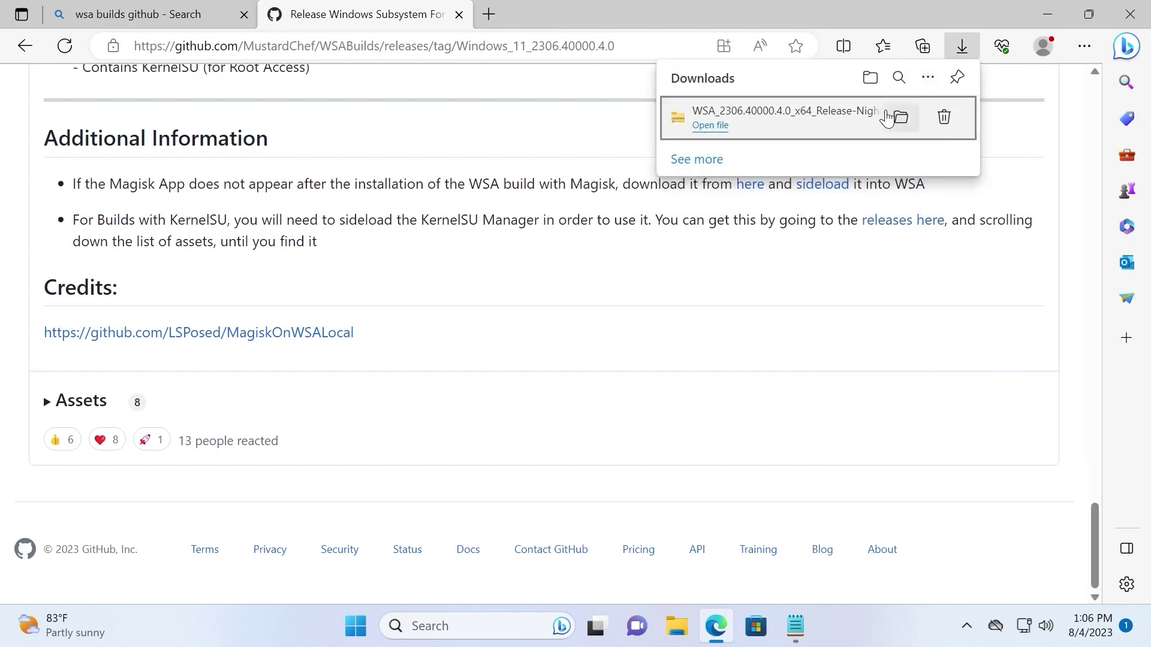
pyautogui.click(899, 120)
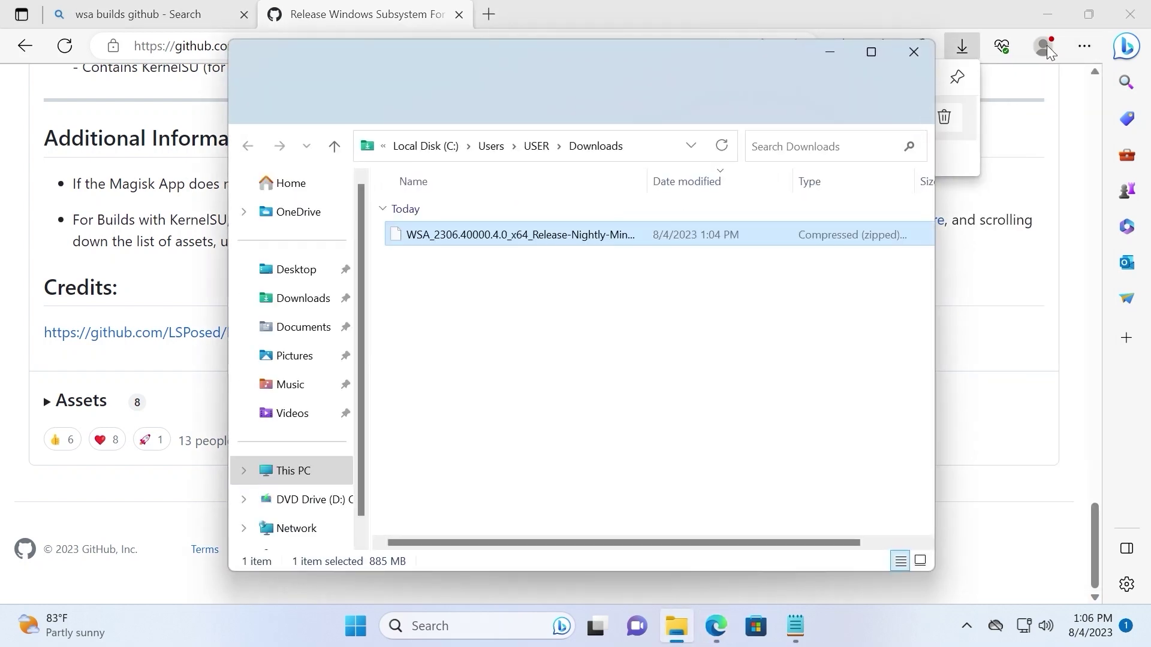
pyautogui.click(1141, 14)
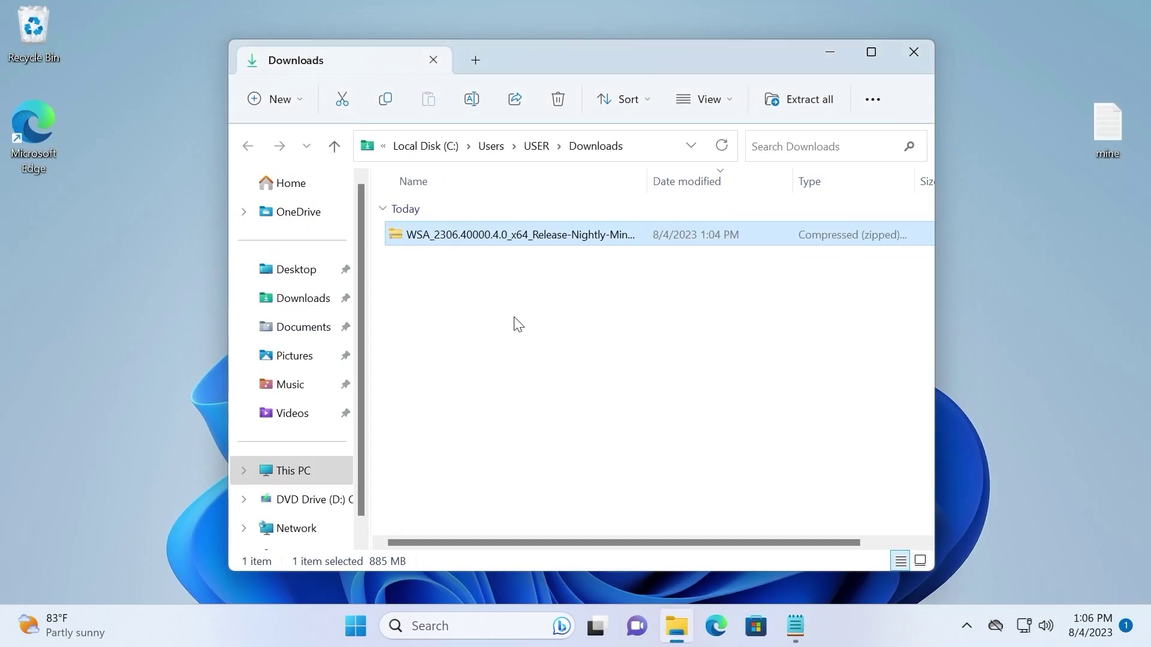
pyautogui.click(515, 323)
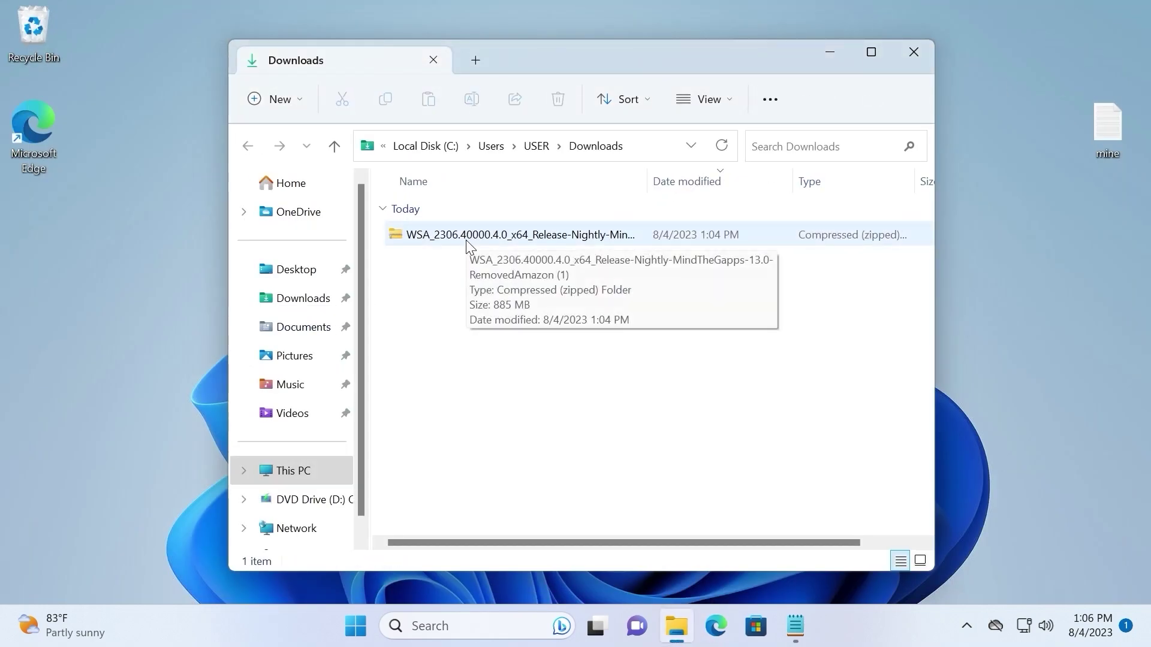
# - Extract the whole WSA zip archive to the suggested destination folder in Downloads
pyautogui.rightClick(414, 235)
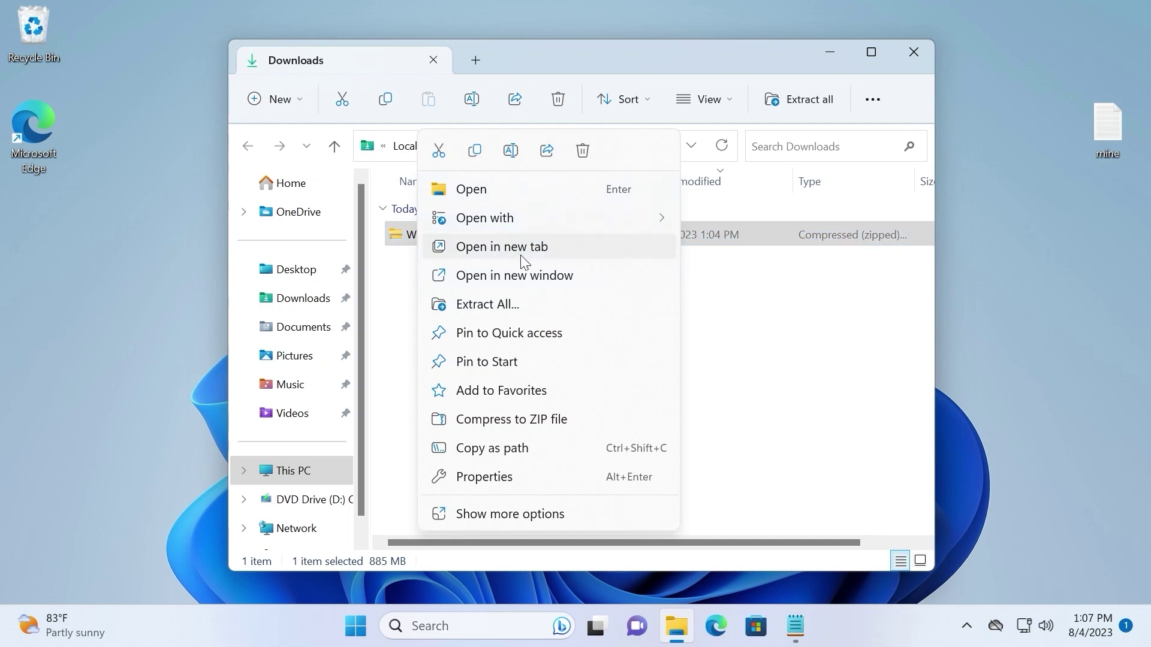
pyautogui.click(513, 306)
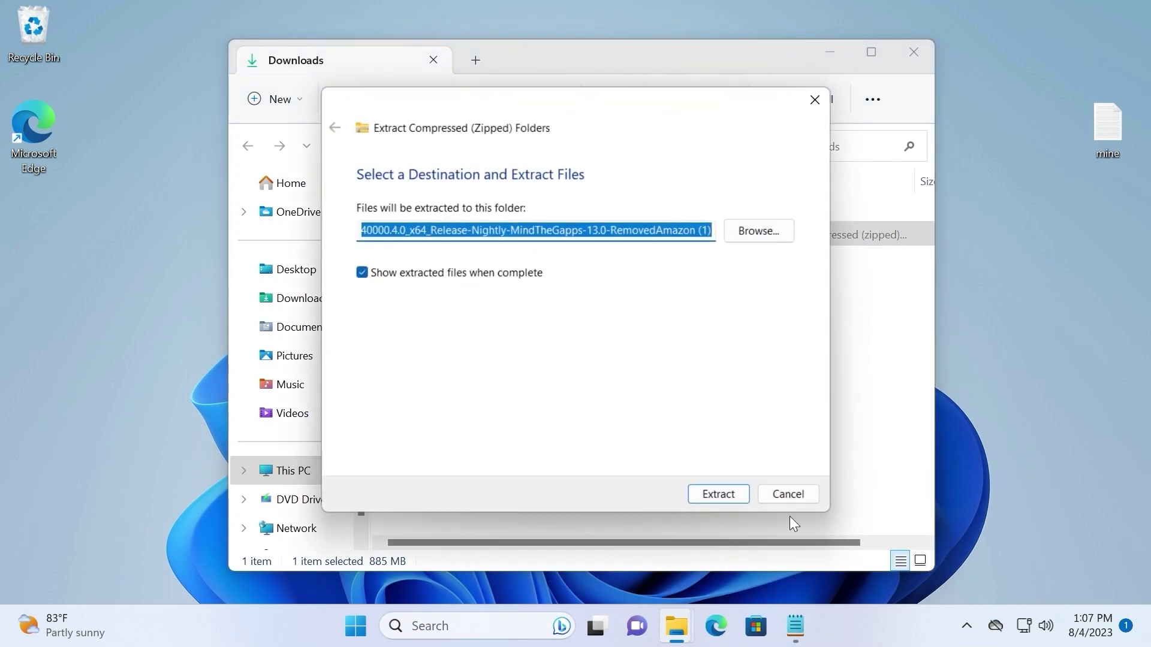
pyautogui.click(725, 494)
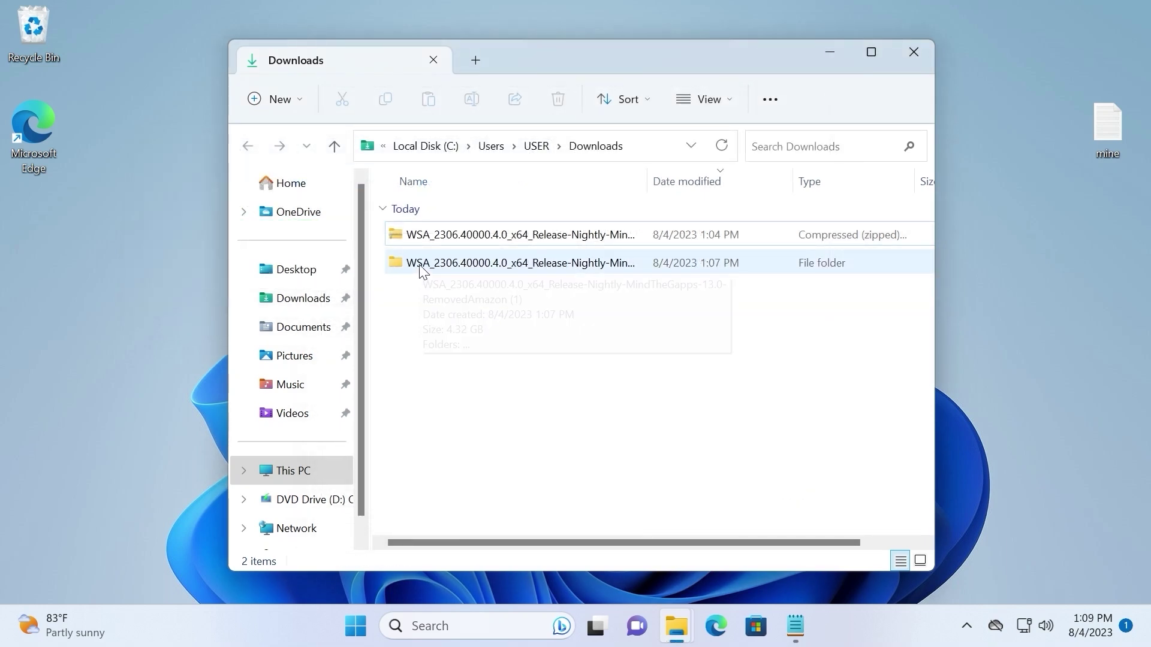
# - Rename the extracted WSA release folder in Downloads as "WSA"
pyautogui.rightClick(420, 268)
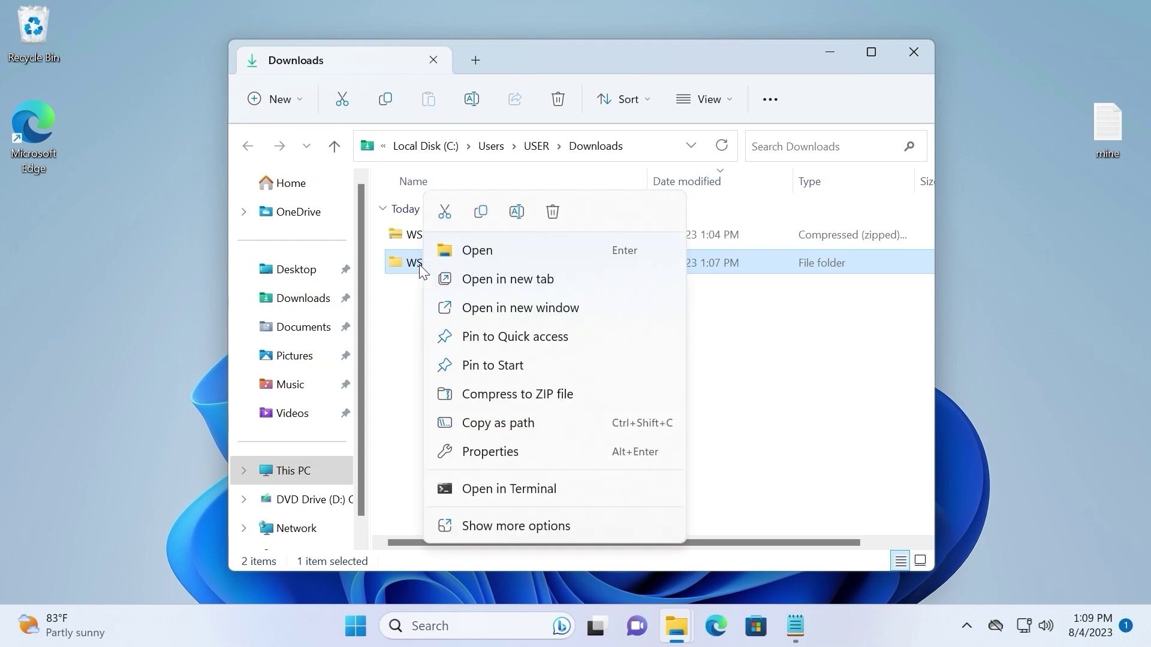
pyautogui.click(518, 210)
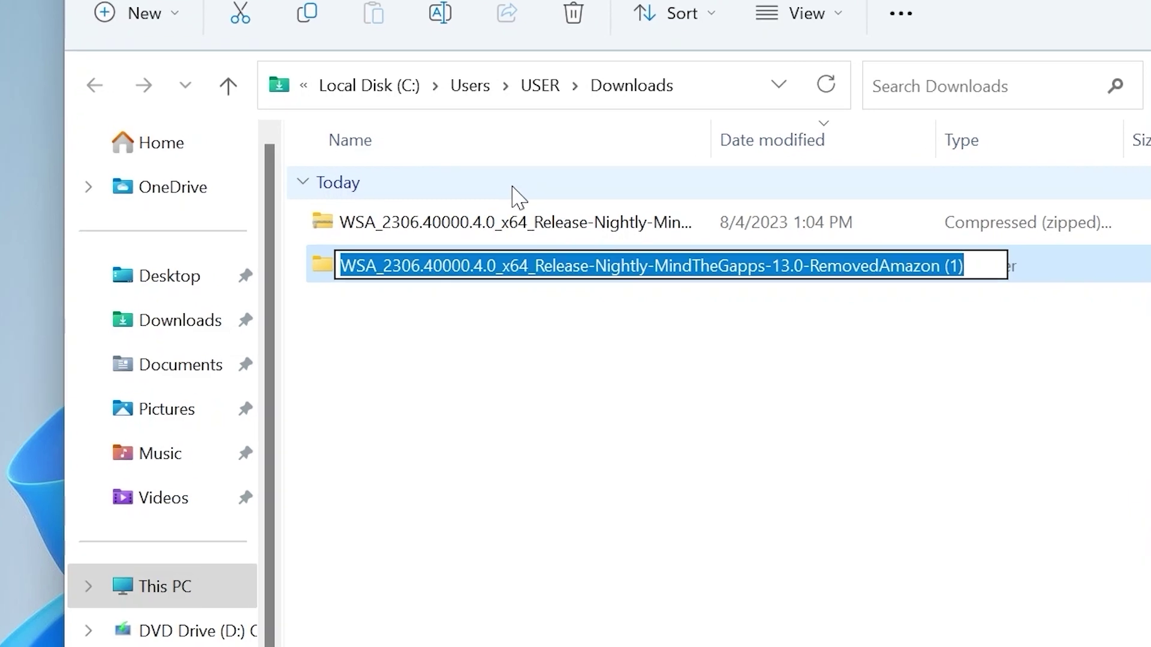
pyautogui.write('WSA')
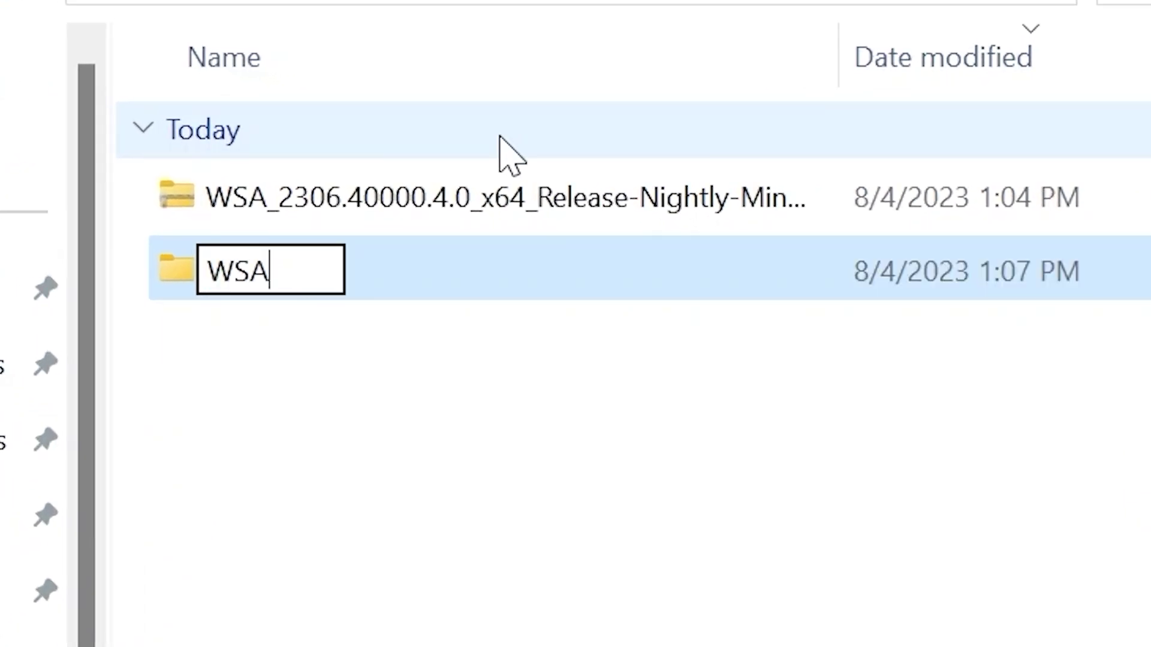
pyautogui.moveTo(329, 262); pyautogui.dragTo(108, 237)
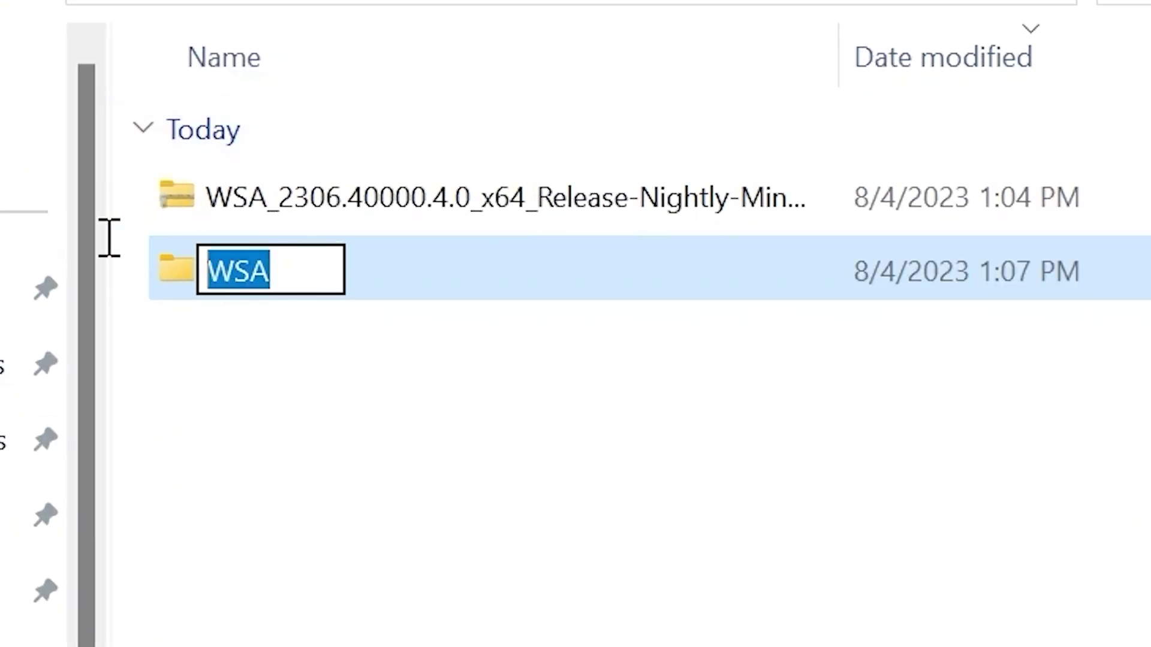
pyautogui.click(308, 398)
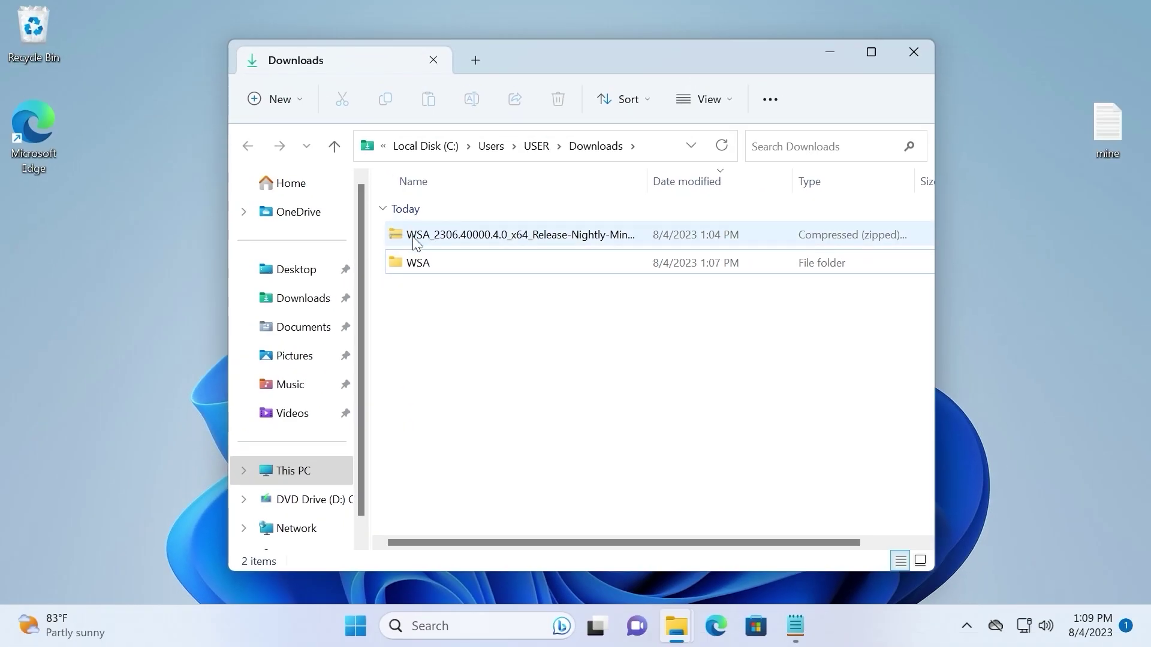
# - Delete the original WSA zip archive from Downloads, keeping the extracted folder
pyautogui.rightClick(416, 242)
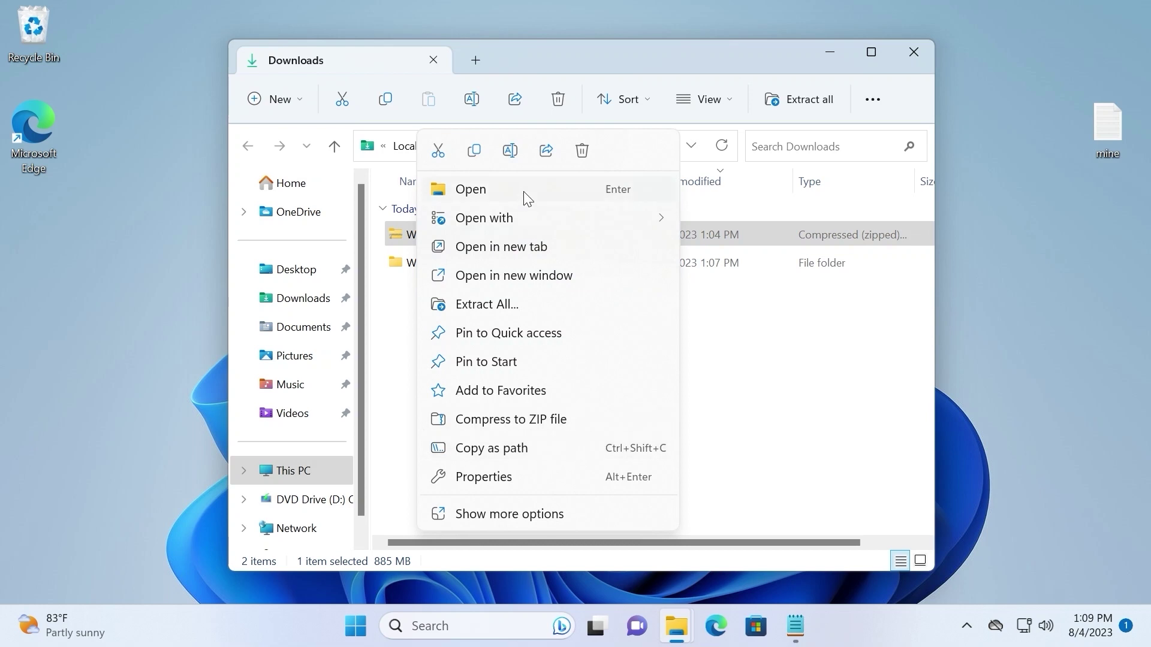
pyautogui.click(582, 151)
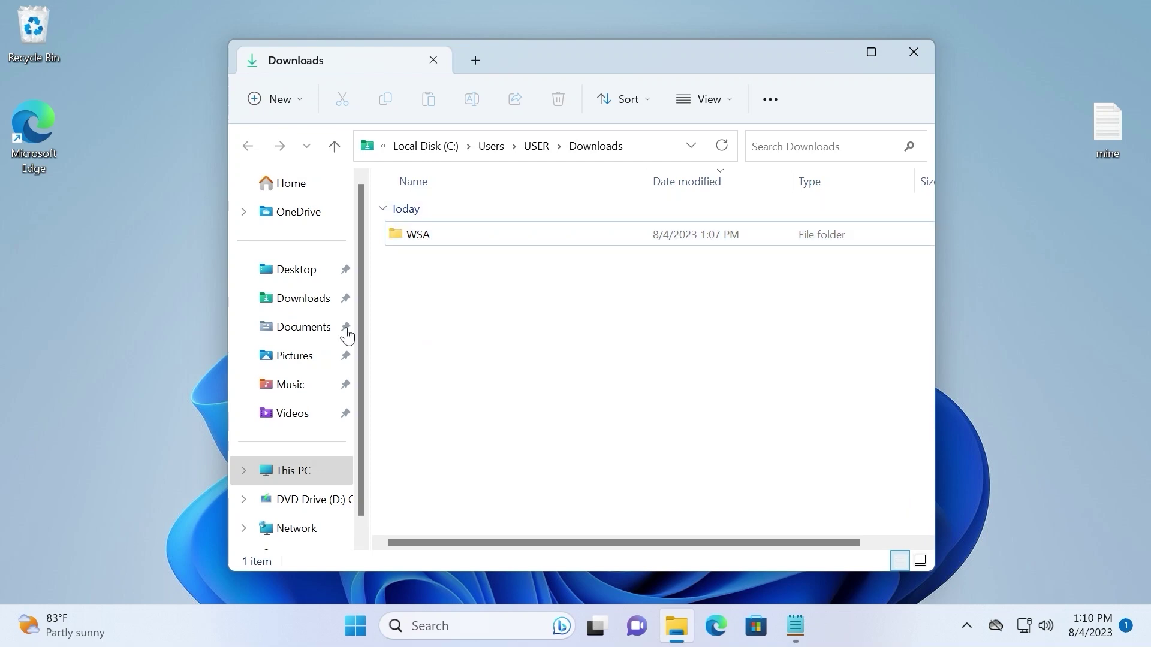
# - Move the WSA folder from Downloads to Documents and open the WSA release folder inside it
pyautogui.moveTo(412, 241); pyautogui.dragTo(313, 336)
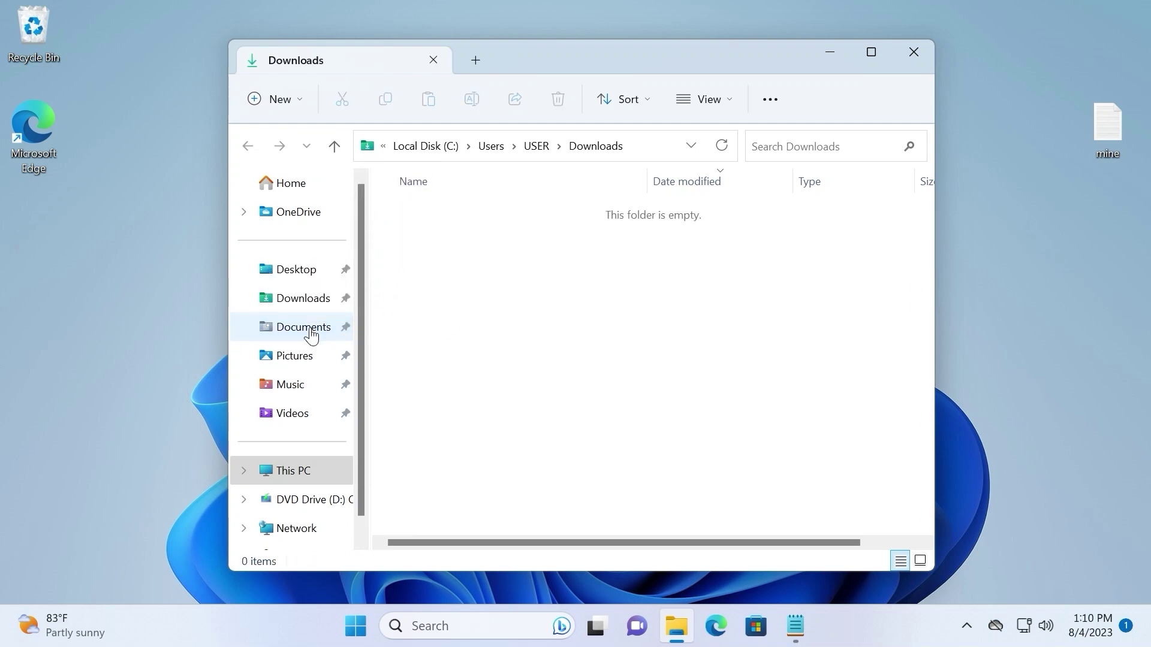
pyautogui.click(304, 331)
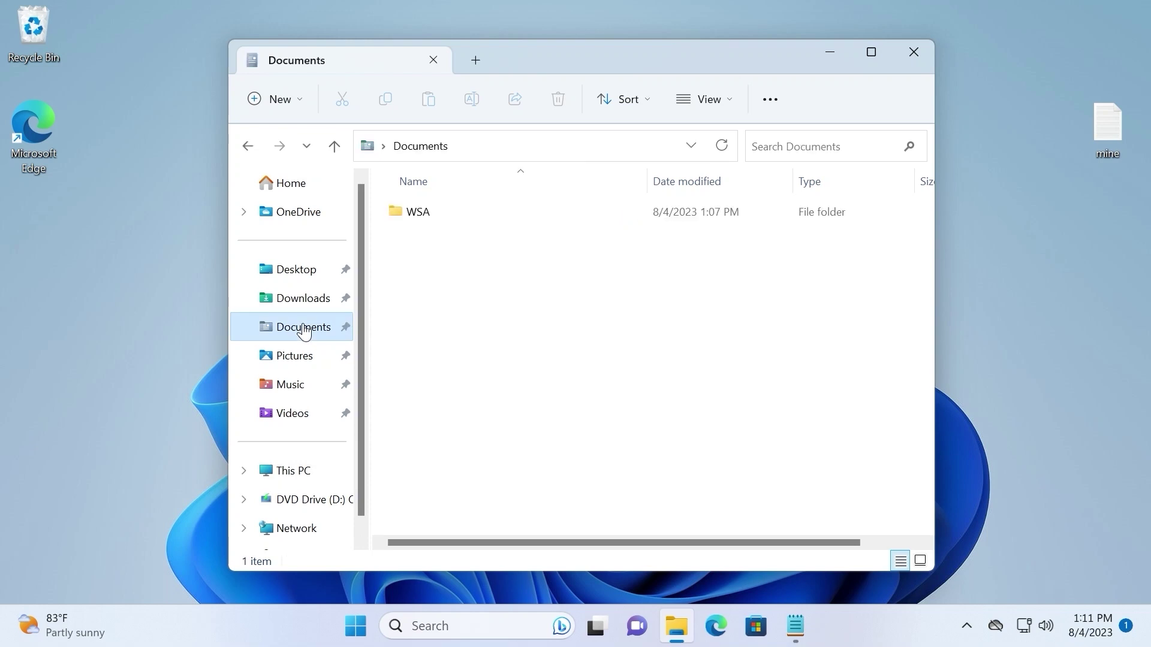
pyautogui.doubleClick(416, 213)
pyautogui.doubleClick(416, 213)
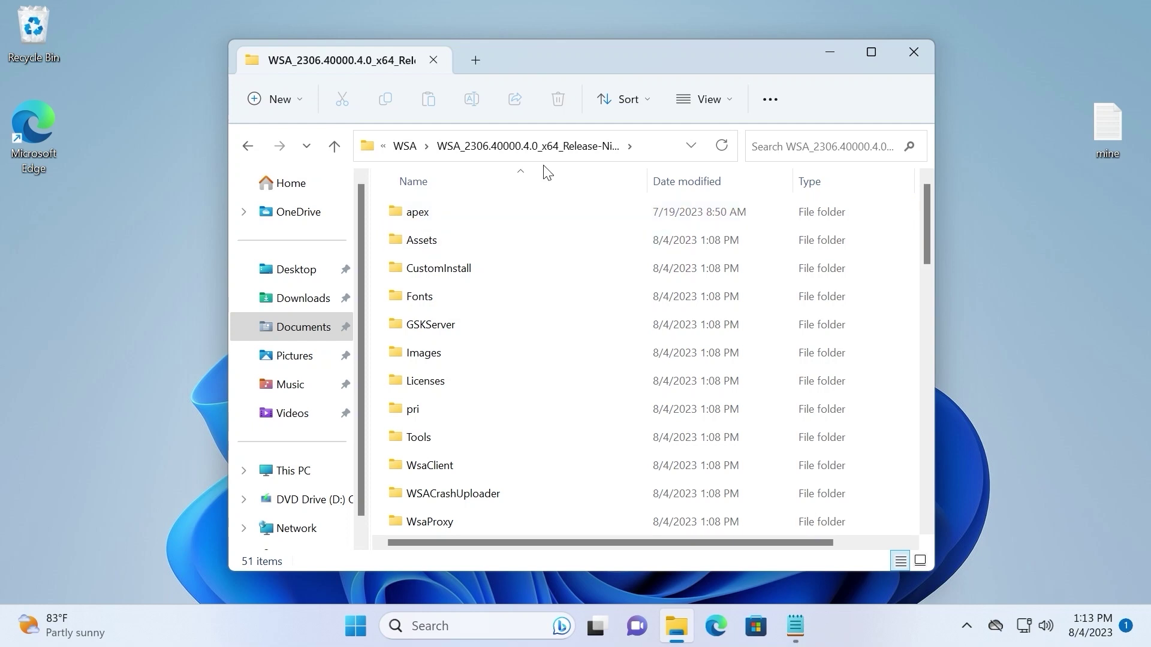
# - Find the Run batch file in the release folder and turn on the display of file name extensions
pyautogui.scroll(-13, 595, 240)
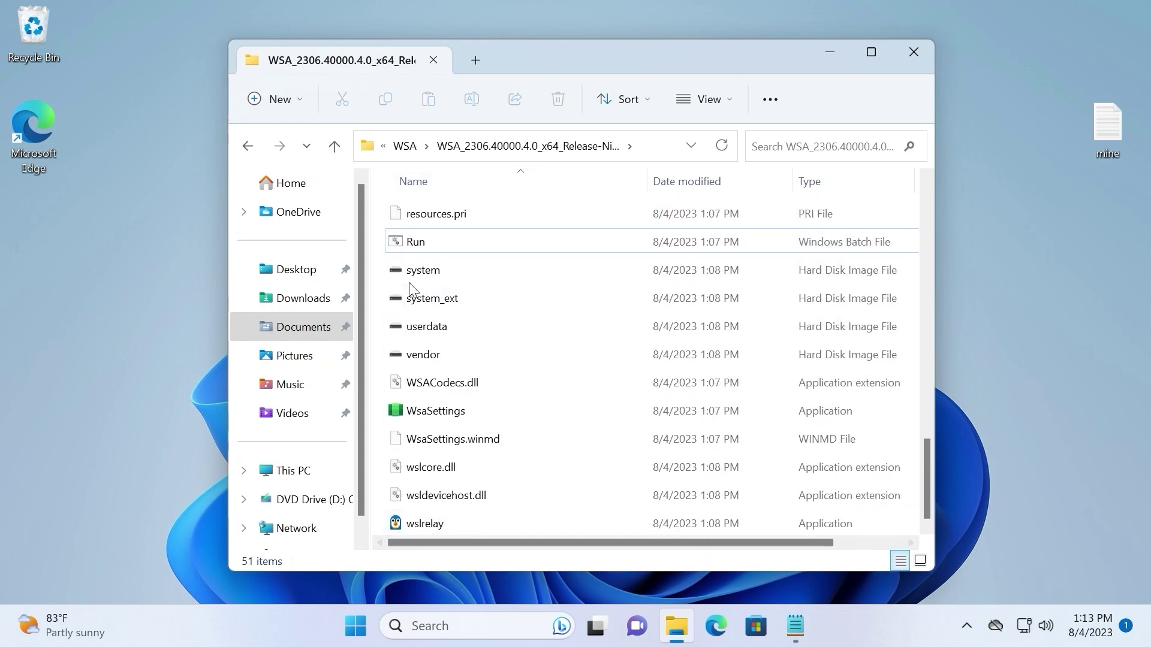
pyautogui.click(418, 245)
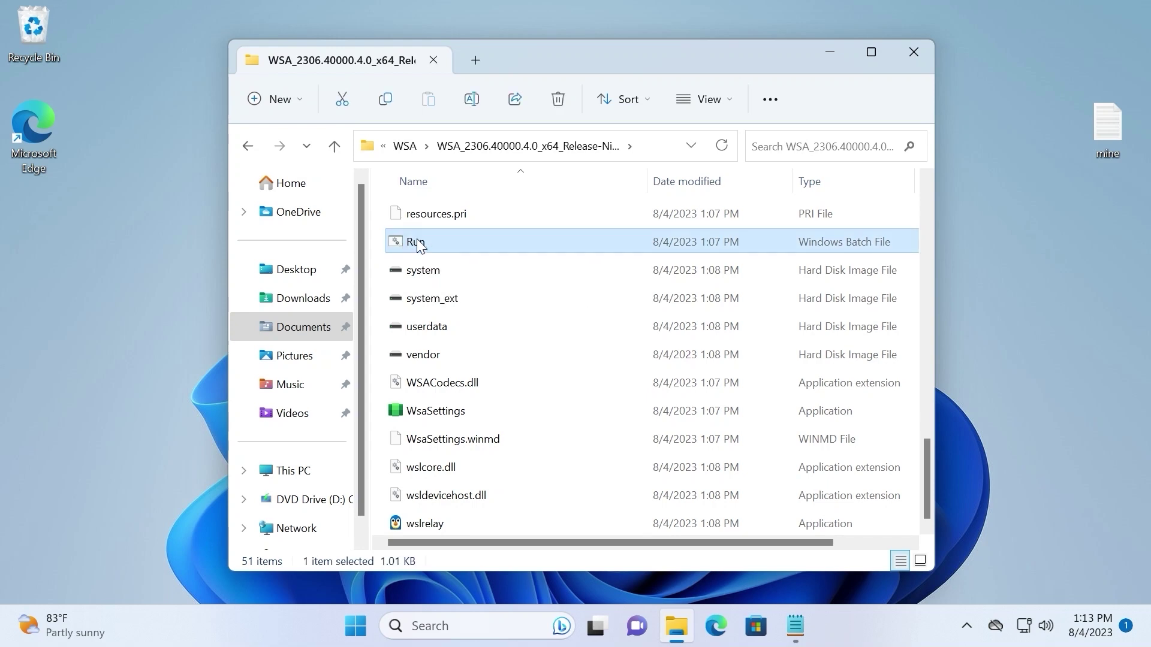
pyautogui.click(731, 99)
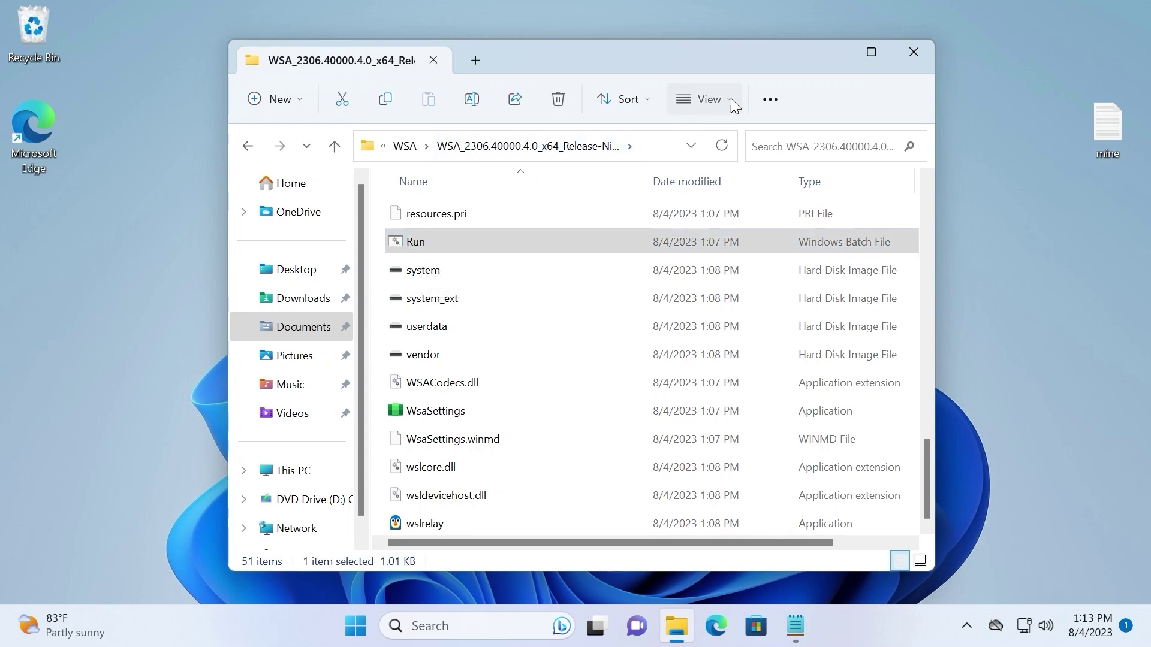
pyautogui.moveTo(731, 397)
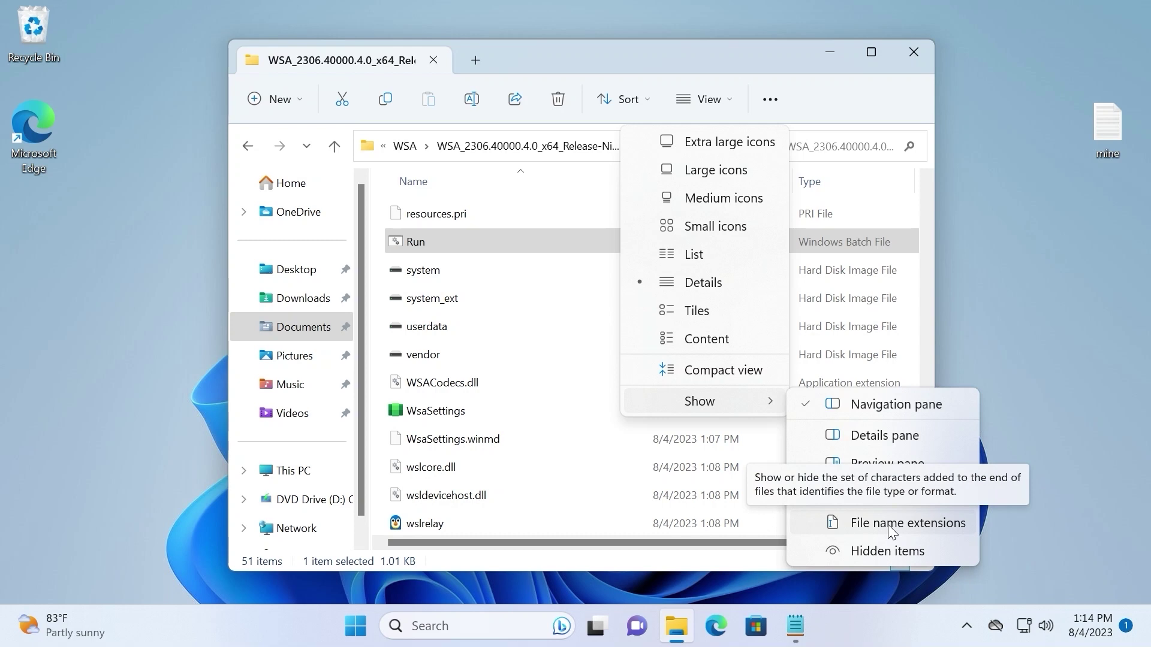
pyautogui.click(892, 530)
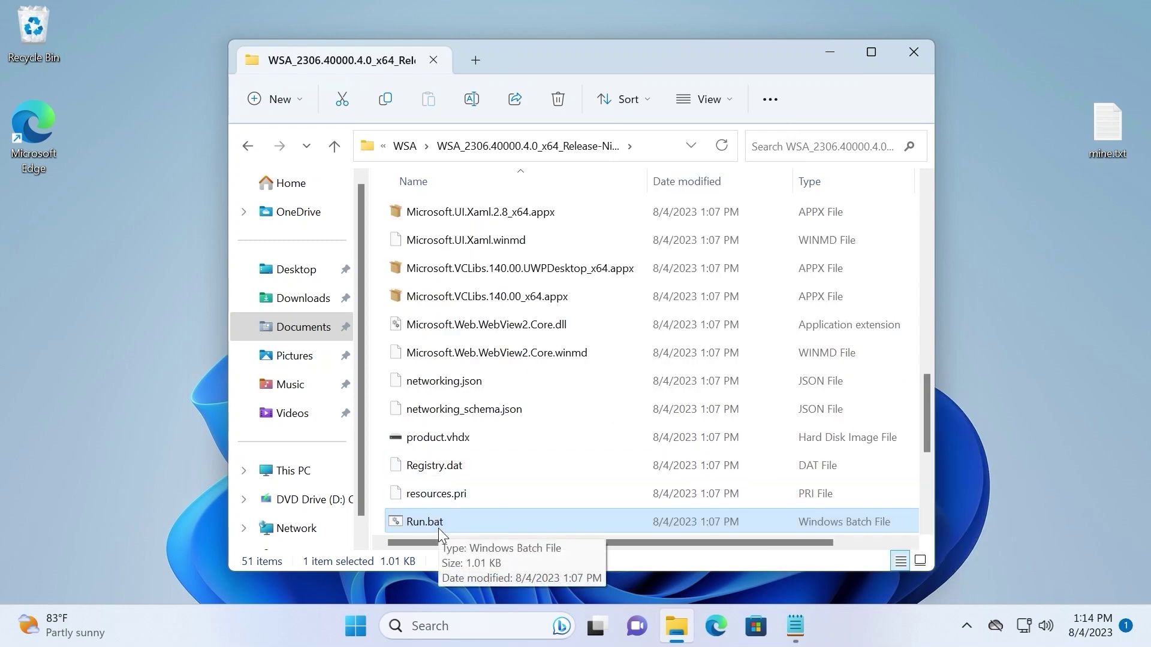
# - Launch Run.bat, allowing it past the SmartScreen warning and granting Windows PowerShell administrator permission
pyautogui.scroll(-1, 437, 528)
pyautogui.click(430, 447)
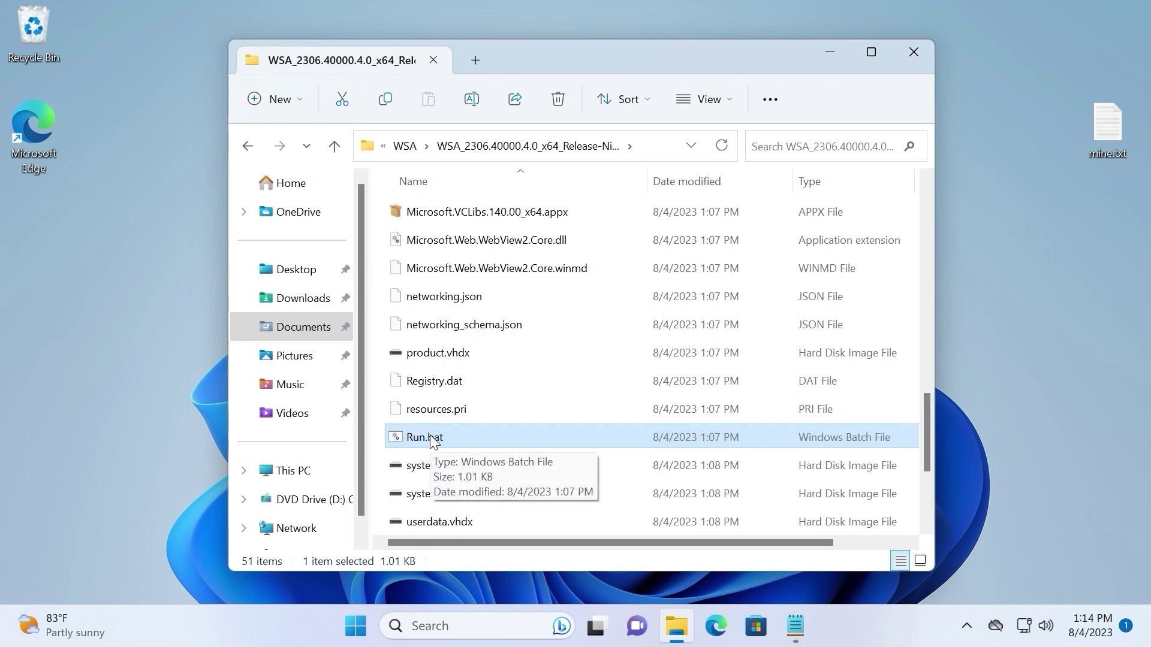
pyautogui.doubleClick(432, 439)
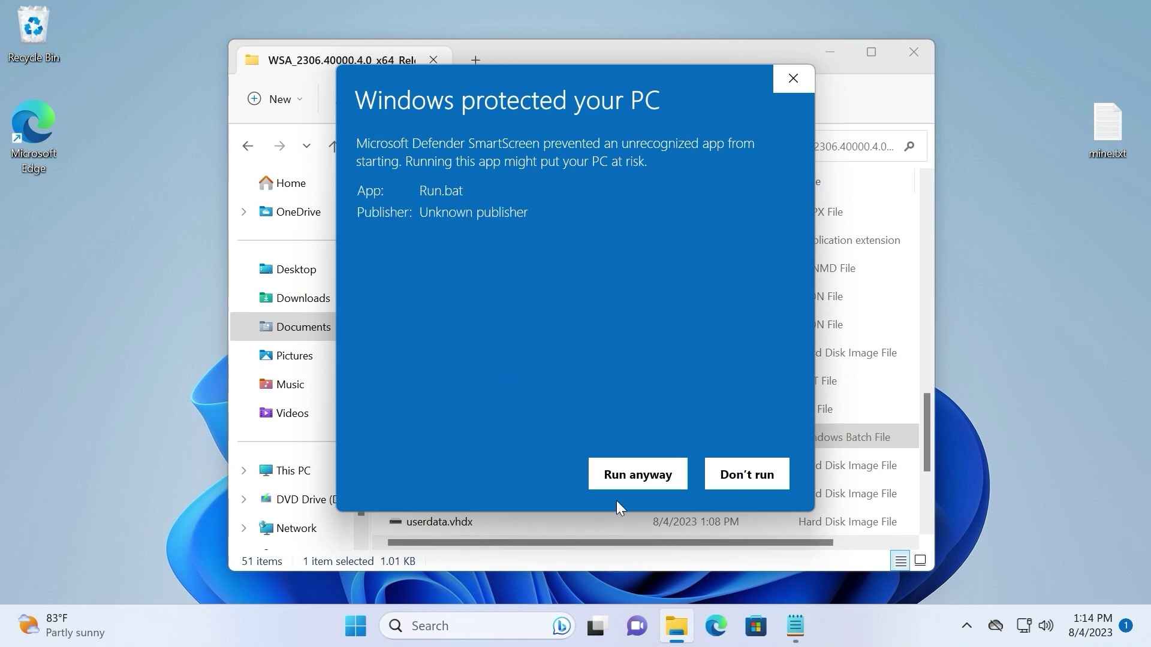
pyautogui.click(621, 470)
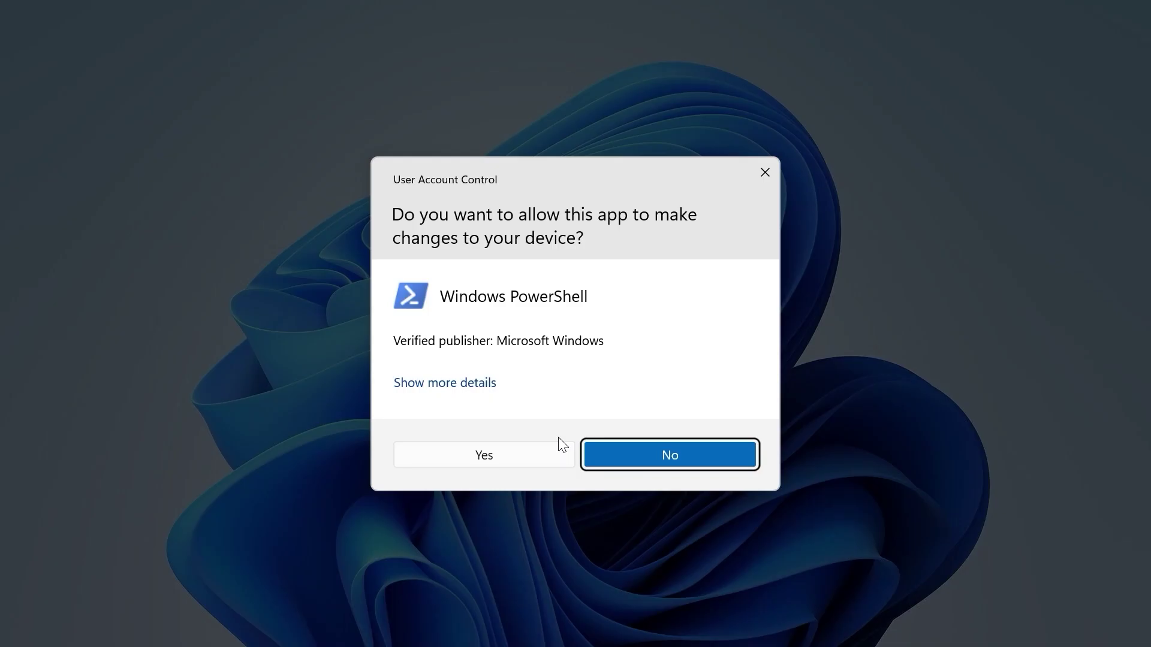
pyautogui.click(501, 459)
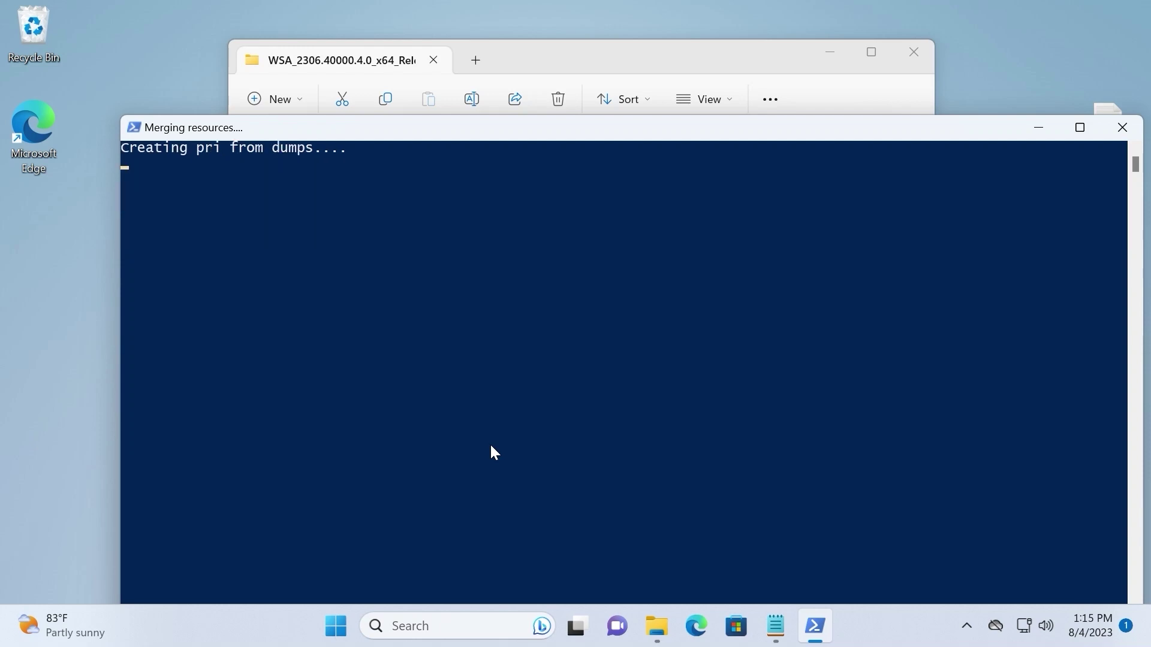
# - Continue past the optional diagnostic data prompts for Windows Subsystem for Android without sharing diagnostic data
pyautogui.click(569, 401)
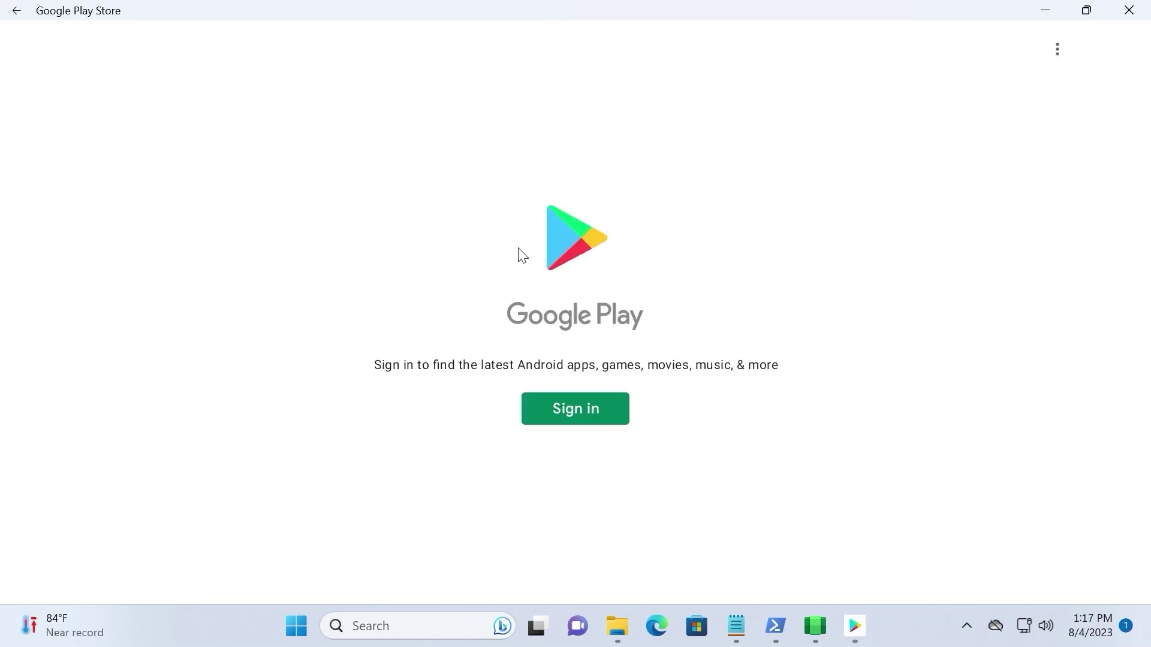
pyautogui.click(820, 629)
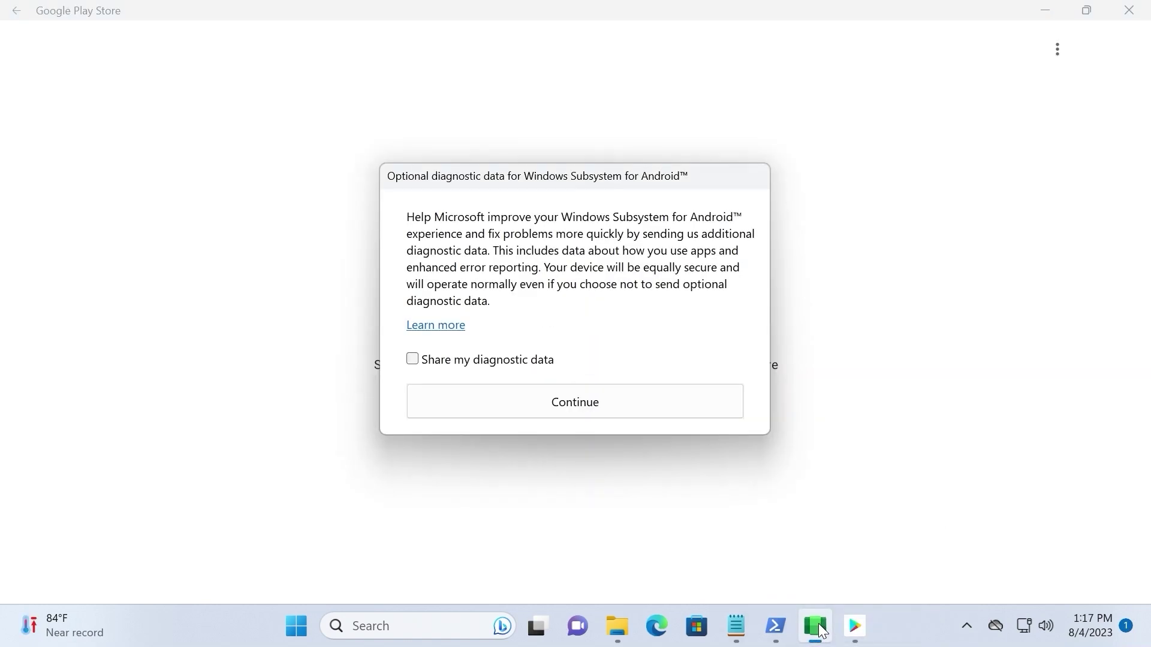
pyautogui.click(606, 405)
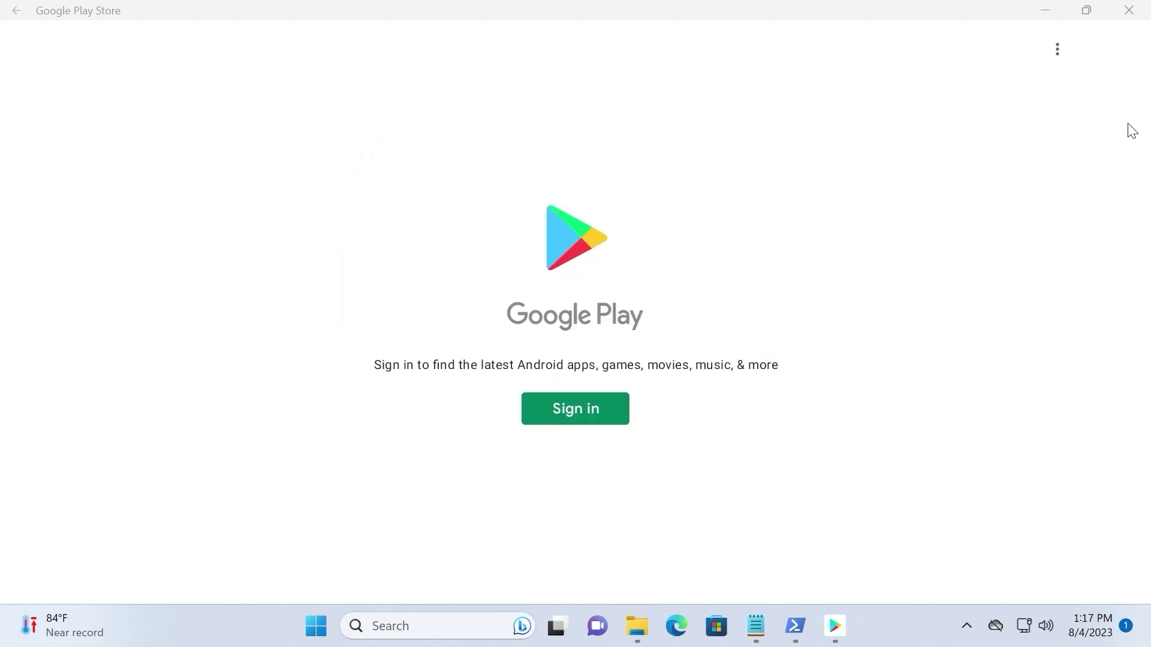
# - Close the Play Store, the finished installer console and the release folder window
pyautogui.click(1129, 11)
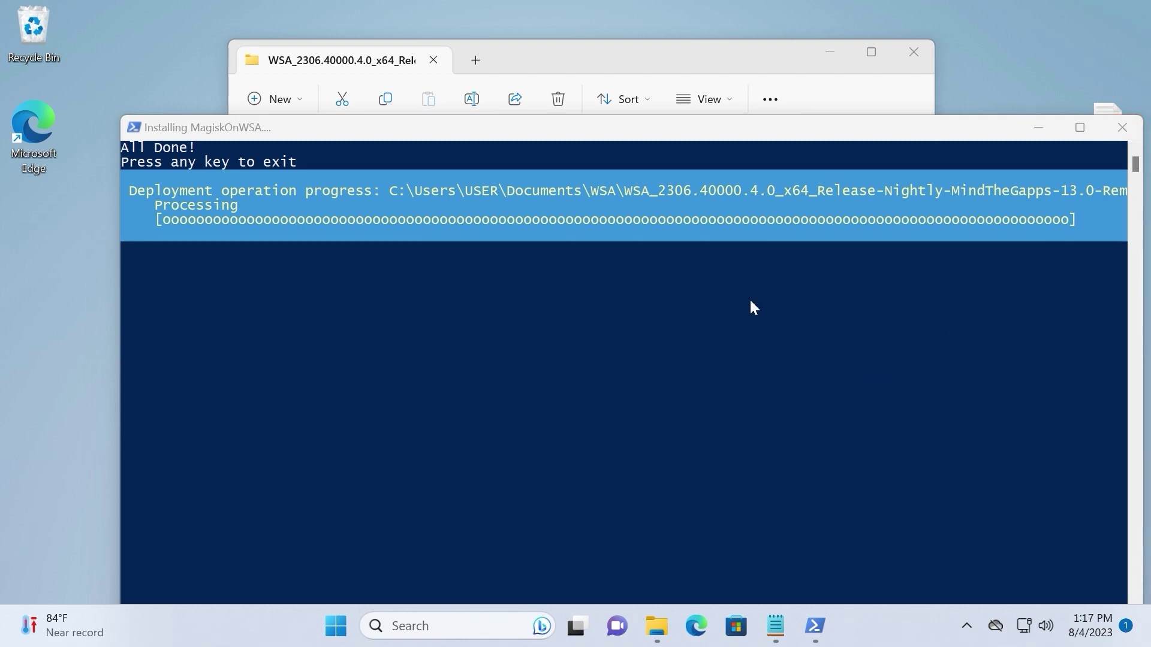
pyautogui.press('Return')
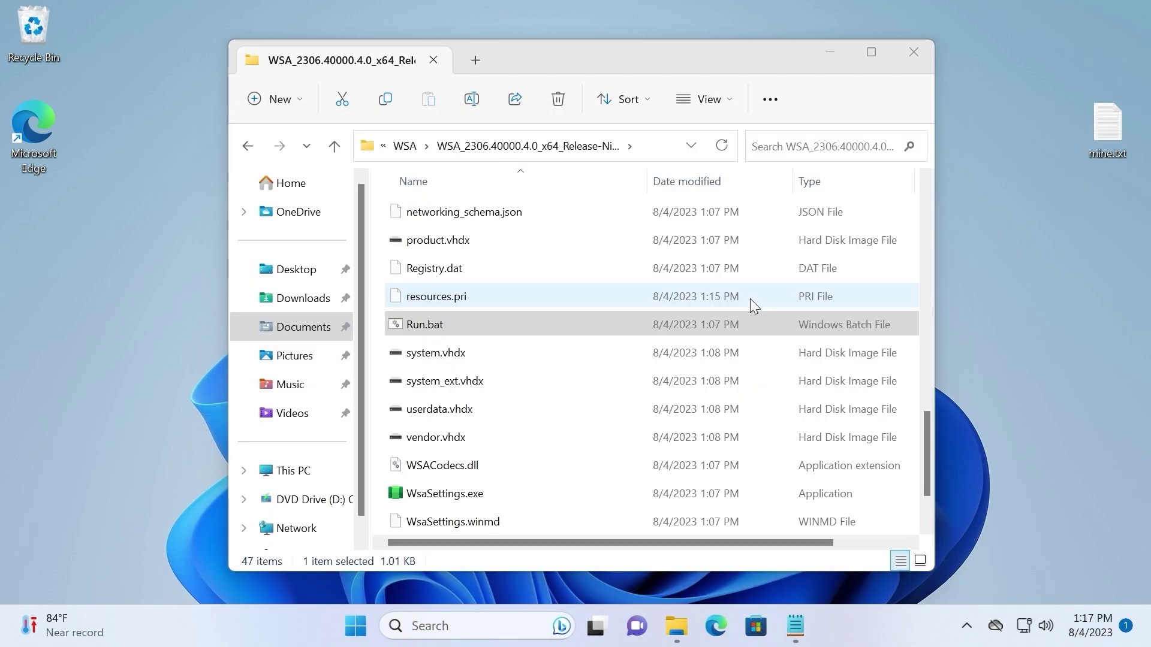
pyautogui.hotkey('alt', 'F4')
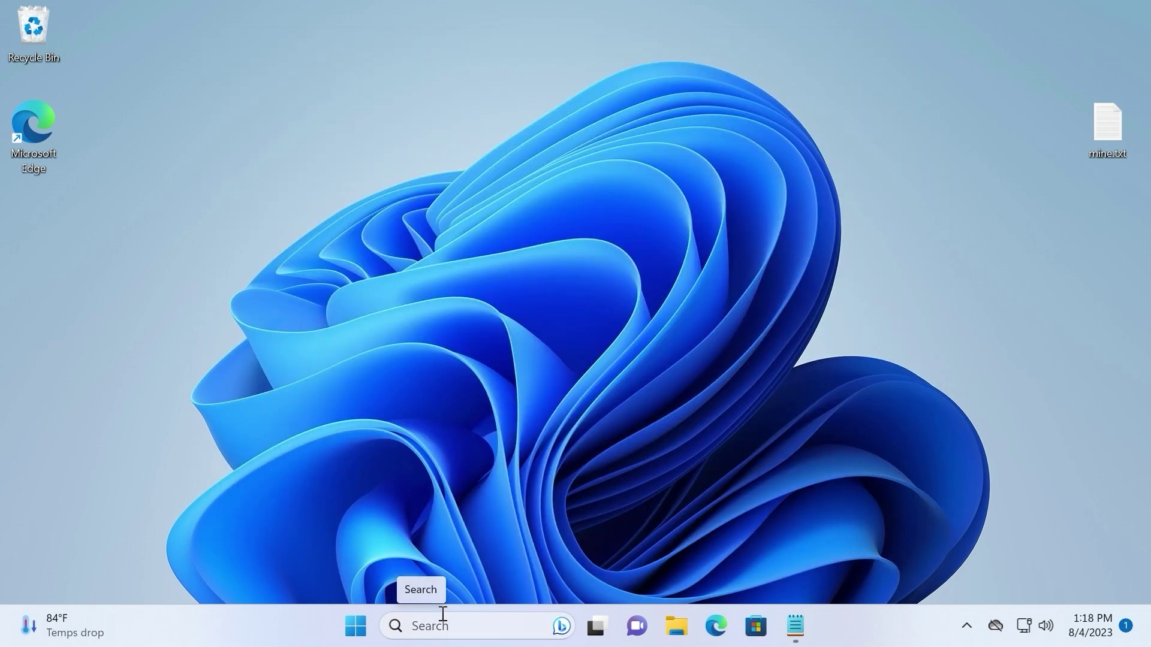
# - Search Windows for "play store", open the Play Store app and start signing in
pyautogui.click(444, 617)
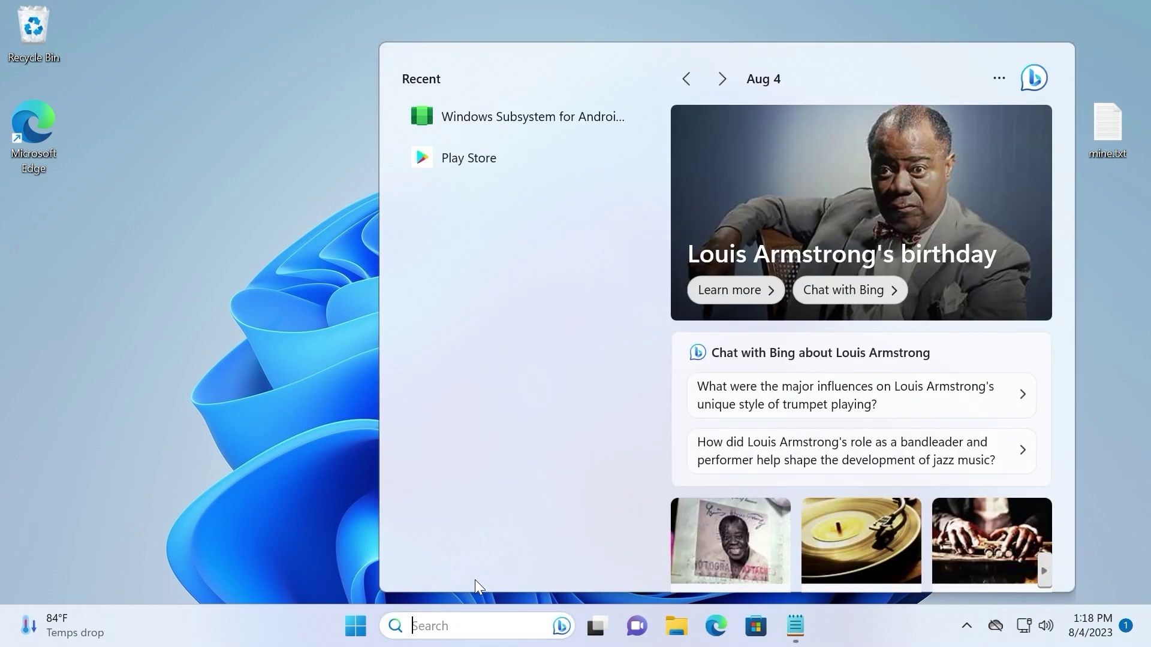
pyautogui.write('play store')
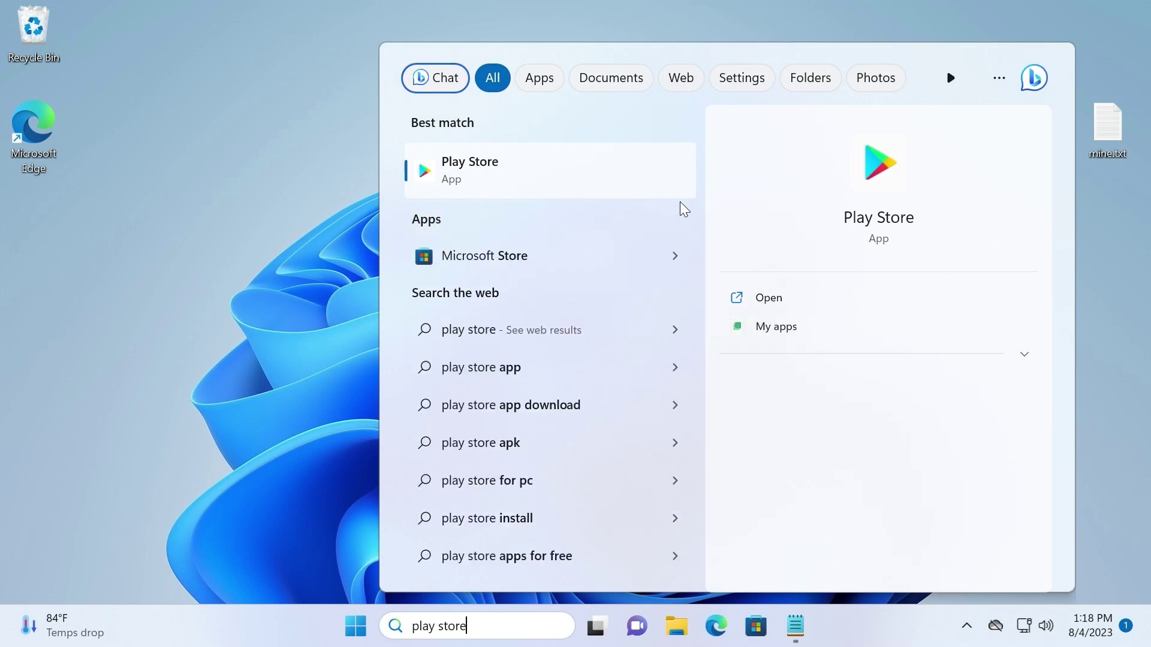
pyautogui.click(531, 175)
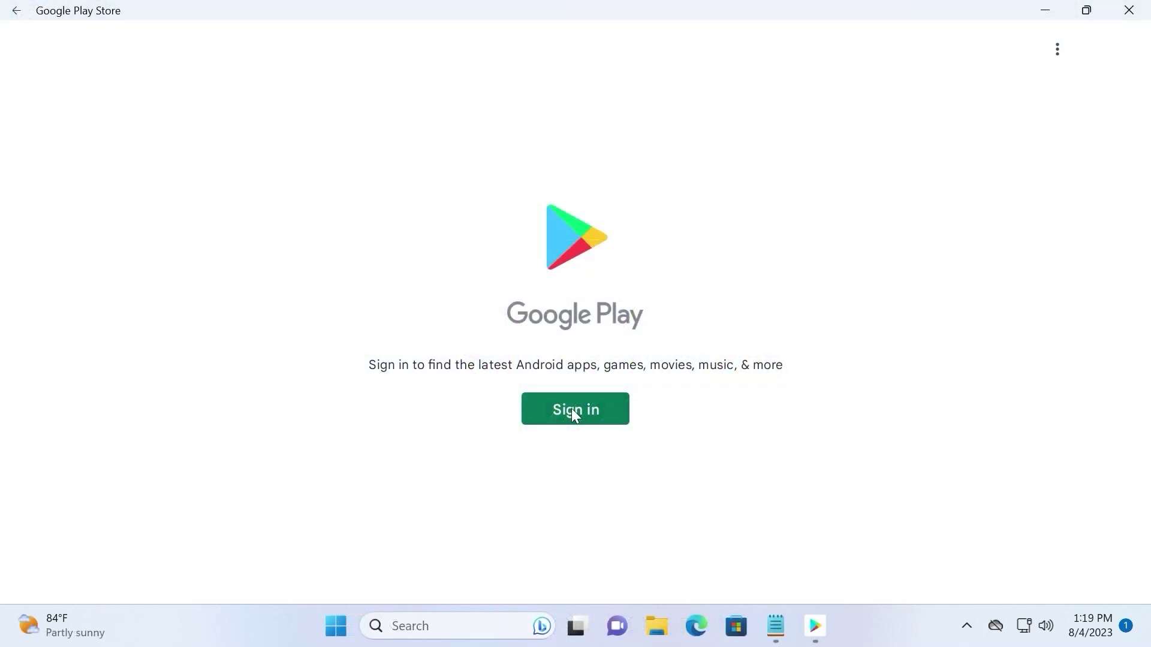
pyautogui.click(572, 409)
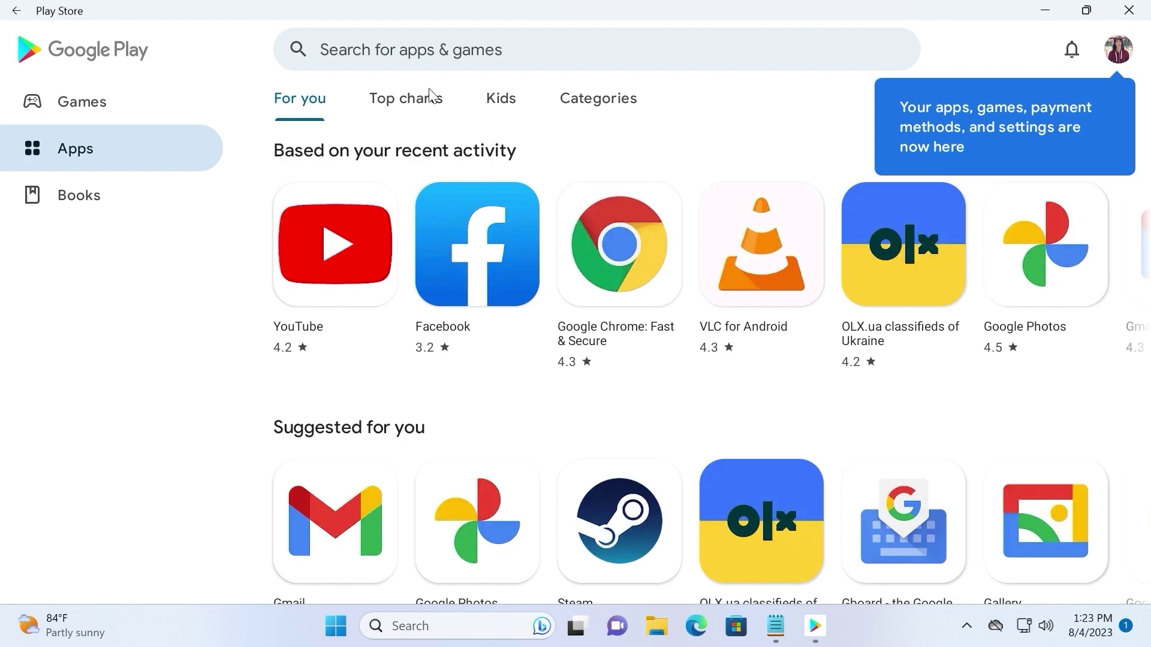
# - Search the Play Store for "apple knight" and install Apple Knight Action Platformer
pyautogui.click(434, 52)
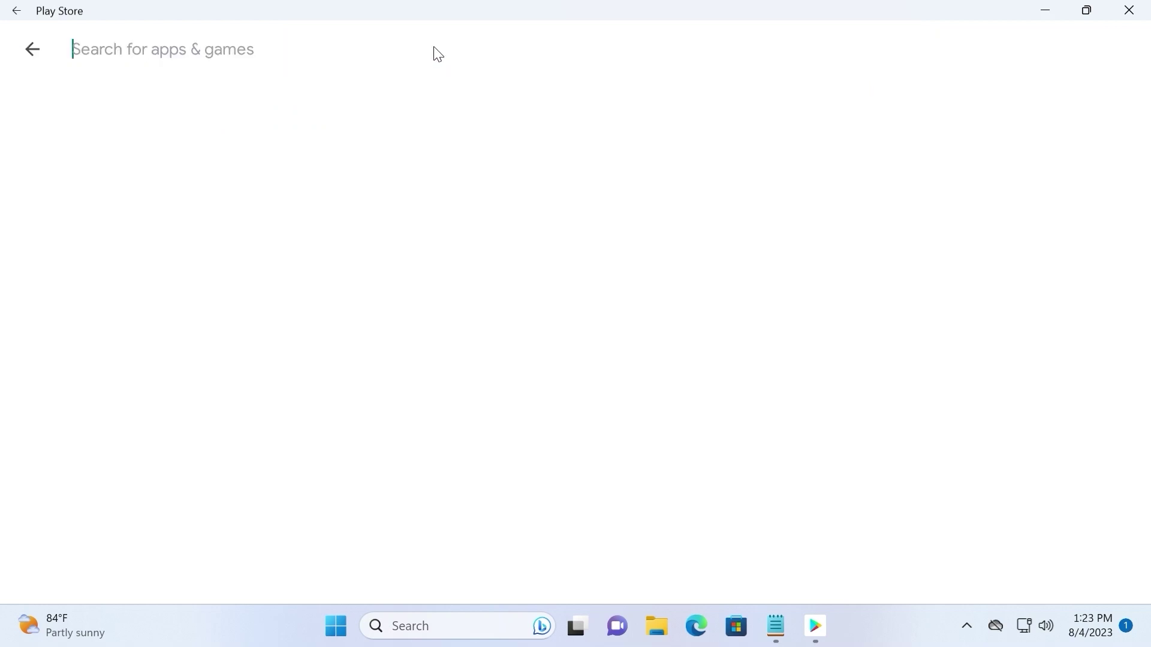
pyautogui.write('appl')
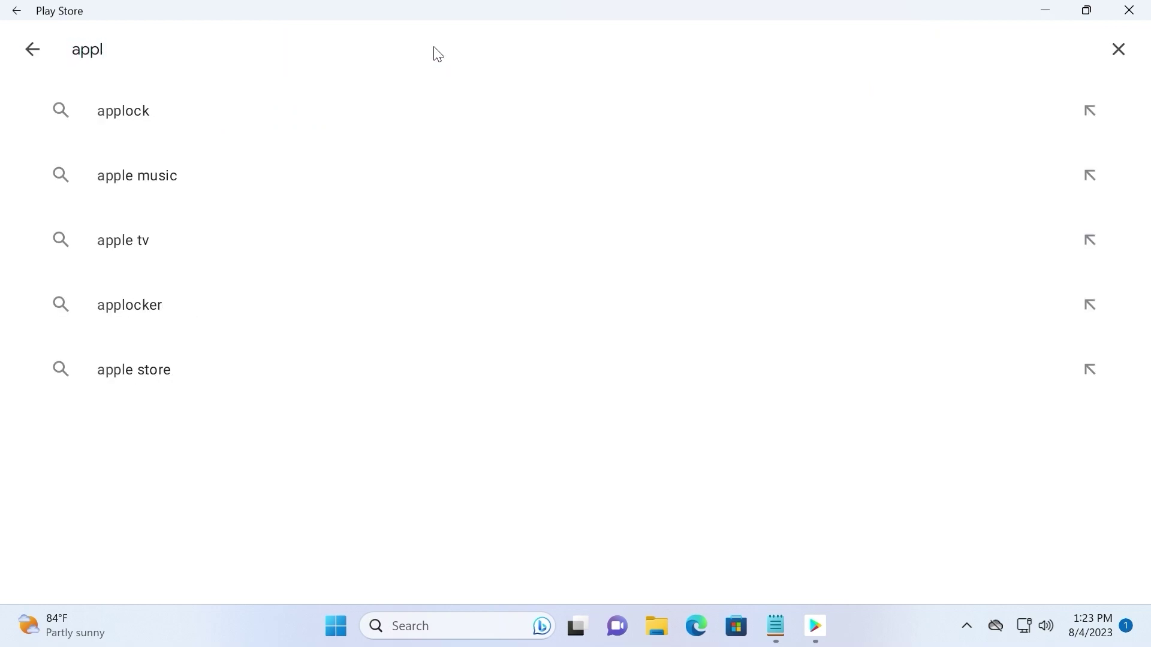
pyautogui.write('e knight')
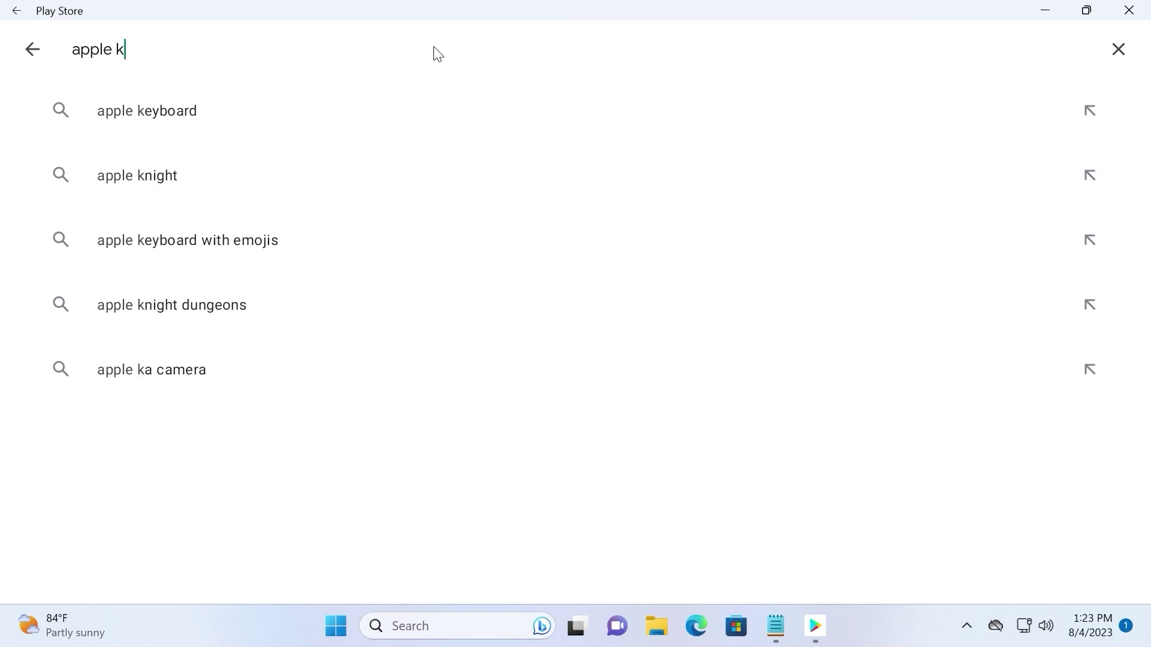
pyautogui.click(133, 179)
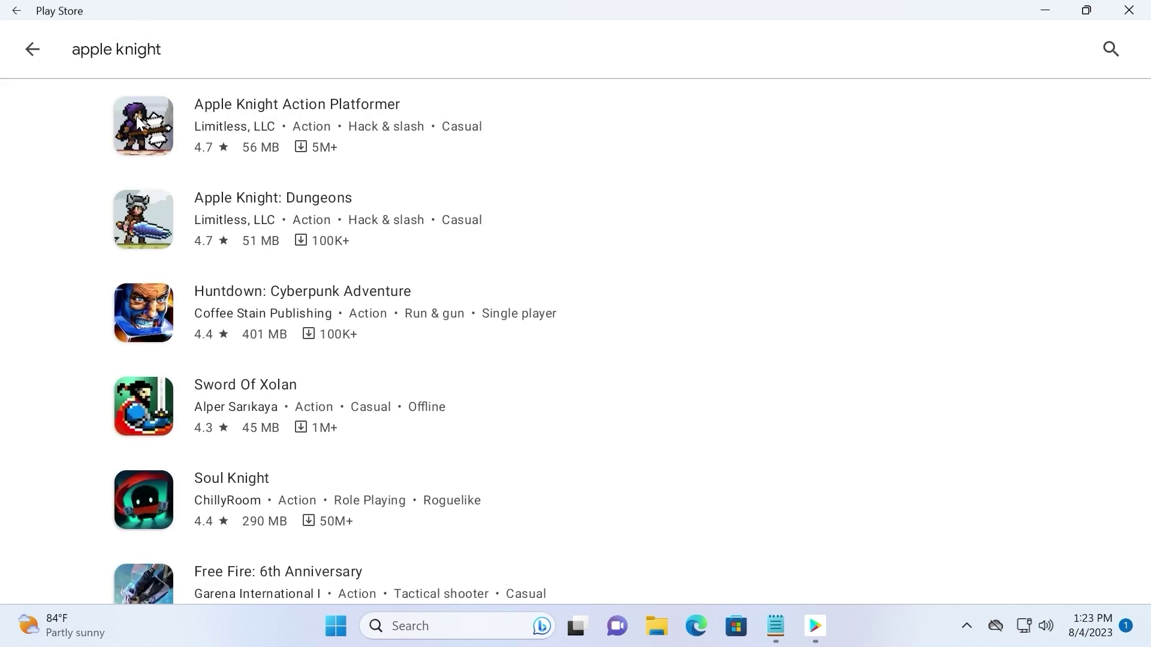
pyautogui.click(136, 116)
pyautogui.click(890, 132)
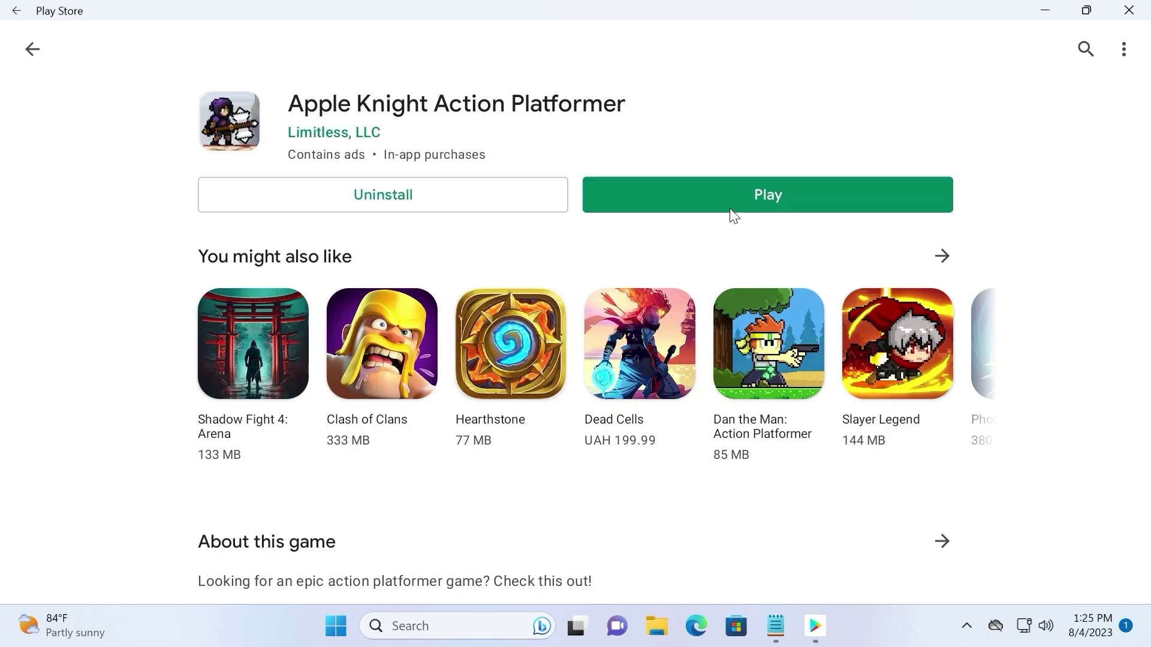
# - Launch the installed Apple Knight game and set an age on its age prompt
pyautogui.click(730, 203)
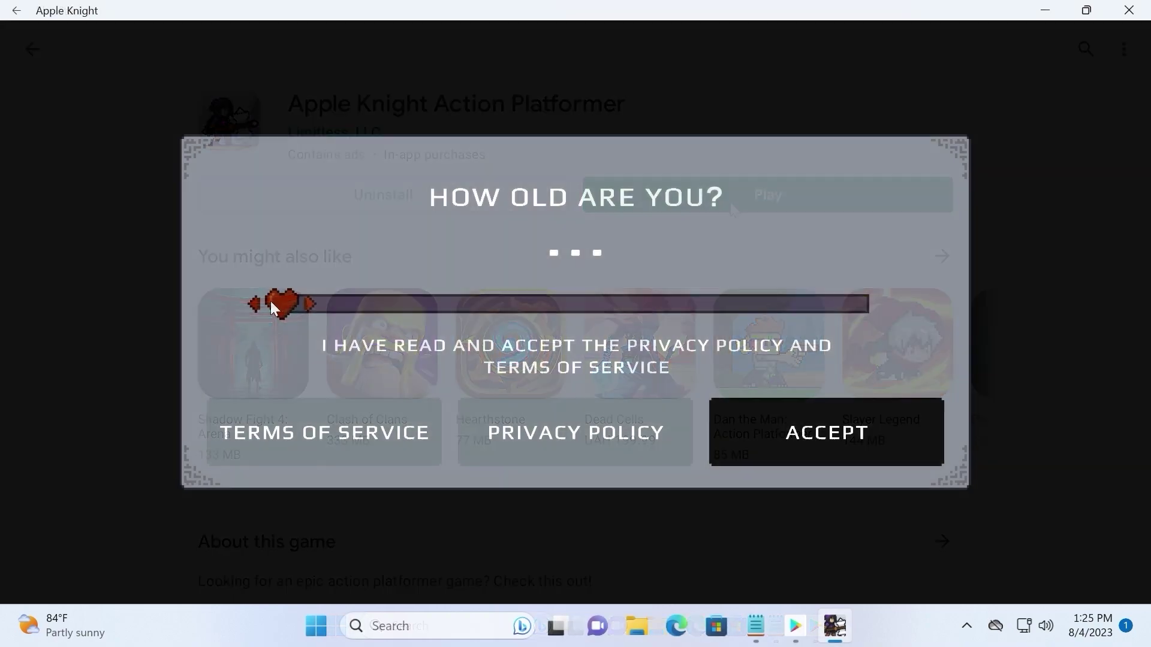
pyautogui.moveTo(270, 301); pyautogui.dragTo(376, 316)
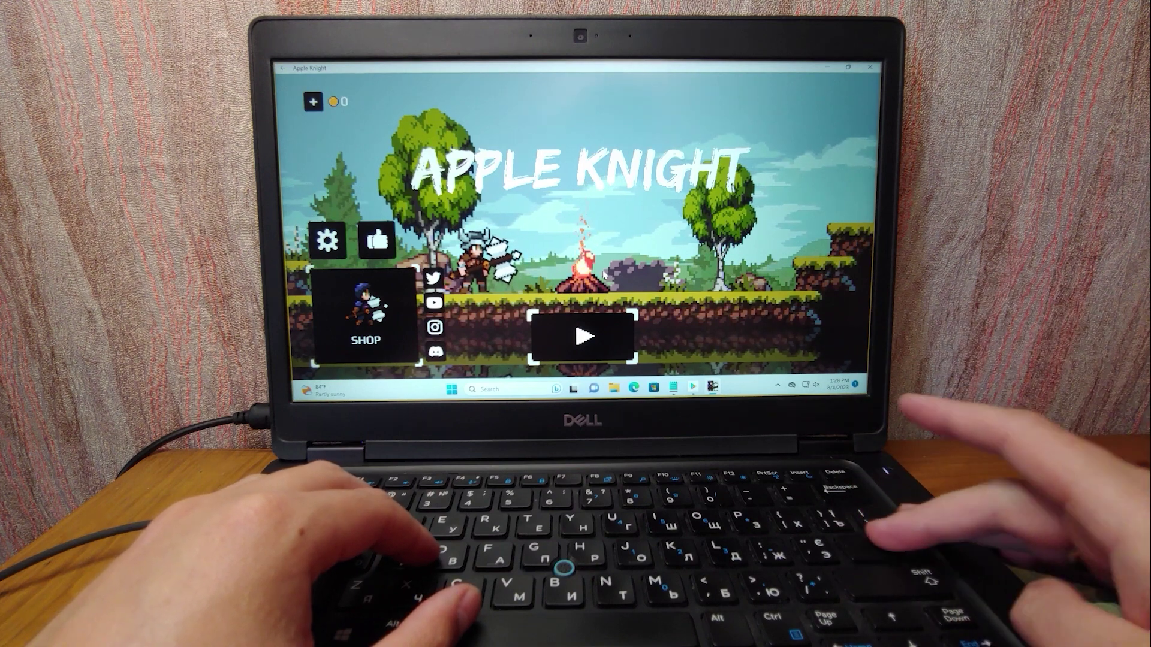
pyautogui.press('Return')
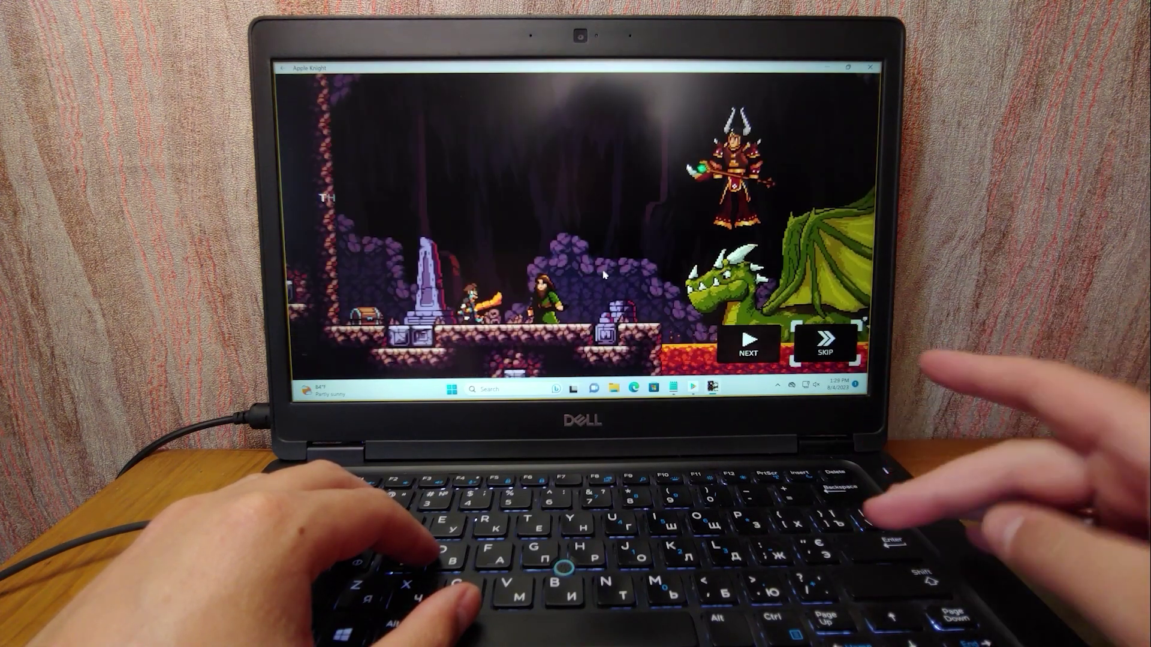
pyautogui.press('Return')
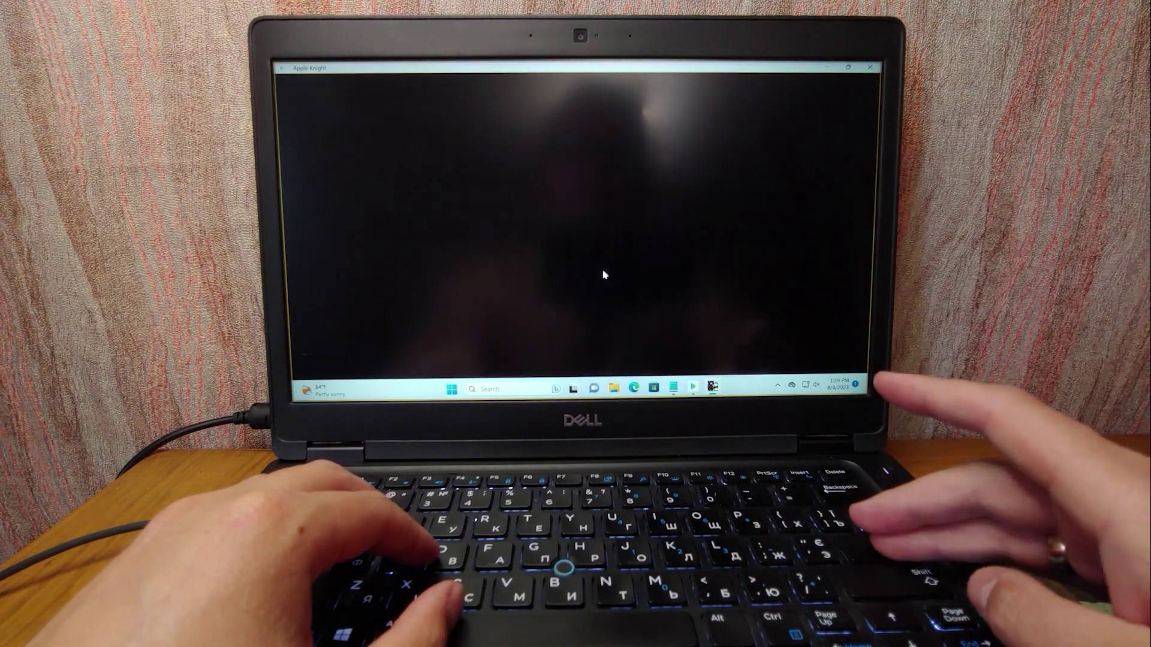
pyautogui.press('Right')
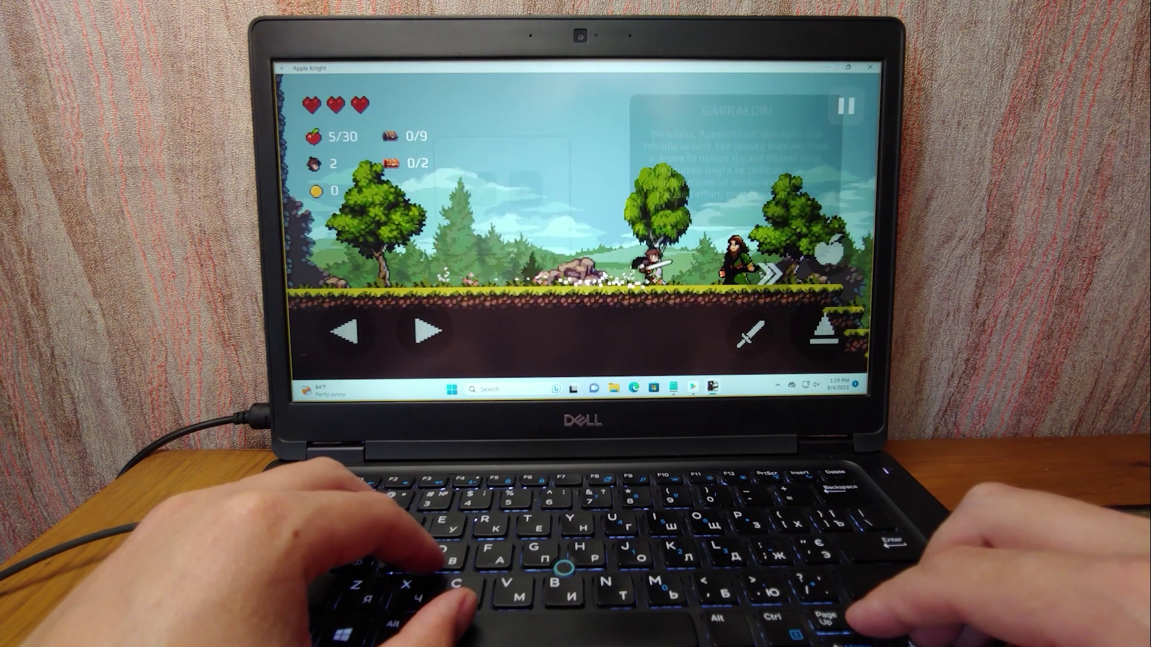
pyautogui.press('Left')
pyautogui.press('Up')
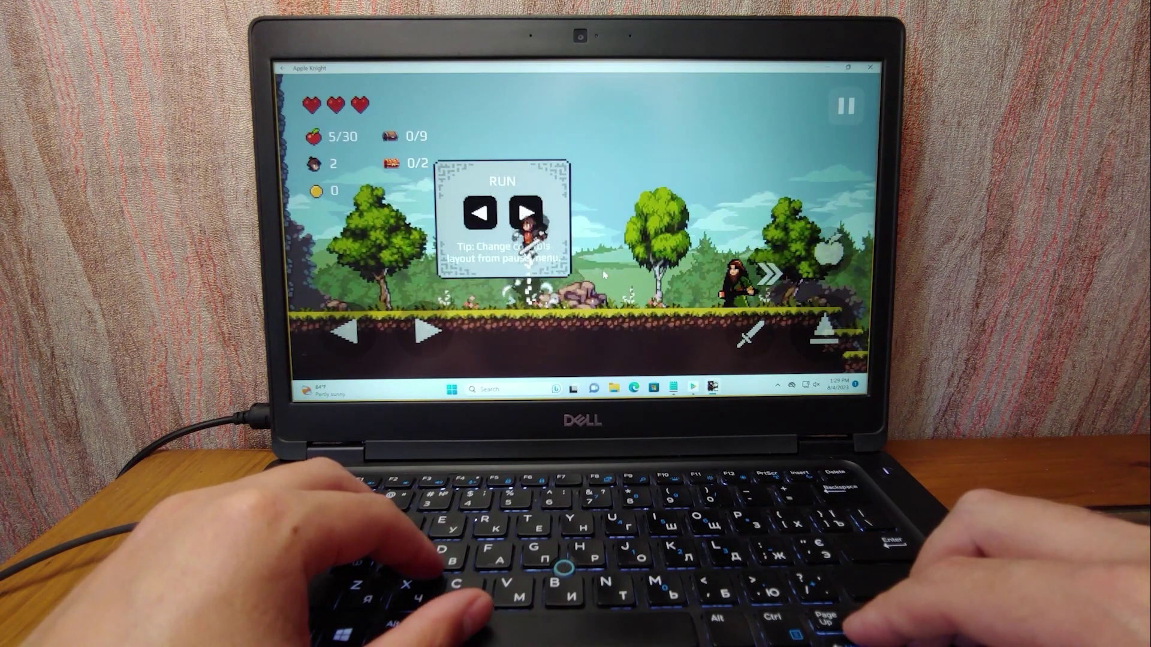
pyautogui.press('Left')
pyautogui.click(604, 276)
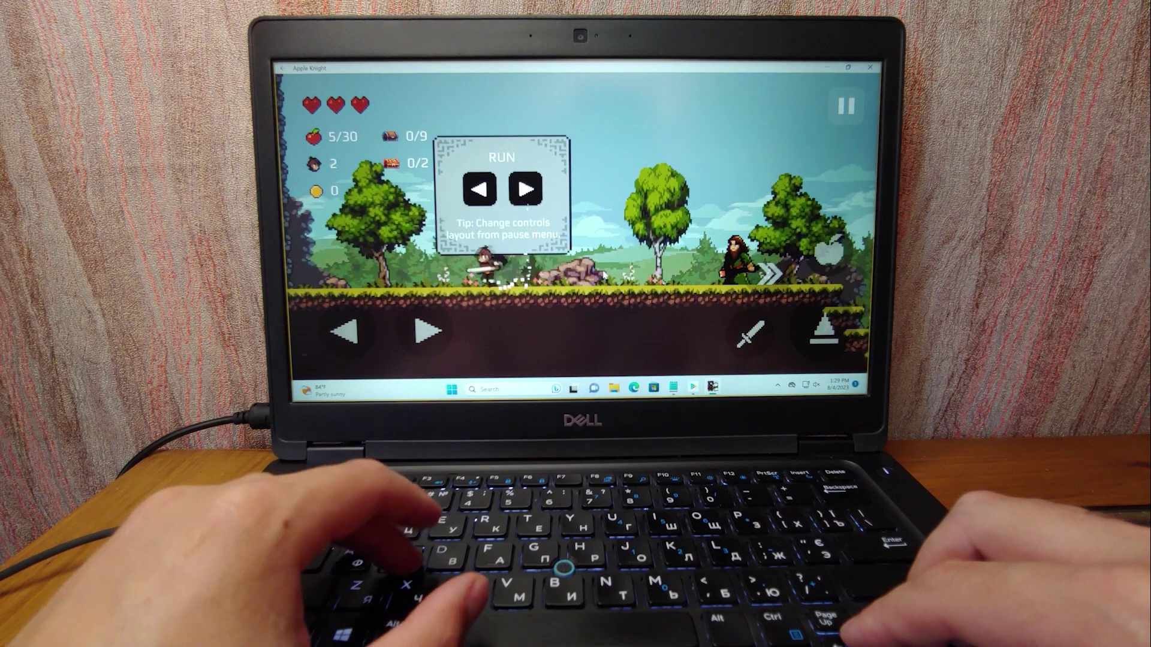
pyautogui.press('Left')
pyautogui.press('Right')
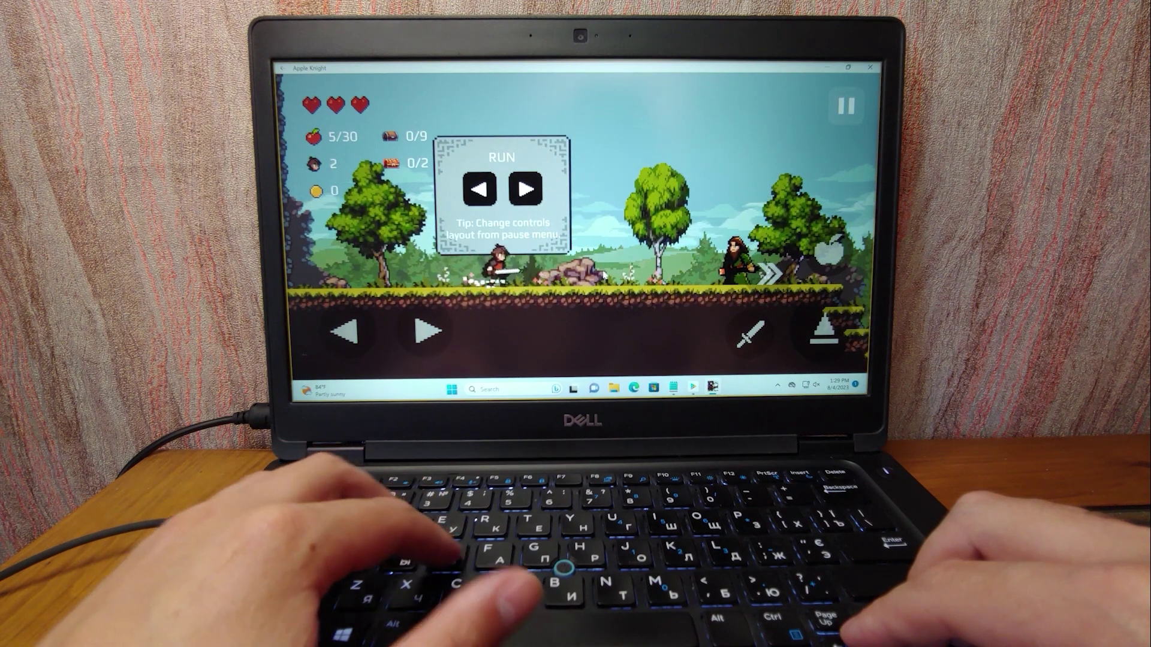
# - Throw apples at the hooded enemy standing ahead of the knight near the level's start
pyautogui.press('Up')
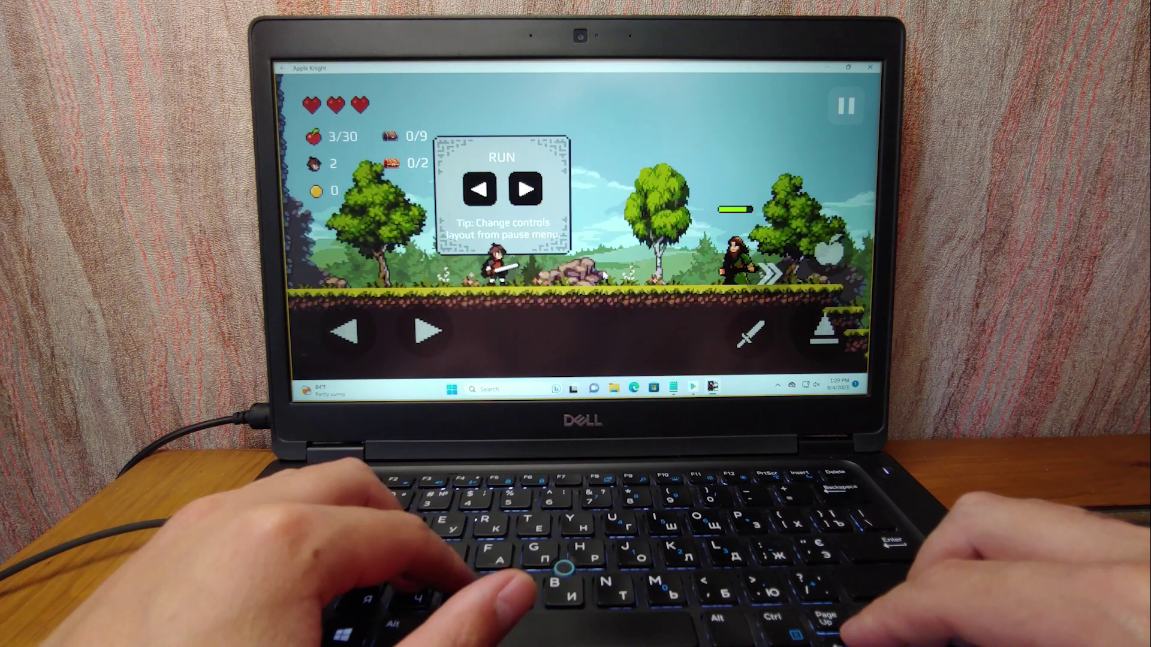
pyautogui.rightClick(604, 275)
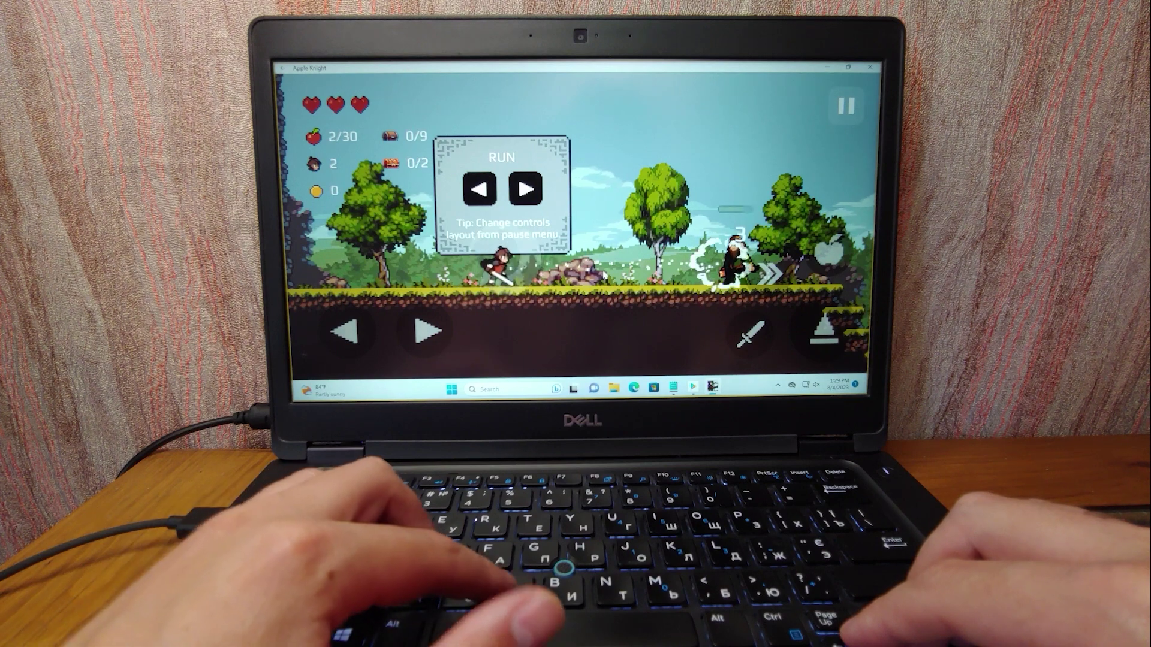
pyautogui.click(604, 275)
# - Run the knight past the Attack sign and double jump over the spiked platforms to the Ability sign
pyautogui.press('Right')
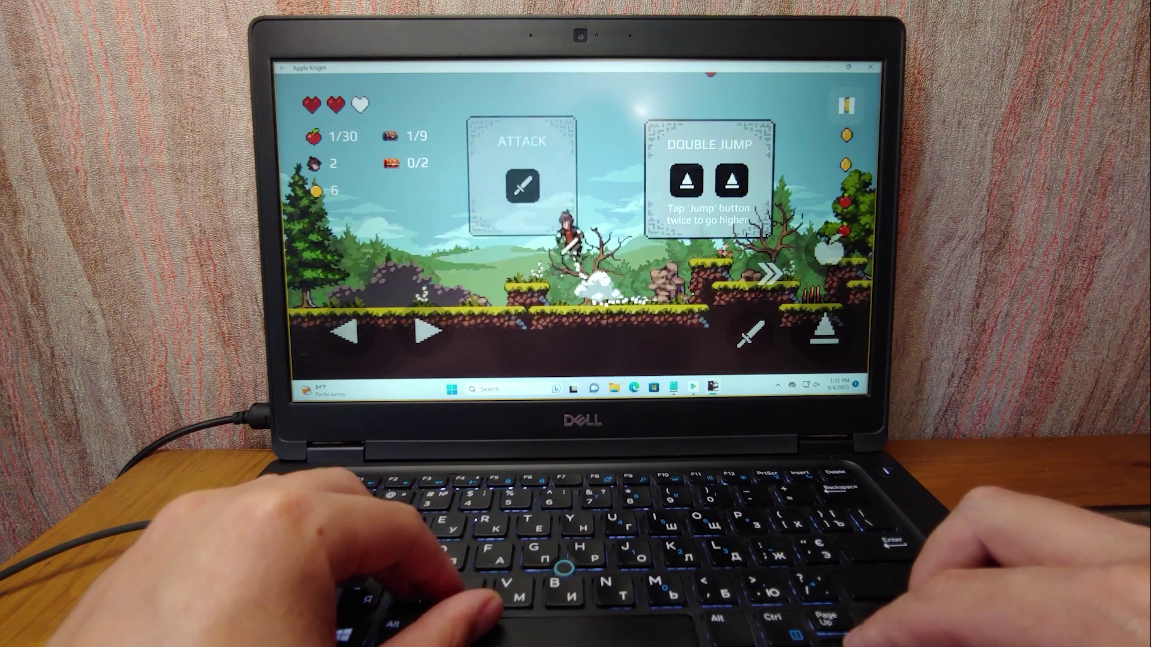
pyautogui.press('Right')
pyautogui.press('space')
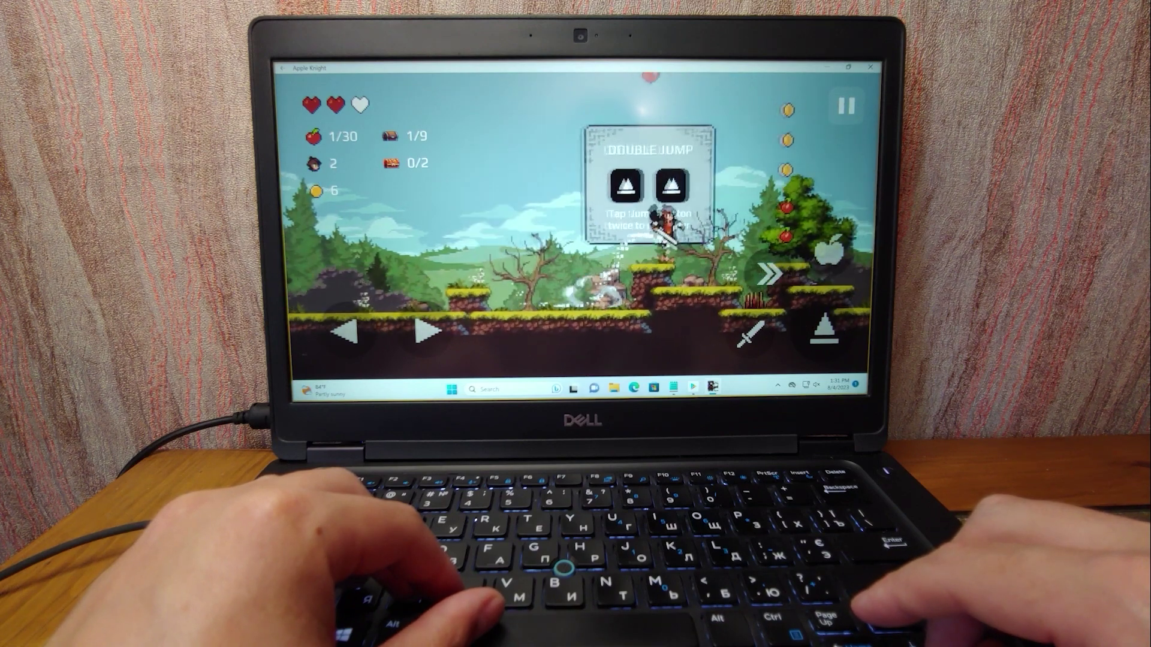
pyautogui.press('Left')
pyautogui.press('space')
pyautogui.press('space')
pyautogui.press('Right')
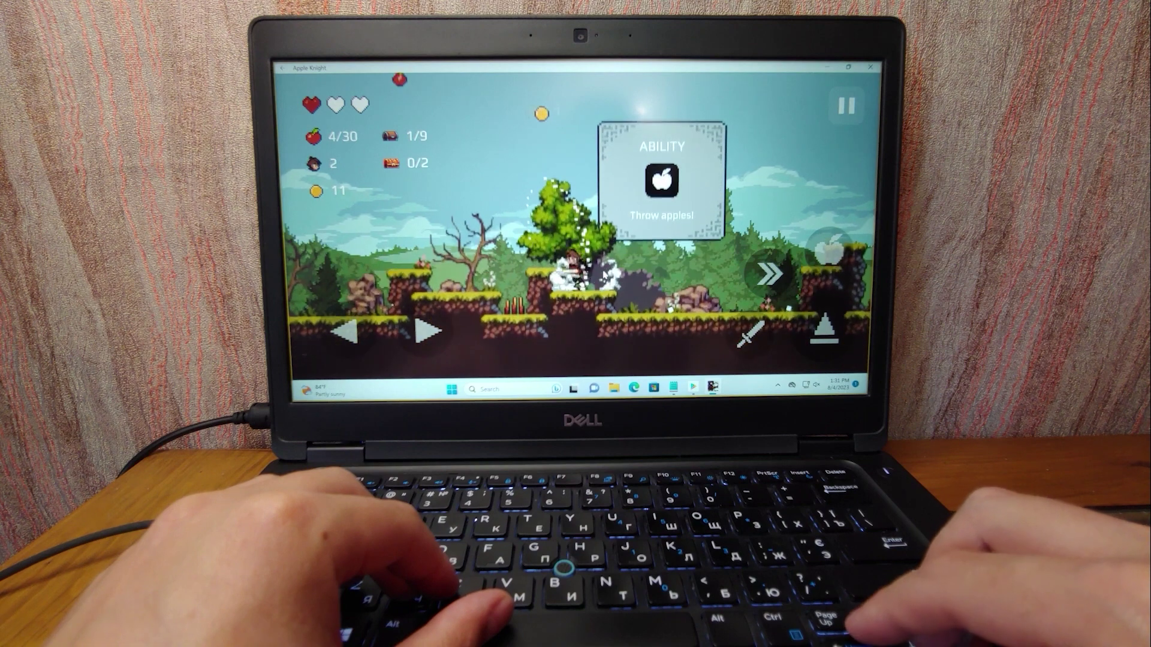
# - Run and jump the knight past the Dash sign, chest and checkpoint to the small ledge beyond them
pyautogui.press('Right')
pyautogui.press('space')
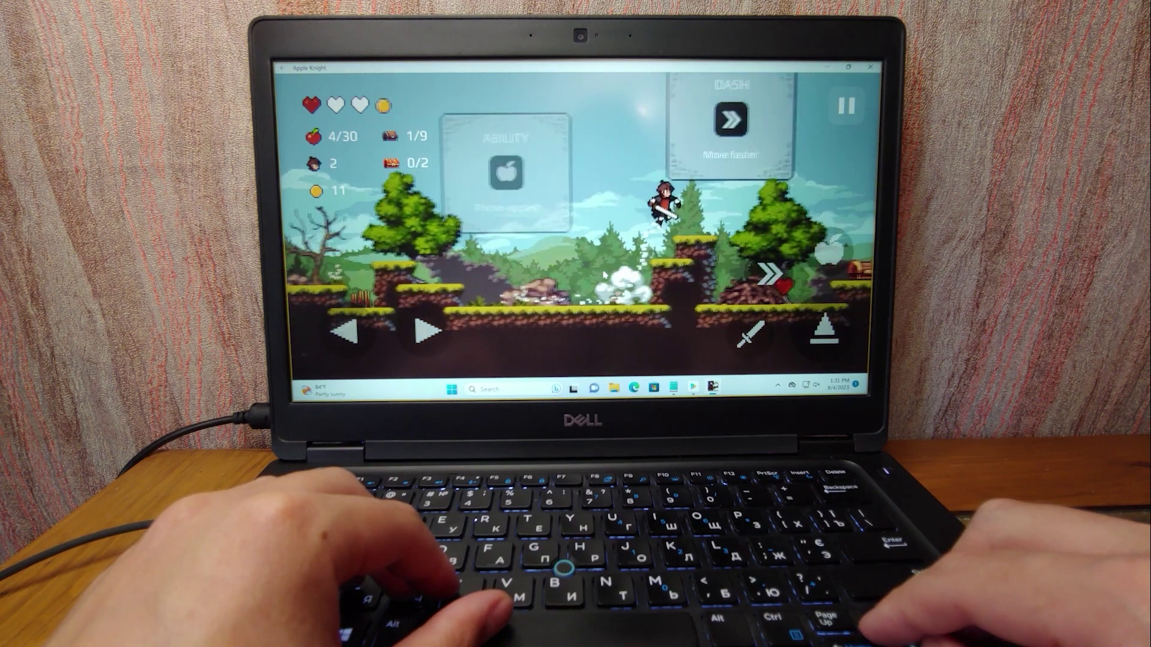
pyautogui.press('Right')
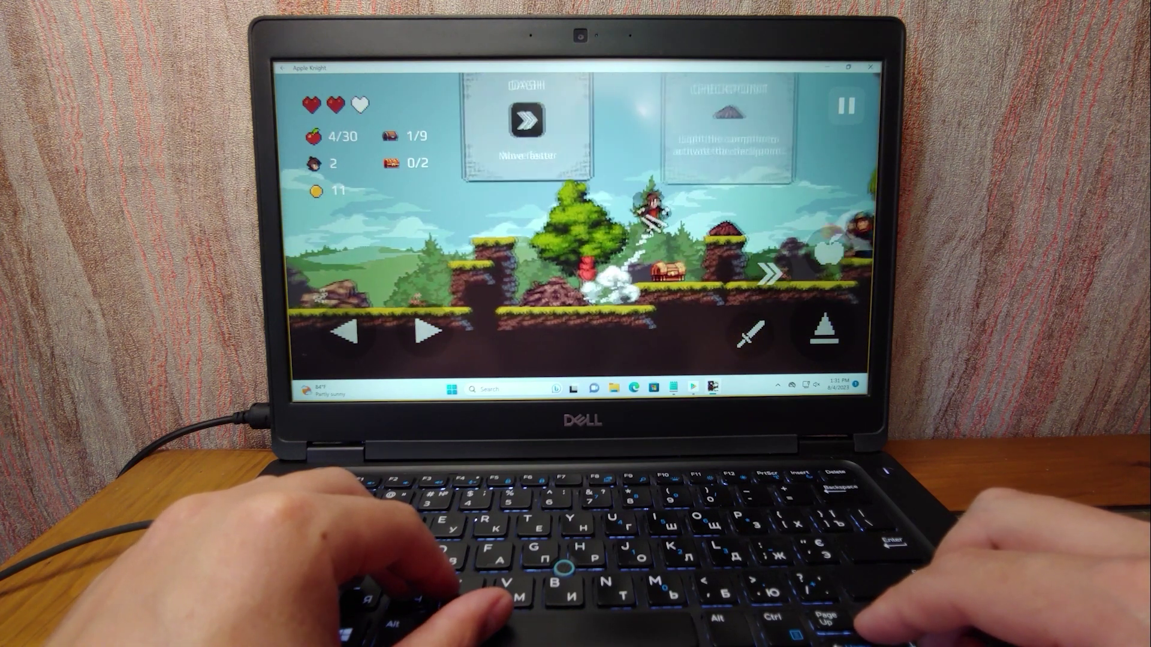
pyautogui.press('Right')
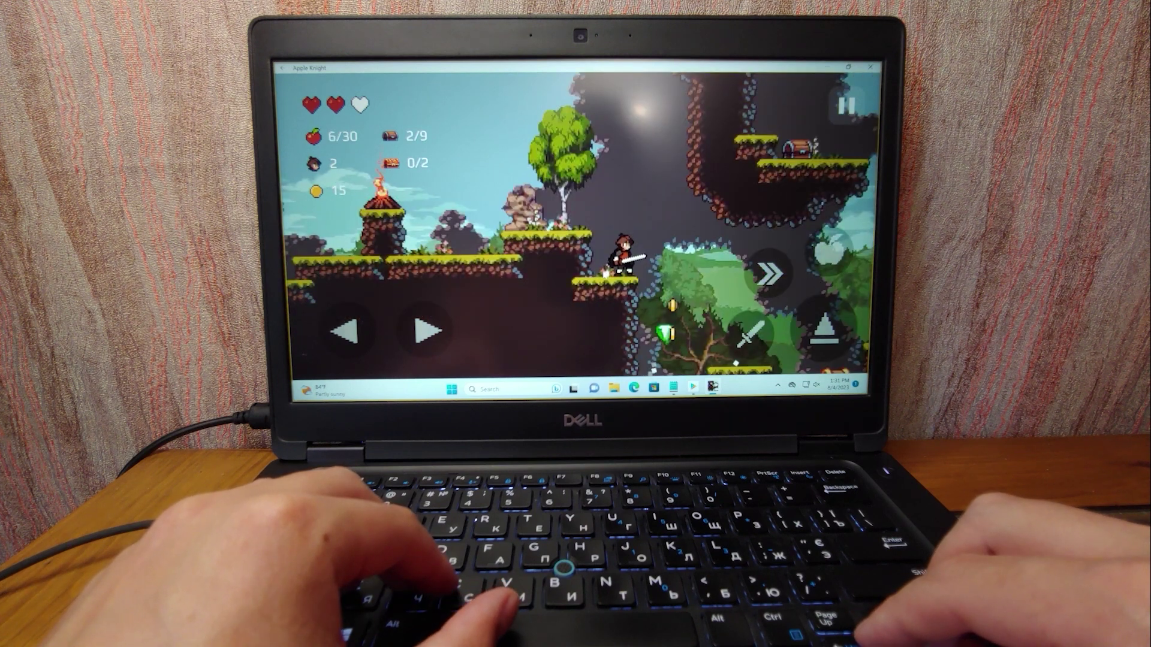
# - Jump the knight back onto the grassy ledge by the tree, then advance past the drop toward the hanging planks
pyautogui.press('Left')
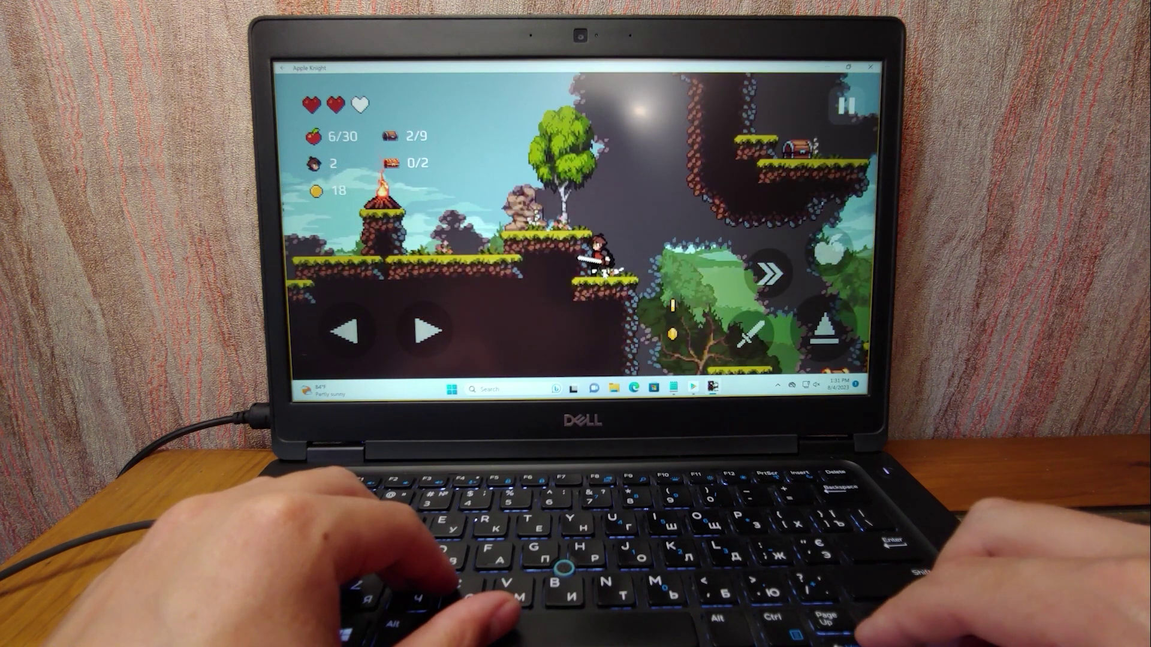
pyautogui.press('Left')
pyautogui.press('space')
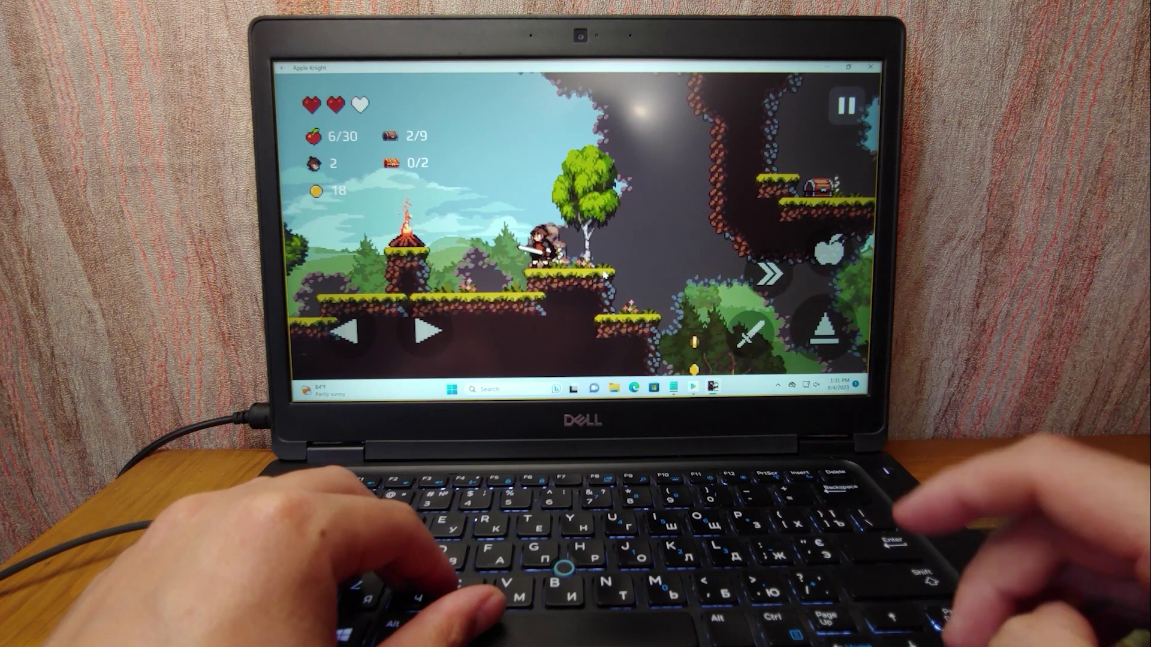
pyautogui.press('Right')
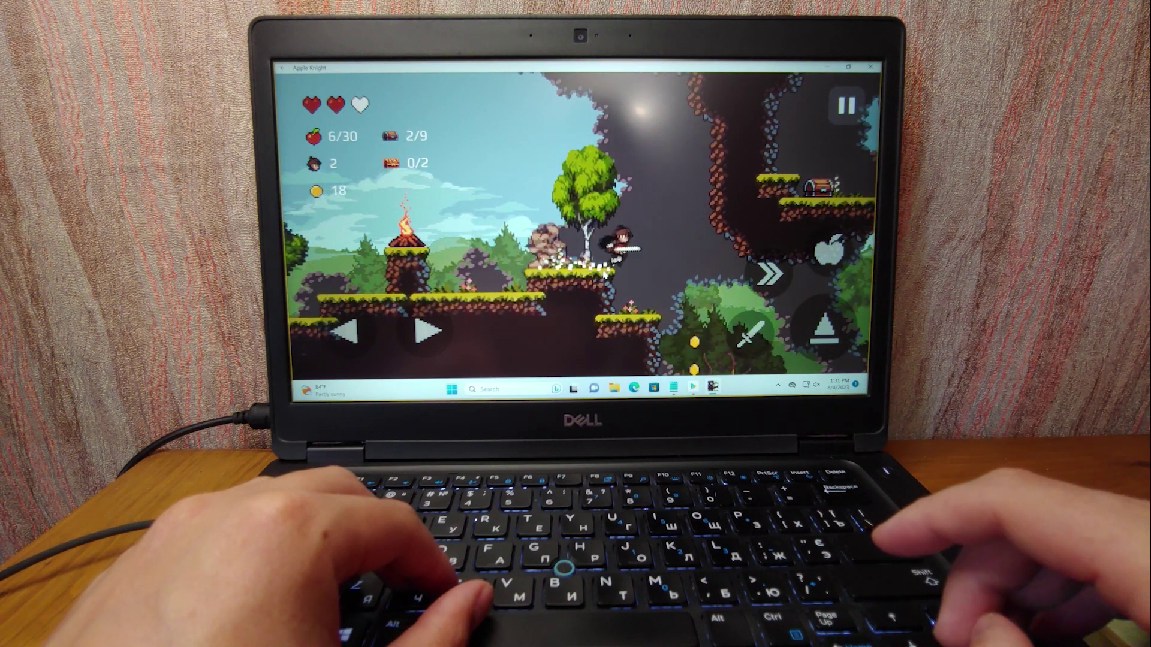
pyautogui.press('Right')
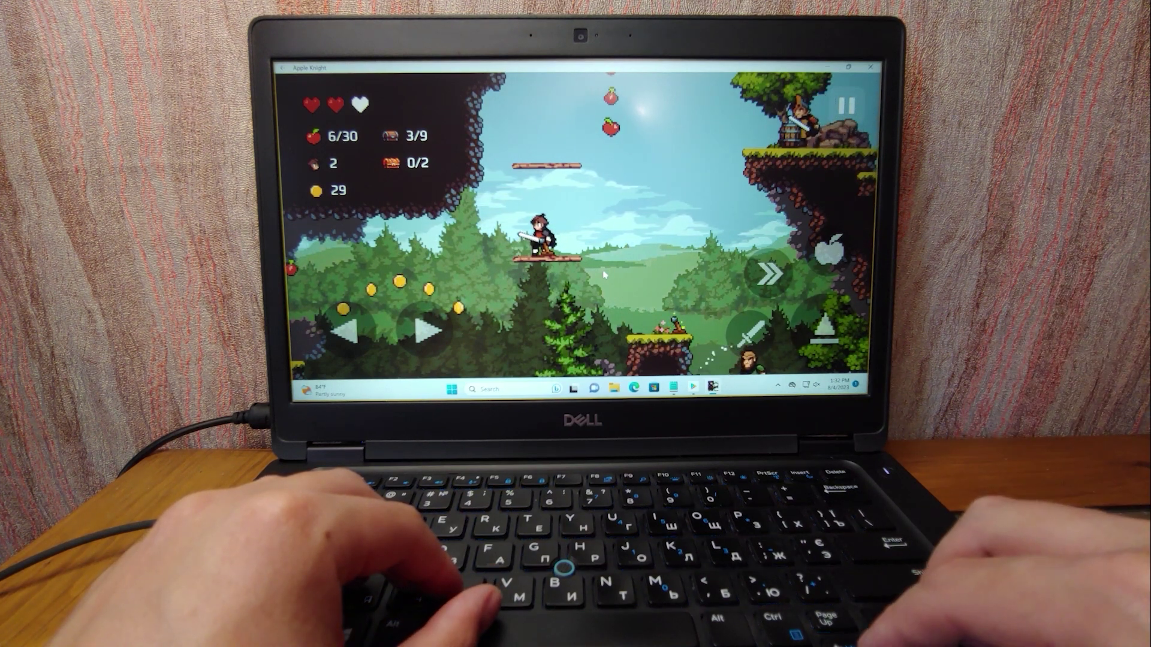
# - Advance to the Keep Going Up sign and jump the knight up the ledges beside it
pyautogui.press('Right')
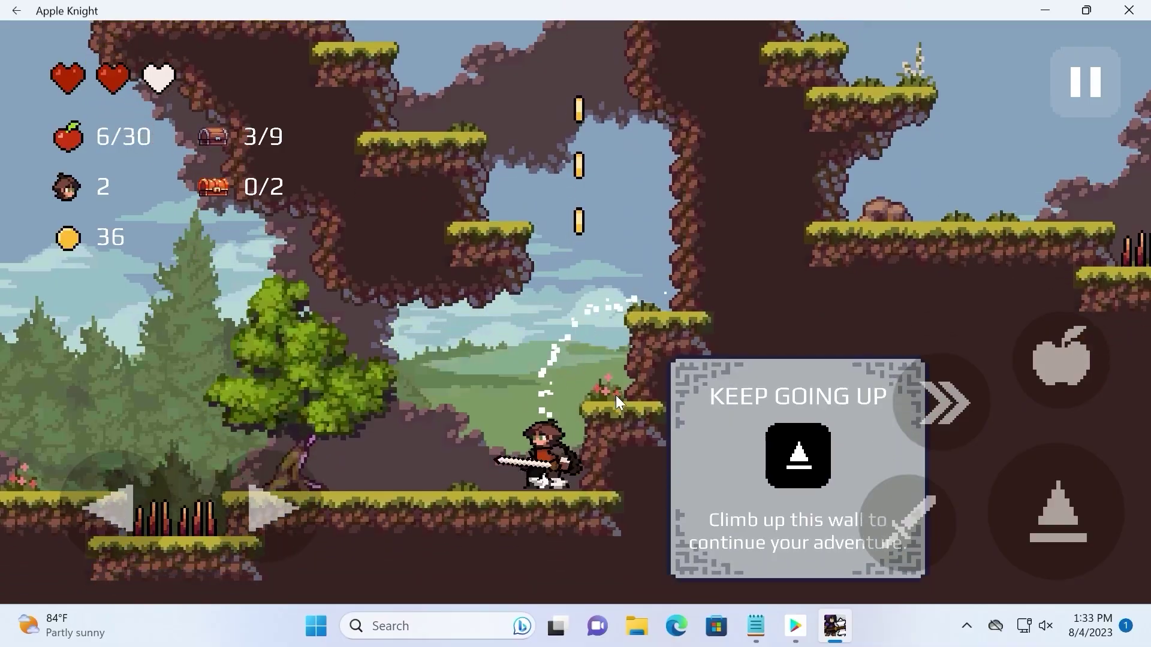
pyautogui.press('space')
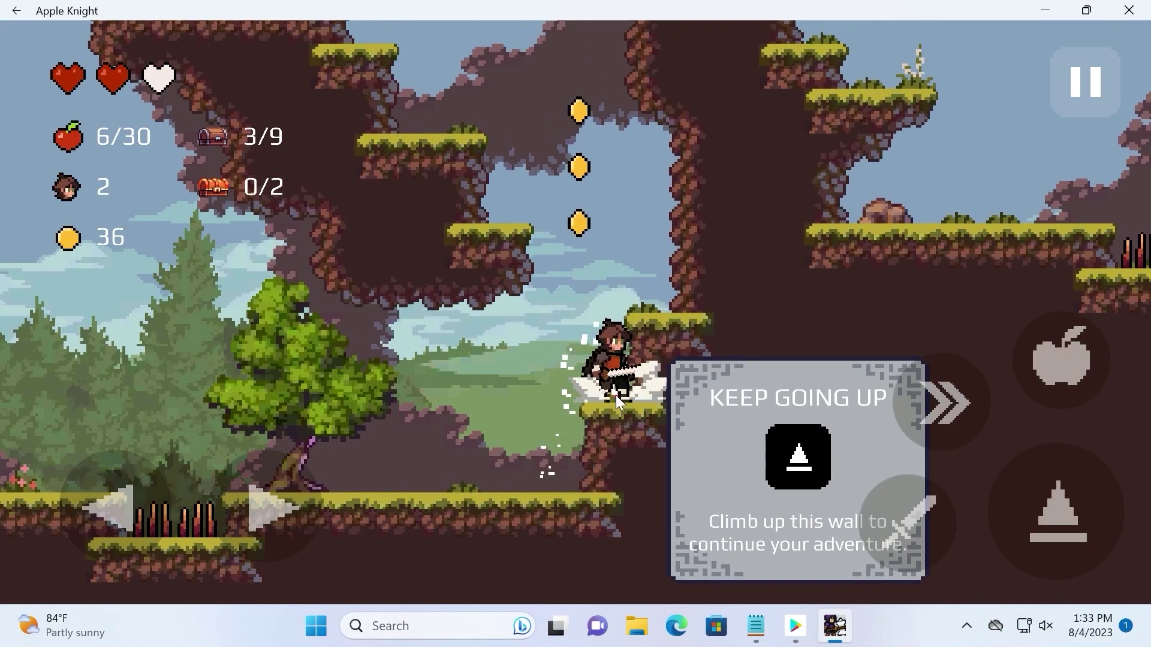
pyautogui.press('space')
pyautogui.press('Right')
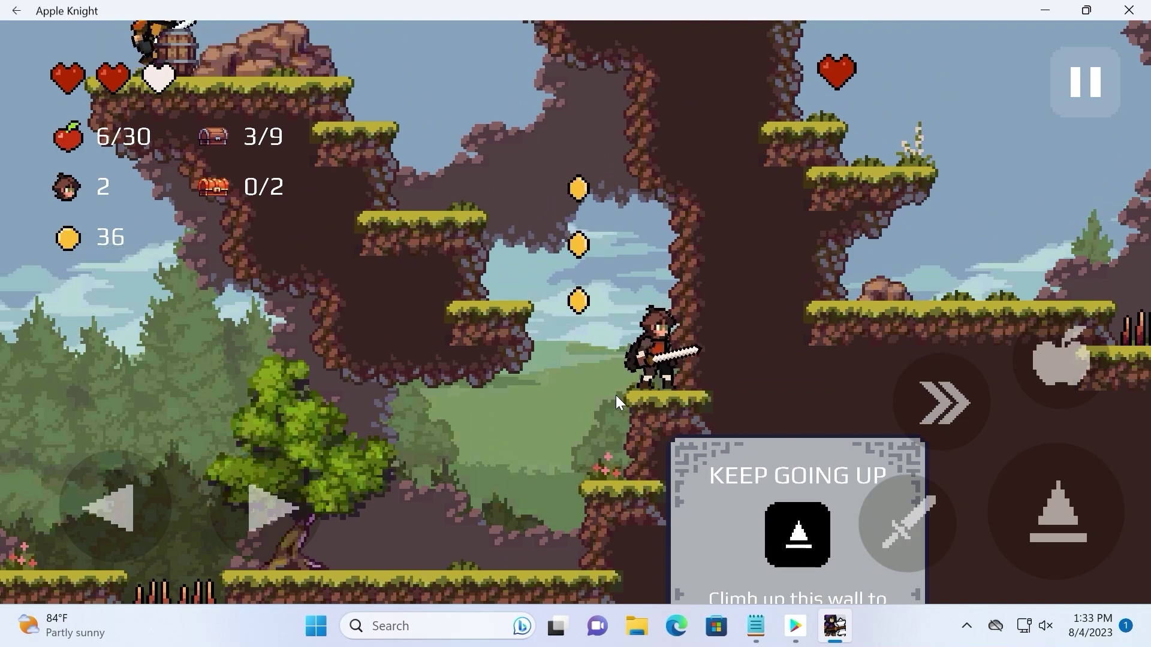
# - Jump the knight across the shaft, collect the coins and climb the opposite ledges to the platform with the tree
pyautogui.press('Left')
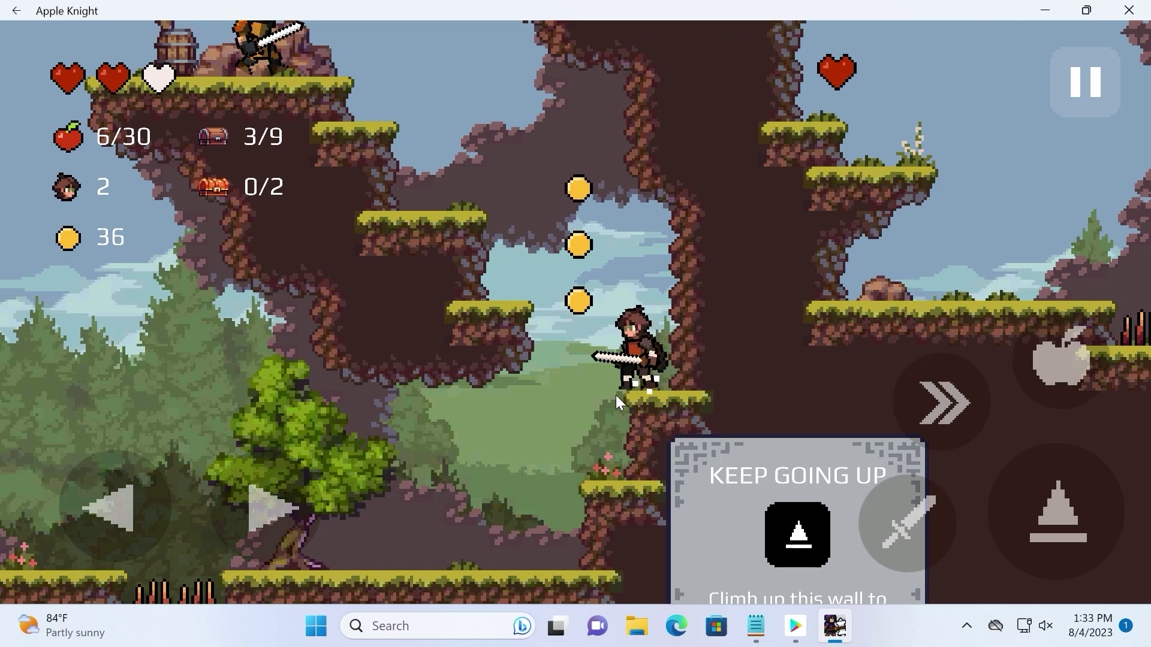
pyautogui.press('space')
pyautogui.press('space')
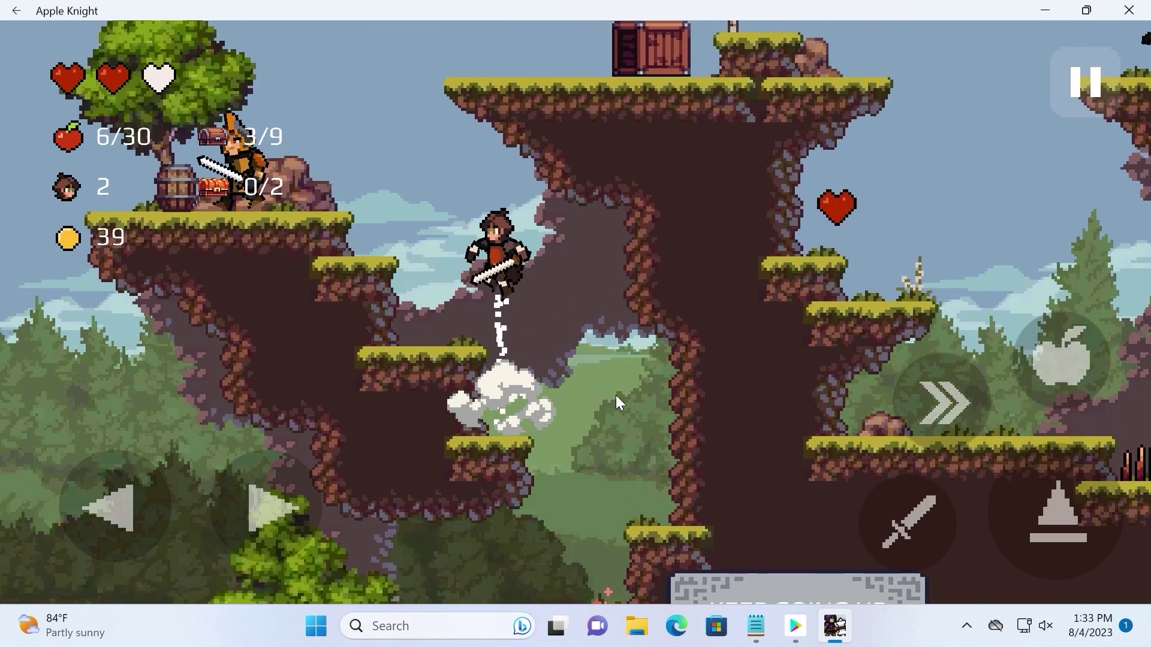
pyautogui.press('Right')
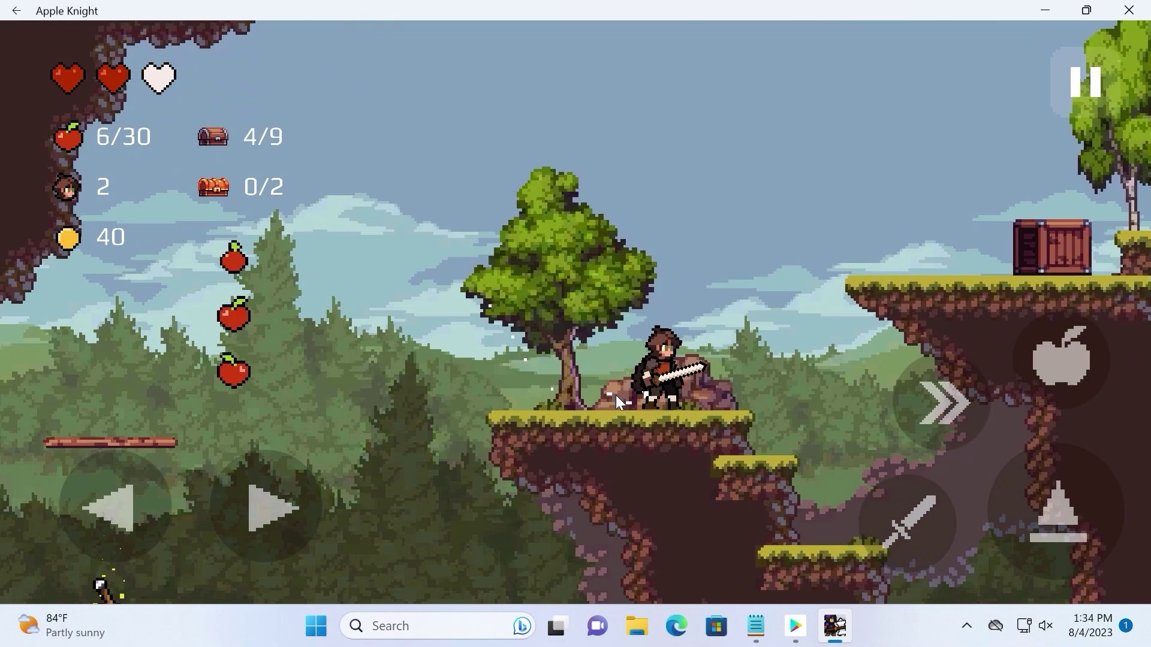
pyautogui.press('Left')
pyautogui.press('space')
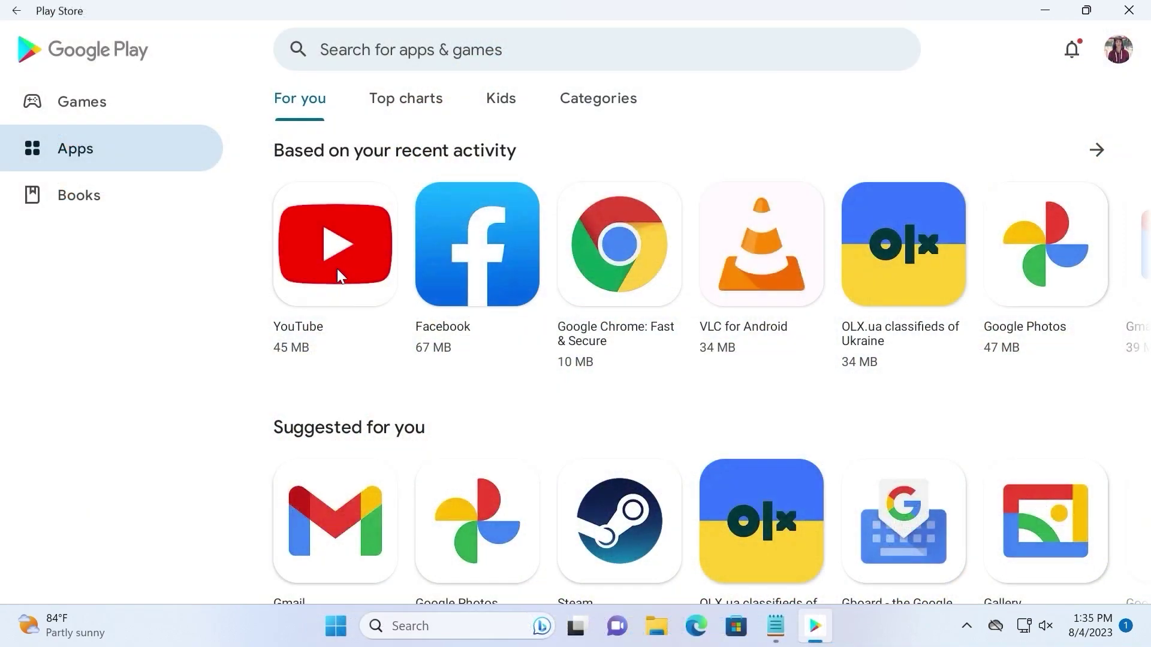
# - Install YouTube from the Play Store's recommended apps and open it
pyautogui.click(329, 242)
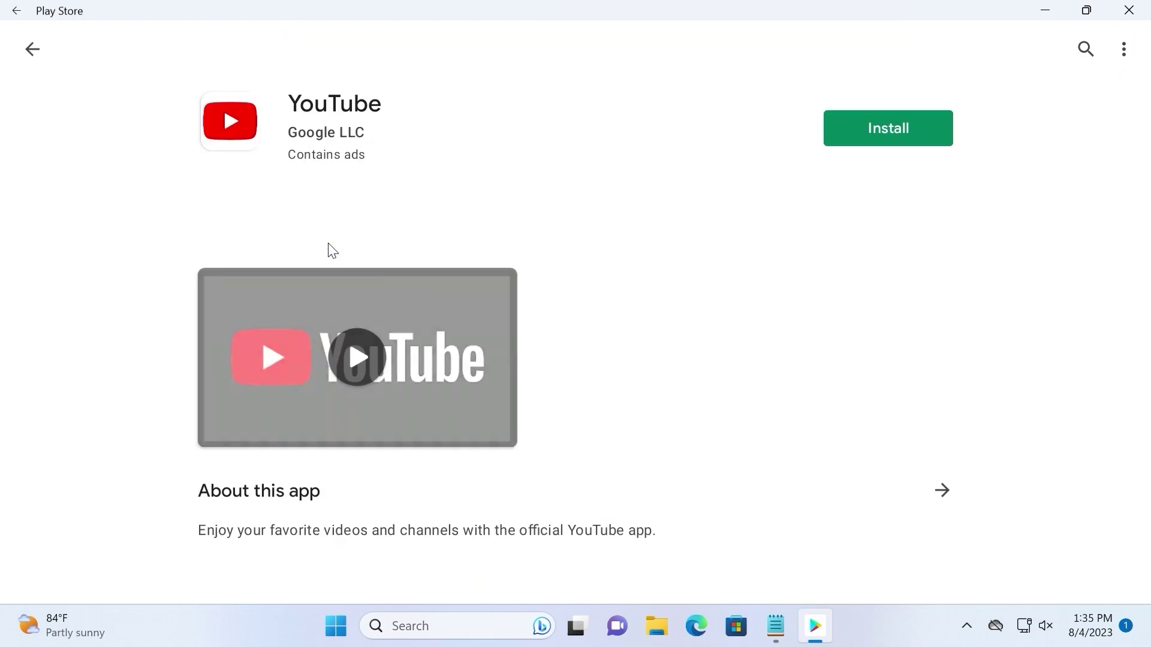
pyautogui.click(897, 126)
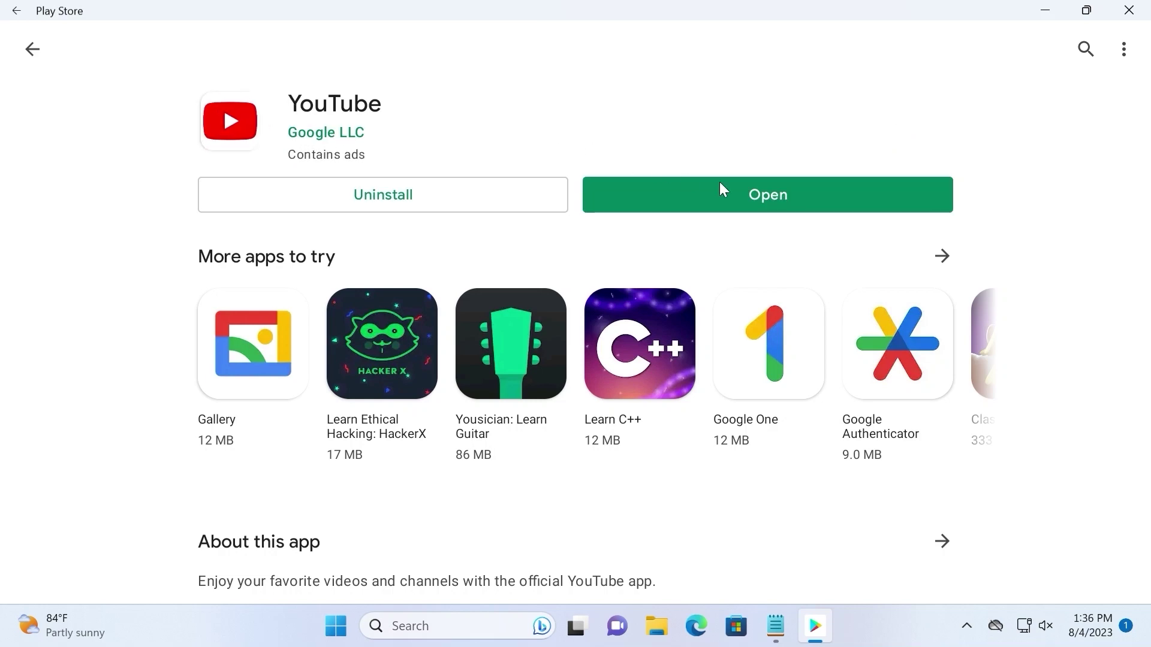
pyautogui.click(786, 194)
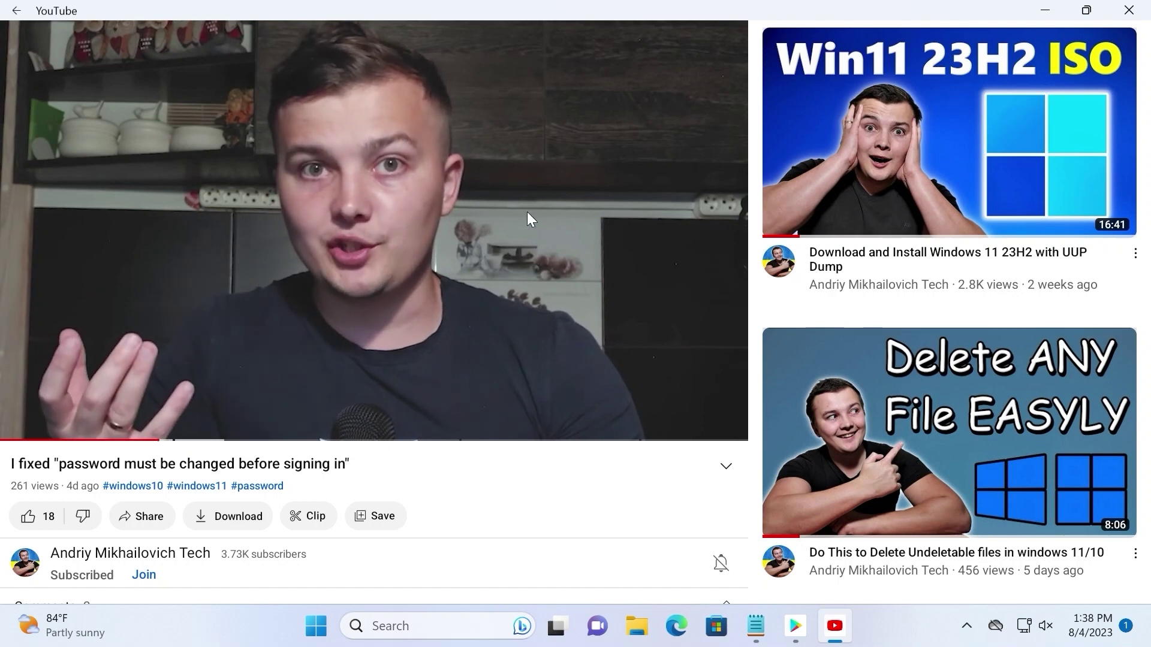
# - Switch the playing YouTube video to full screen, and finish by closing the YouTube app
pyautogui.click(678, 347)
pyautogui.click(720, 418)
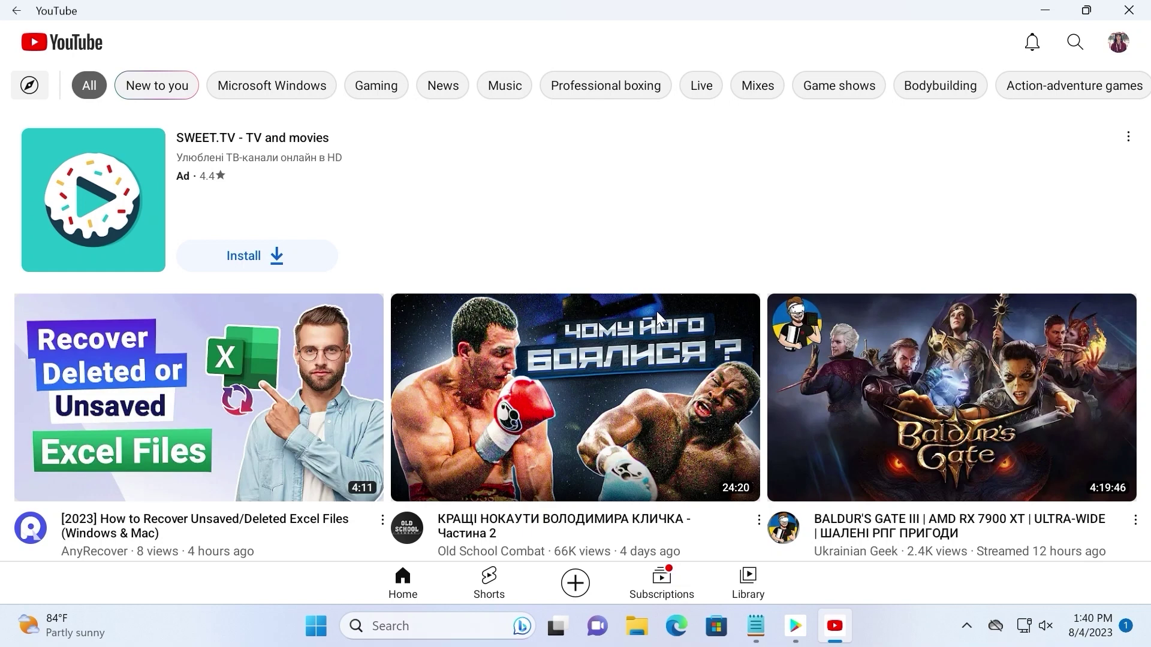
pyautogui.click(1145, 6)
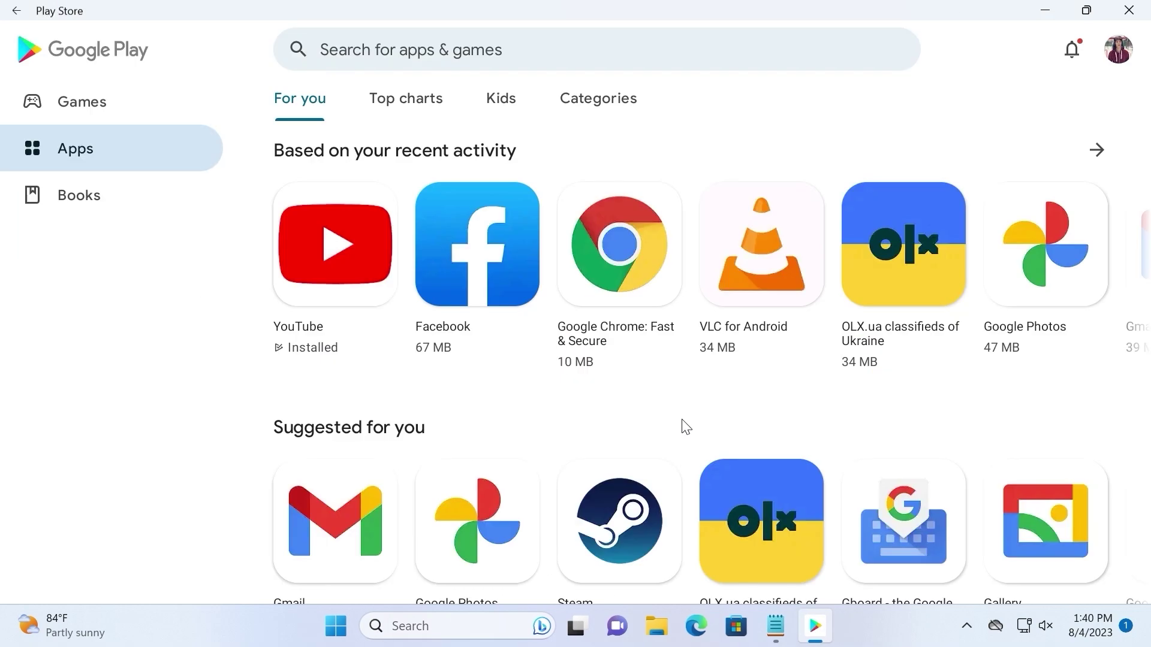